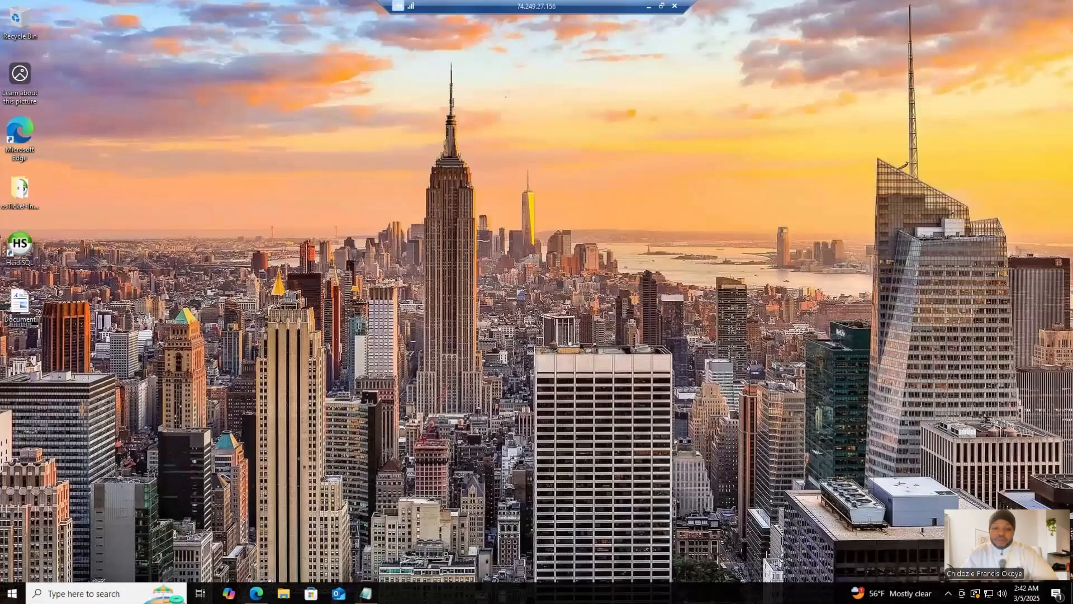
# Copy the Google Docs link from the open Notepad note and minimize the note
pyautogui.moveTo(366, 593)
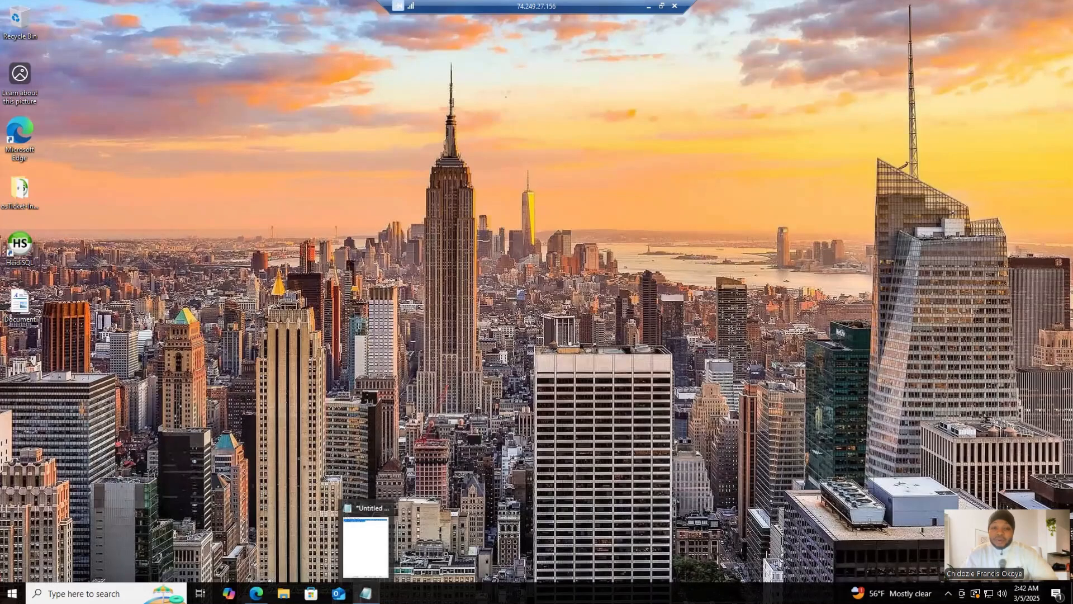
pyautogui.click(366, 593)
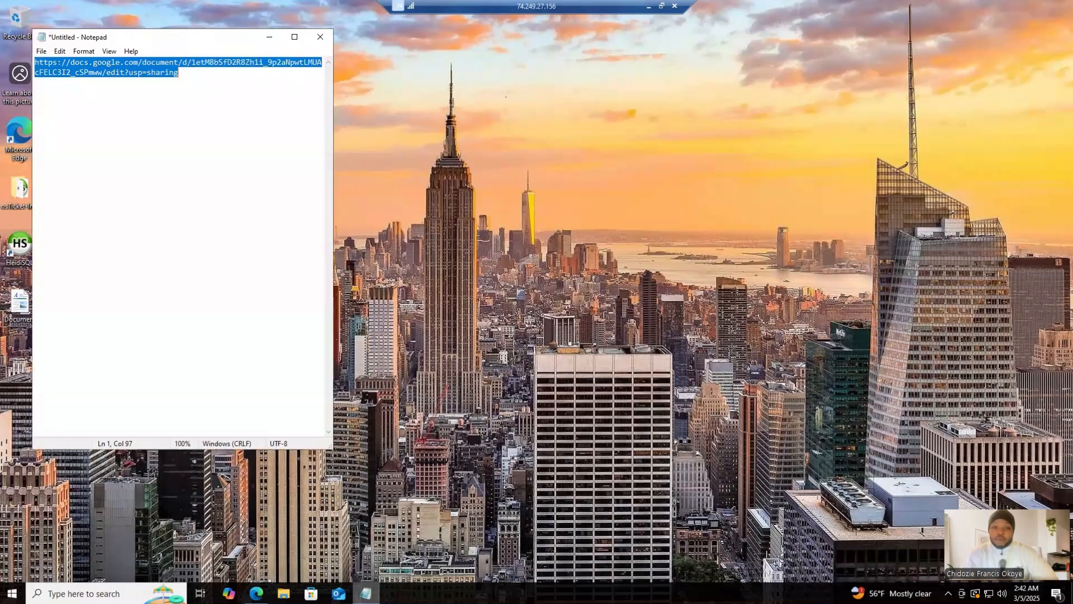
pyautogui.click(220, 191)
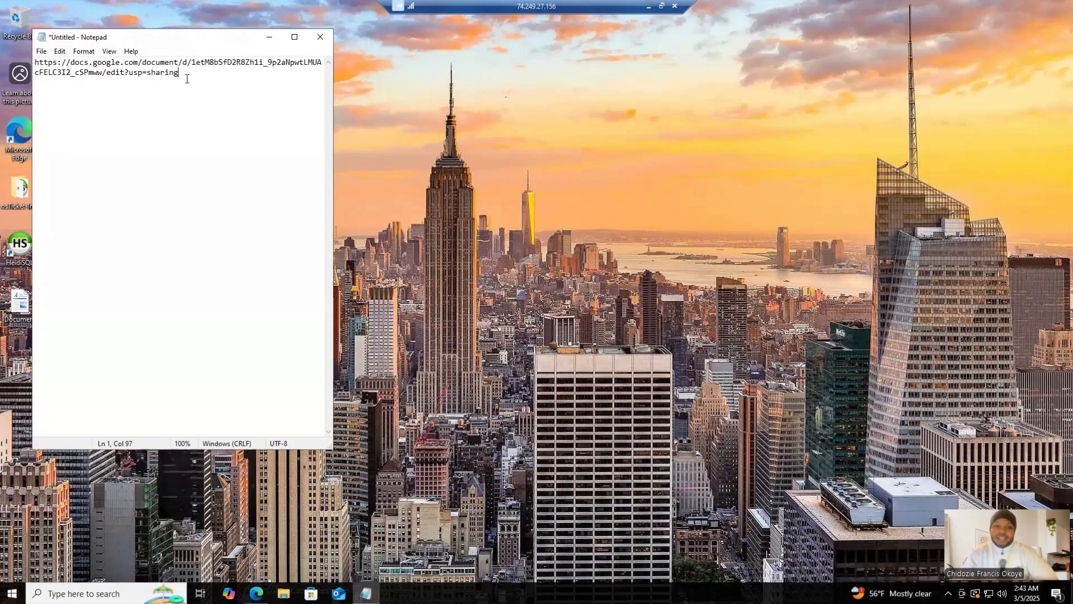
pyautogui.moveTo(177, 73); pyautogui.dragTo(34, 66)
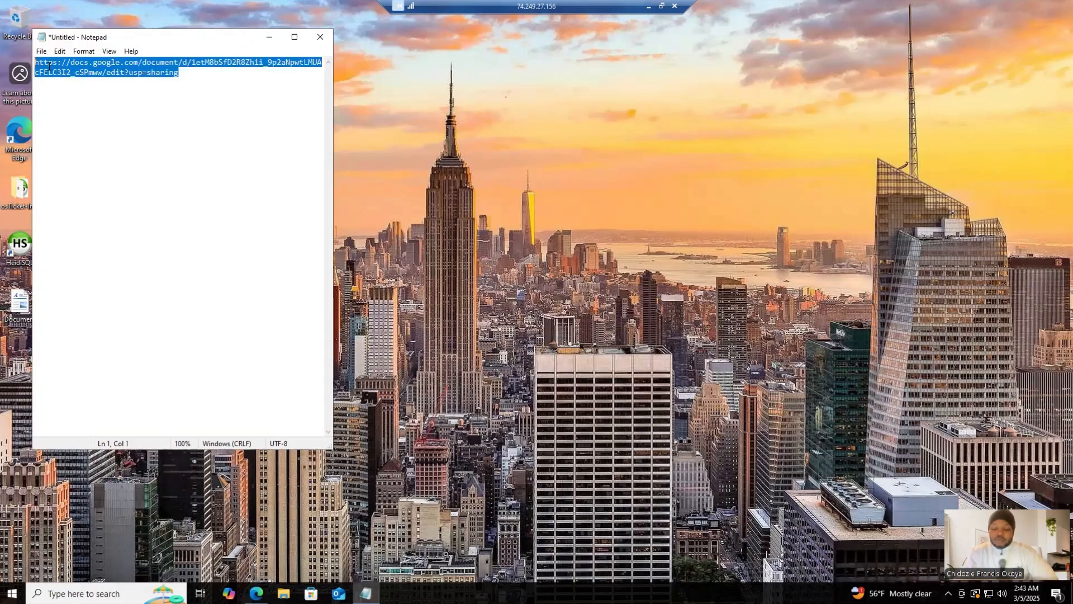
pyautogui.rightClick(49, 67)
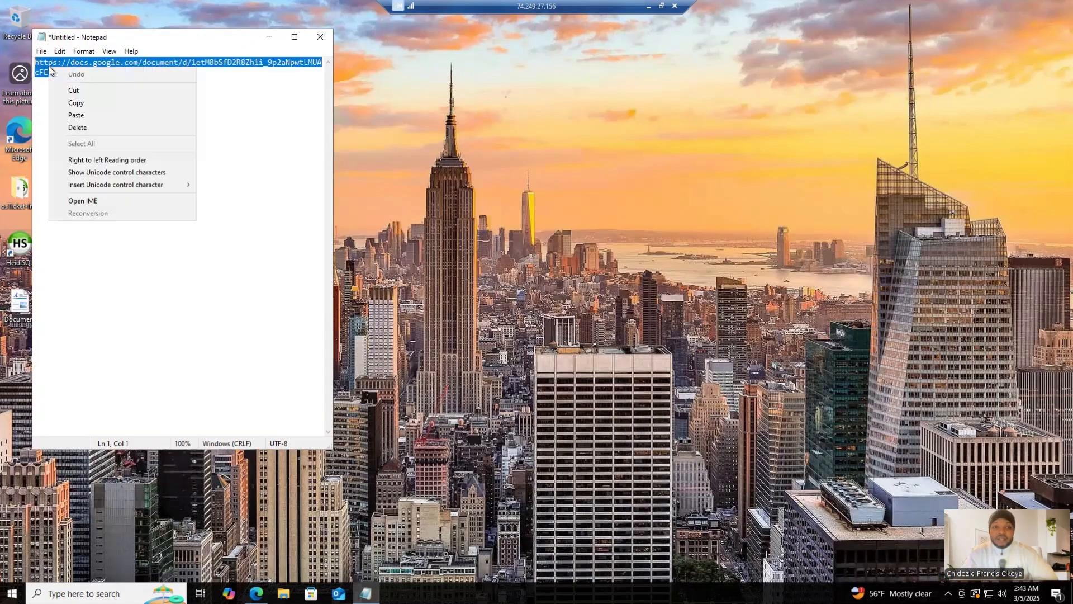
pyautogui.click(77, 103)
pyautogui.click(267, 38)
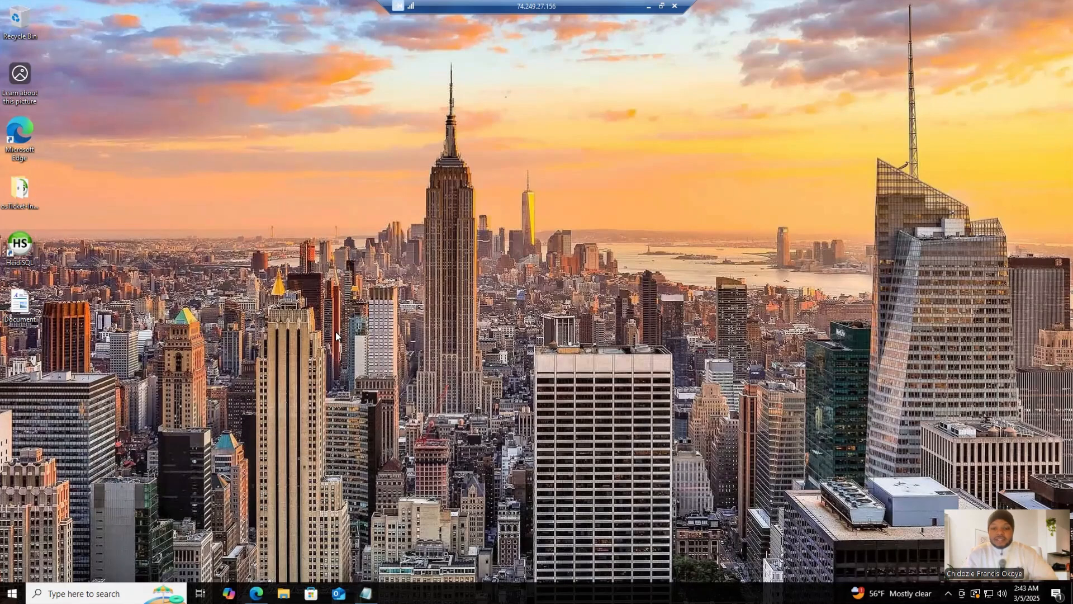
# Switch to Microsoft Edge, open the copied Google Docs link and hide the document's tabs and outlines pane
pyautogui.click(256, 594)
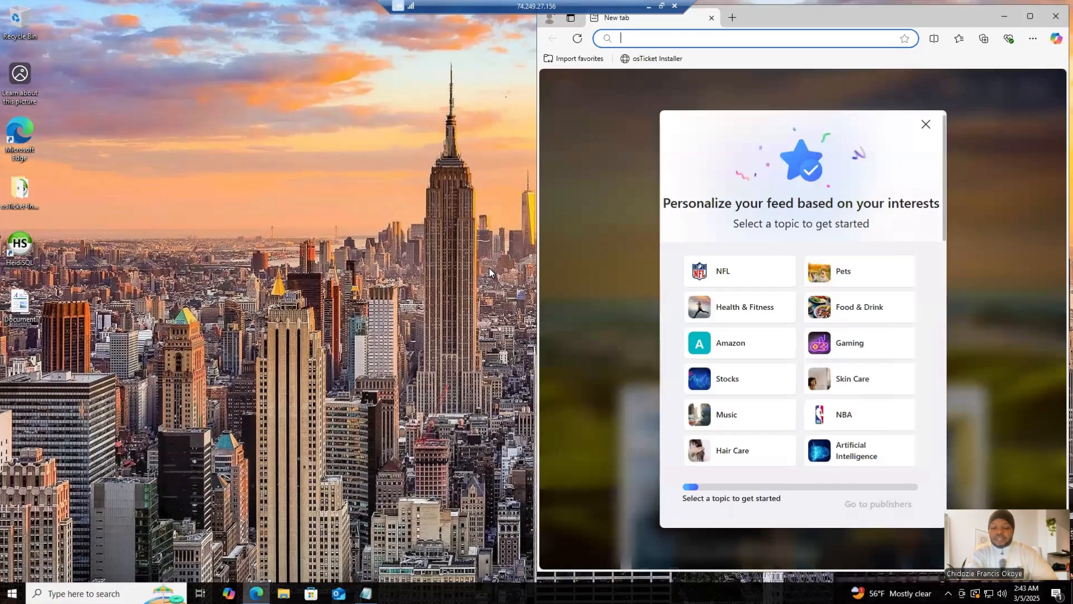
pyautogui.hotkey('ctrl', 'v')
pyautogui.press('Return')
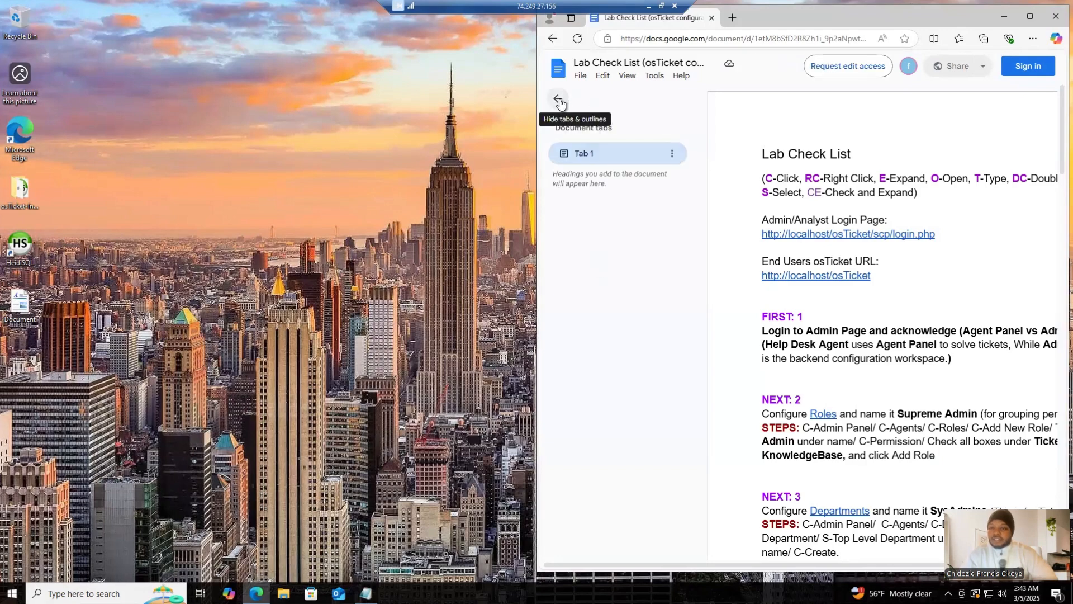
pyautogui.click(558, 100)
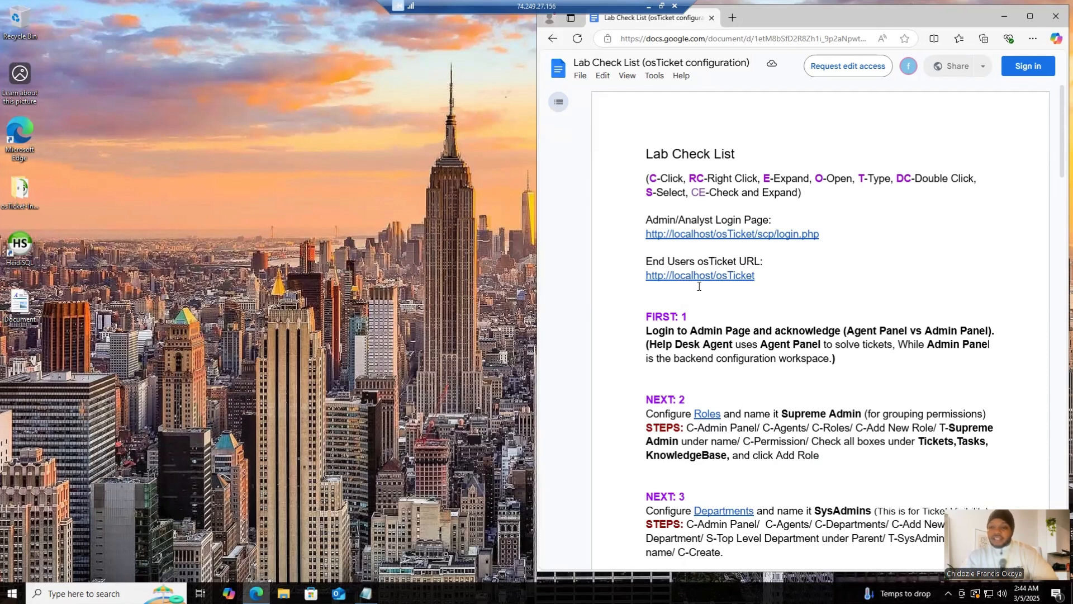
# Open the admin/analyst login page linked in the lab checklist and log in to osTicket with the prefilled credentials
pyautogui.click(698, 237)
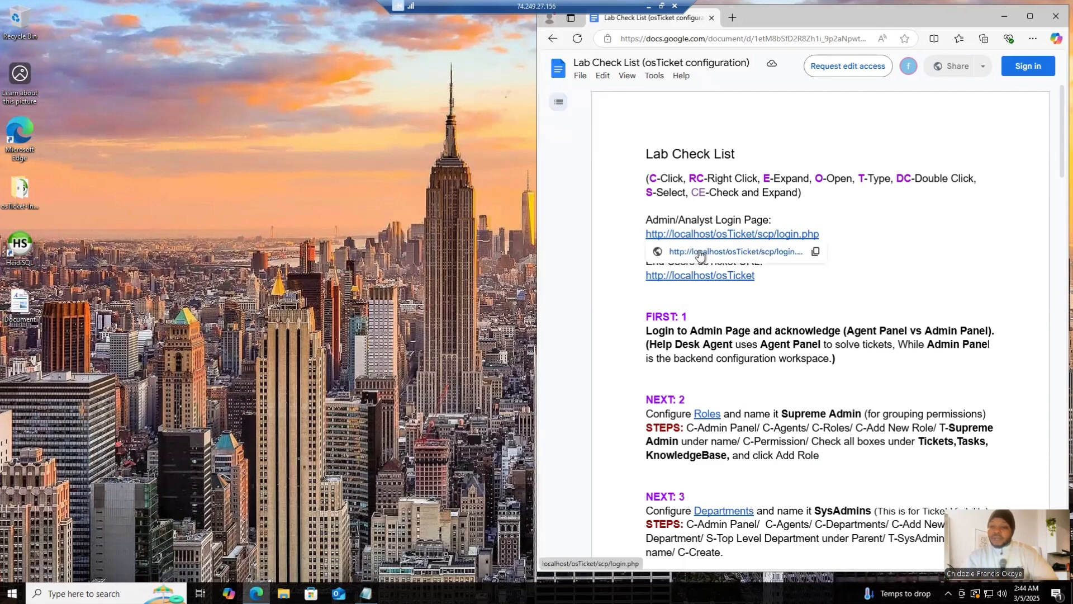
pyautogui.click(700, 252)
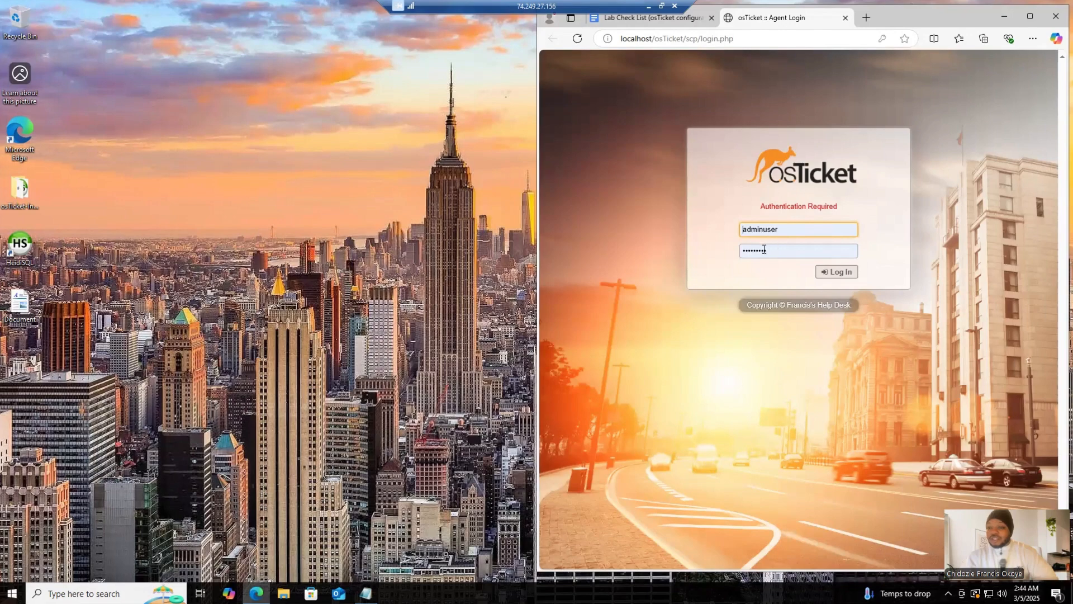
pyautogui.click(832, 272)
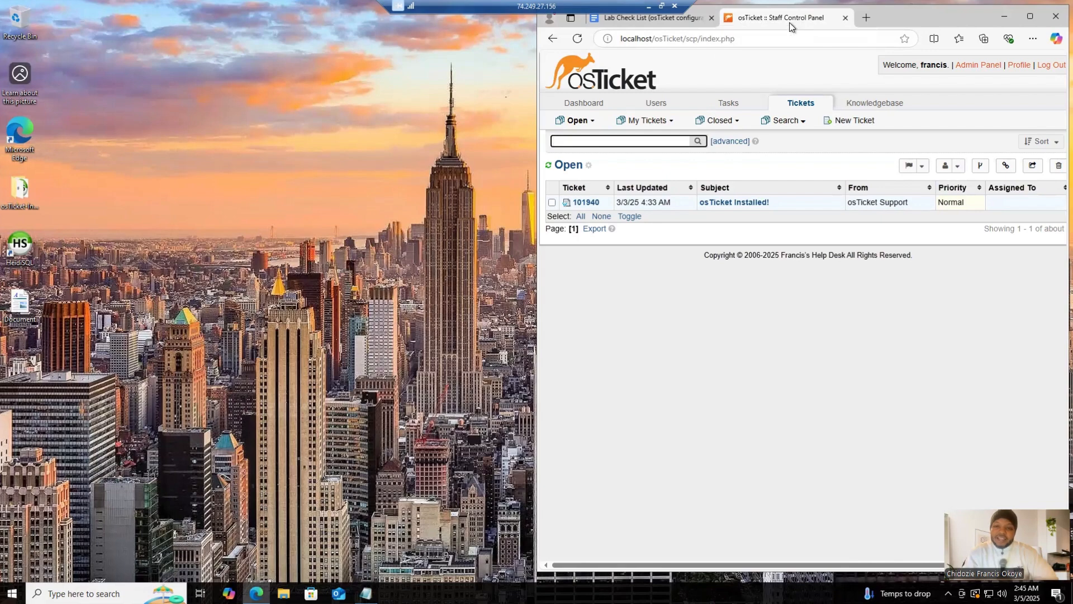
# Detach the osTicket page into its own browser window and arrange it side by side with the checklist
pyautogui.moveTo(789, 22); pyautogui.dragTo(277, 53)
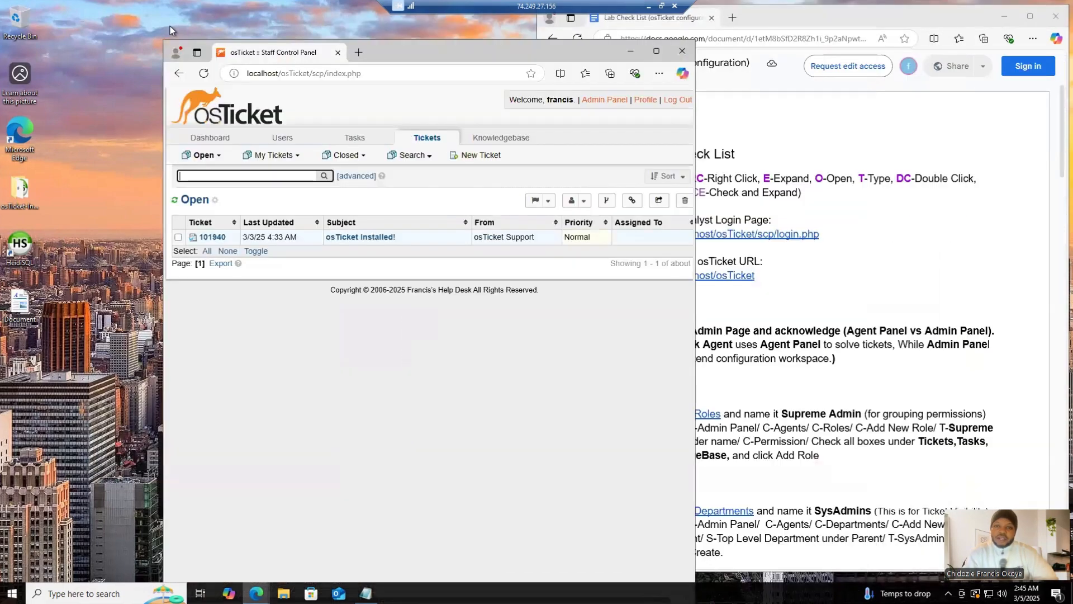
pyautogui.press('super+Left')
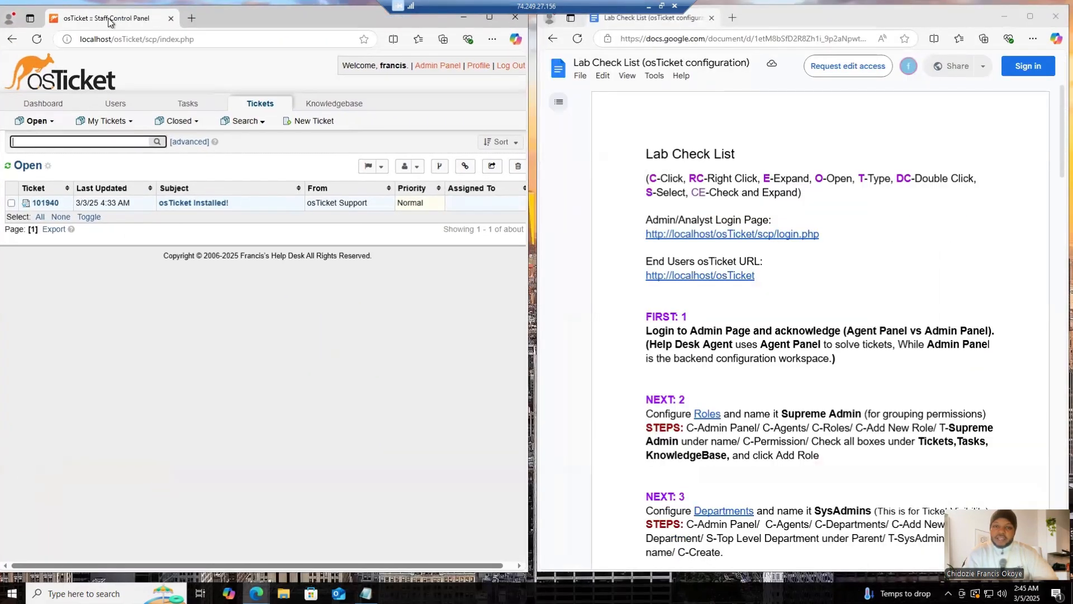
pyautogui.moveTo(110, 19); pyautogui.dragTo(117, 19)
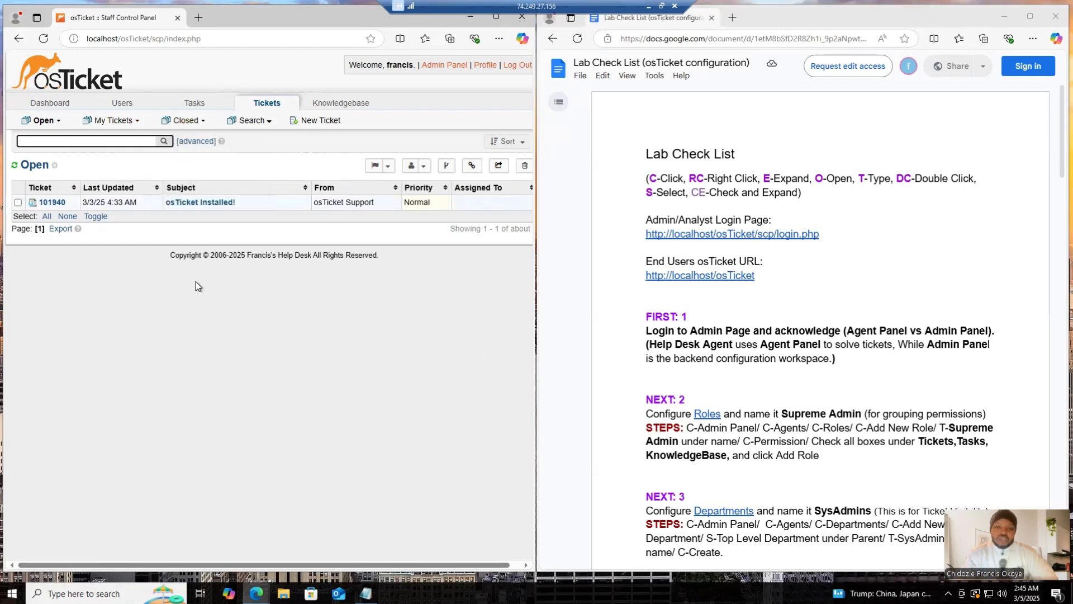
# View osTicket's Admin Panel and return to the Agent Panel to compare the two workspaces
pyautogui.click(443, 66)
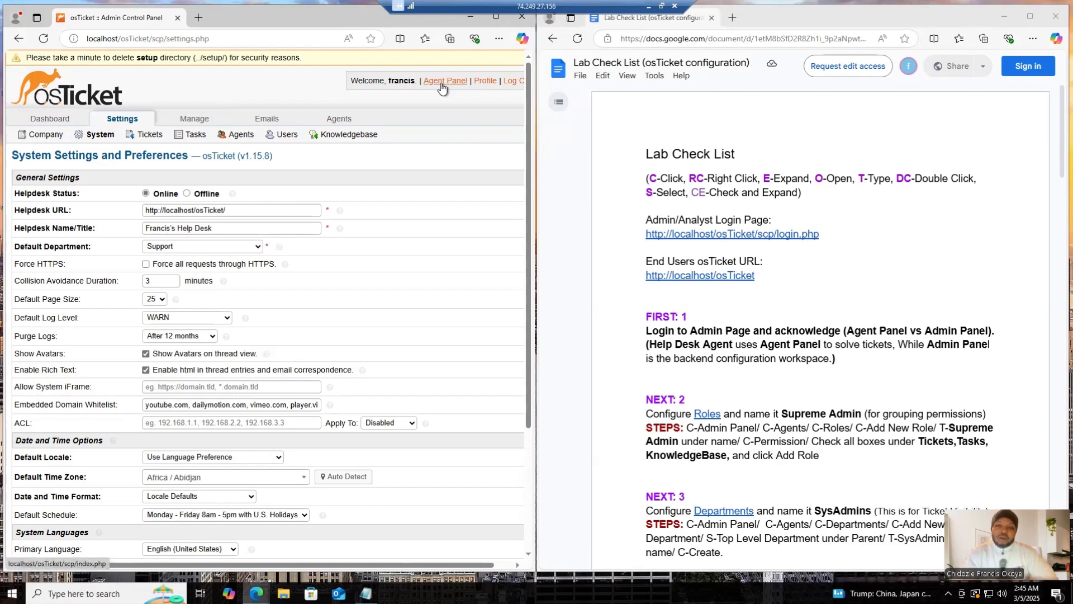
pyautogui.click(441, 84)
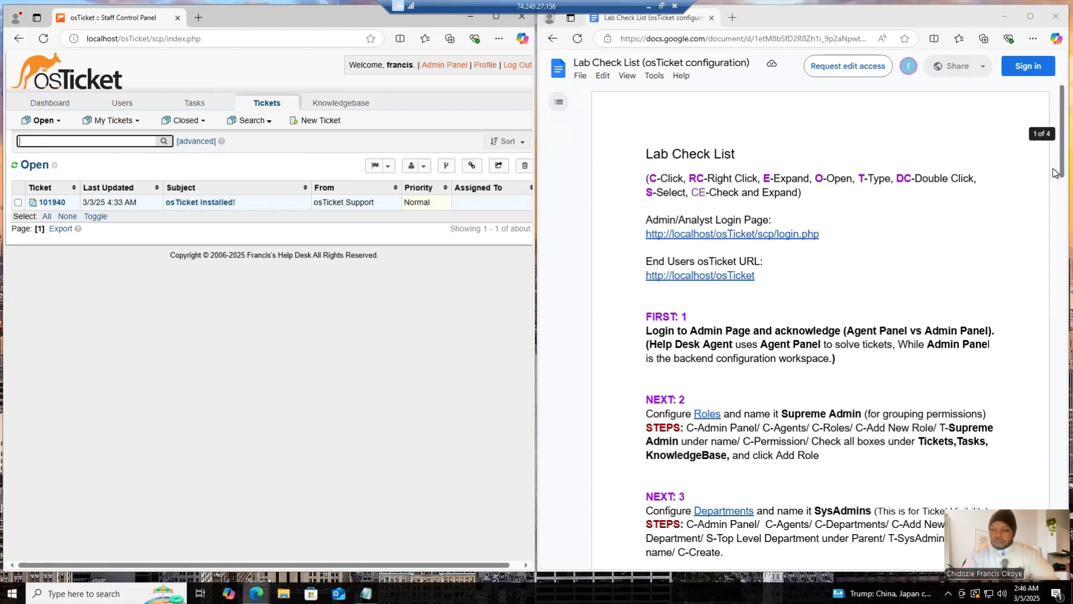
# Following checklist item 2, start adding a new role among the agent roles in osTicket's Admin Panel
pyautogui.moveTo(1053, 169); pyautogui.dragTo(1053, 222)
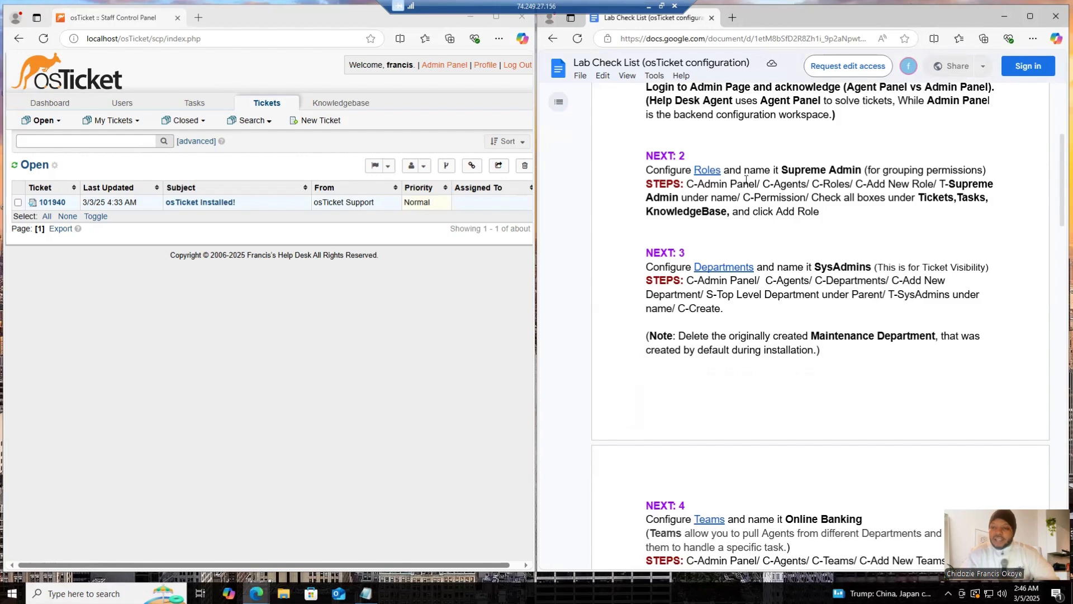
pyautogui.click(708, 171)
pyautogui.click(435, 73)
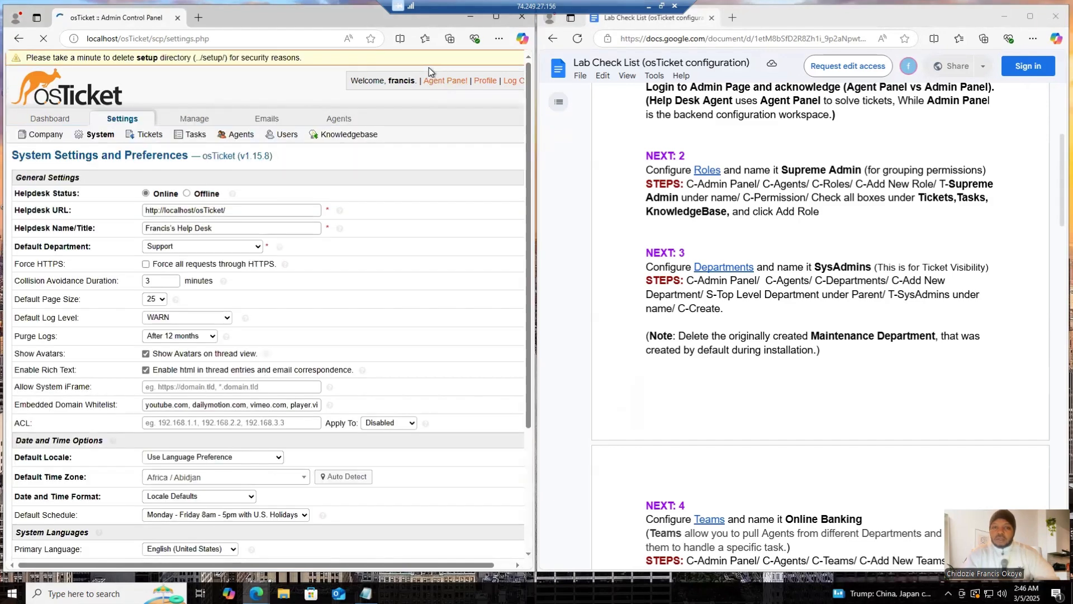
pyautogui.click(338, 118)
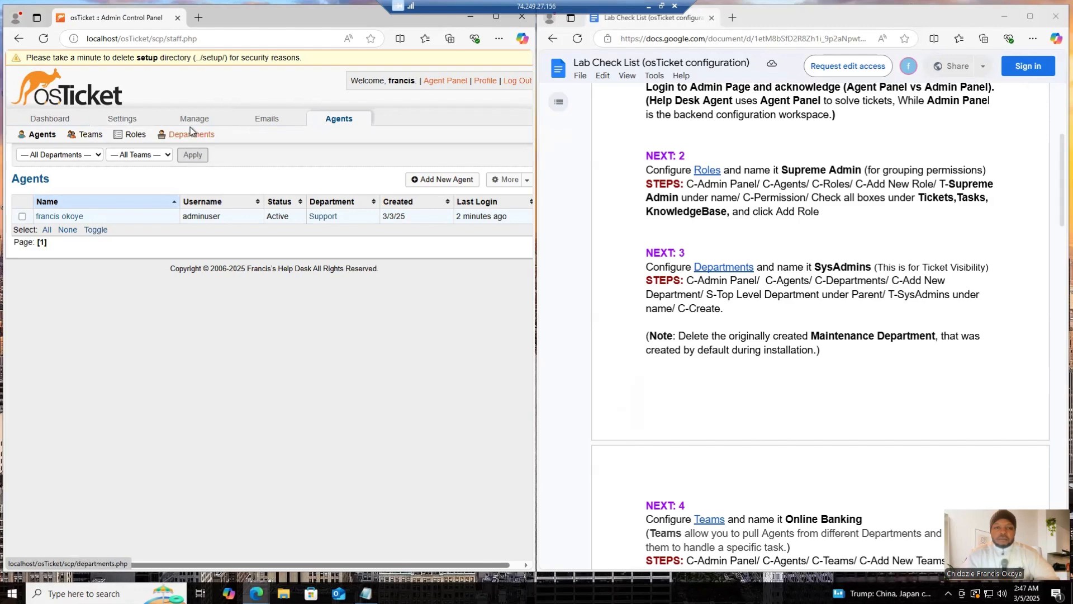
pyautogui.click(128, 137)
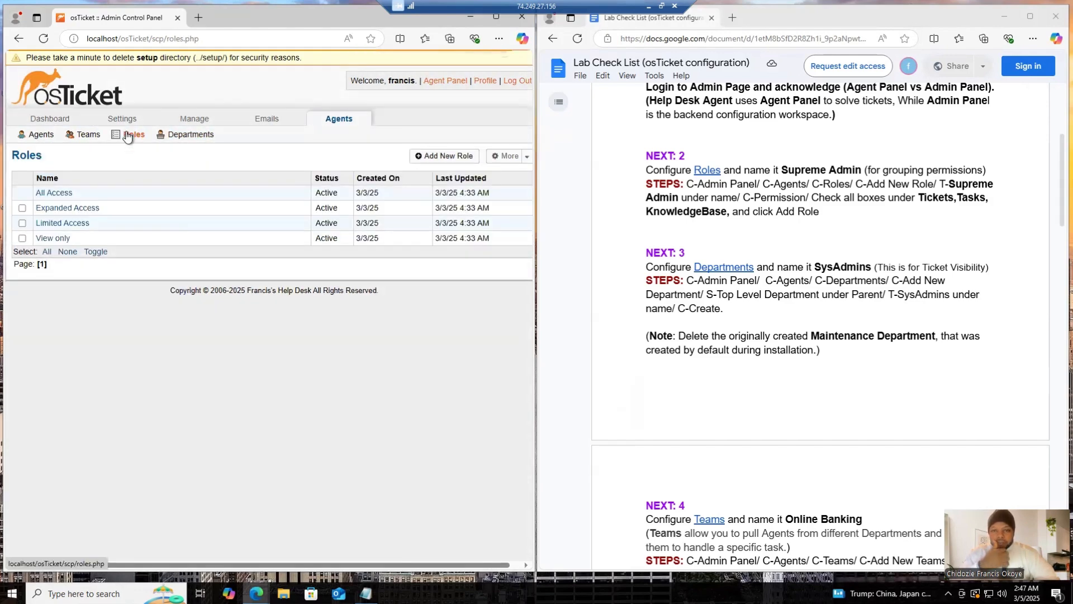
pyautogui.click(447, 157)
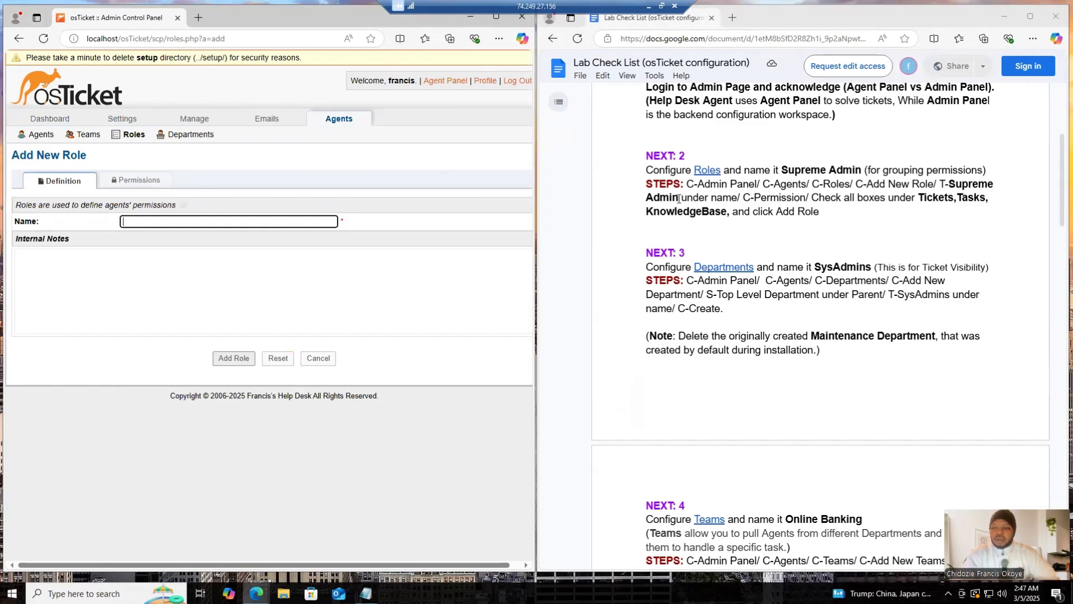
# Name the new role Supreme Admin, copying the name from the checklist
pyautogui.moveTo(679, 198); pyautogui.dragTo(950, 190)
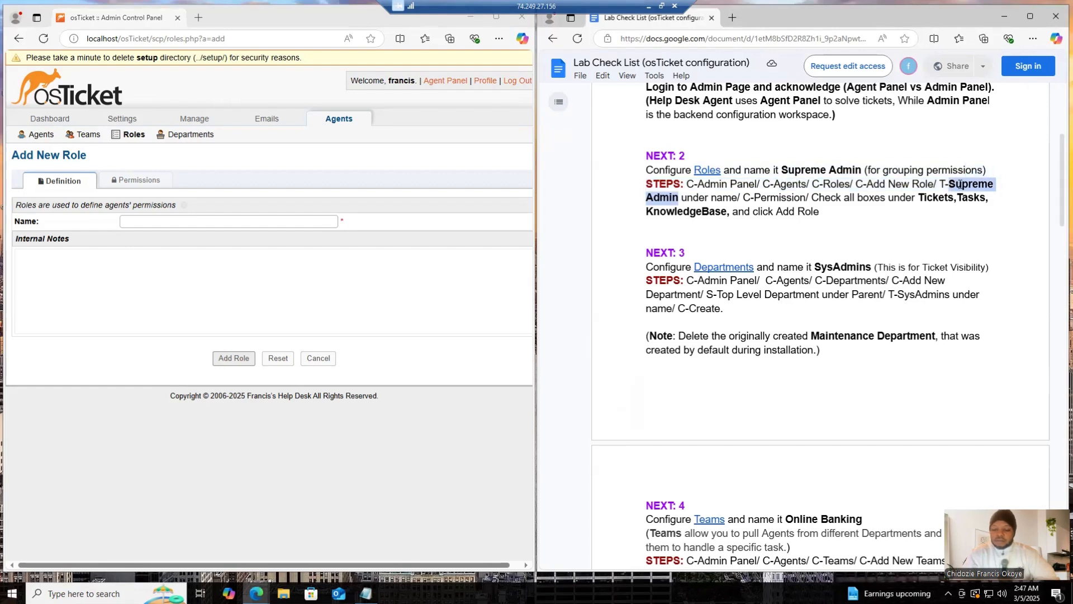
pyautogui.rightClick(956, 184)
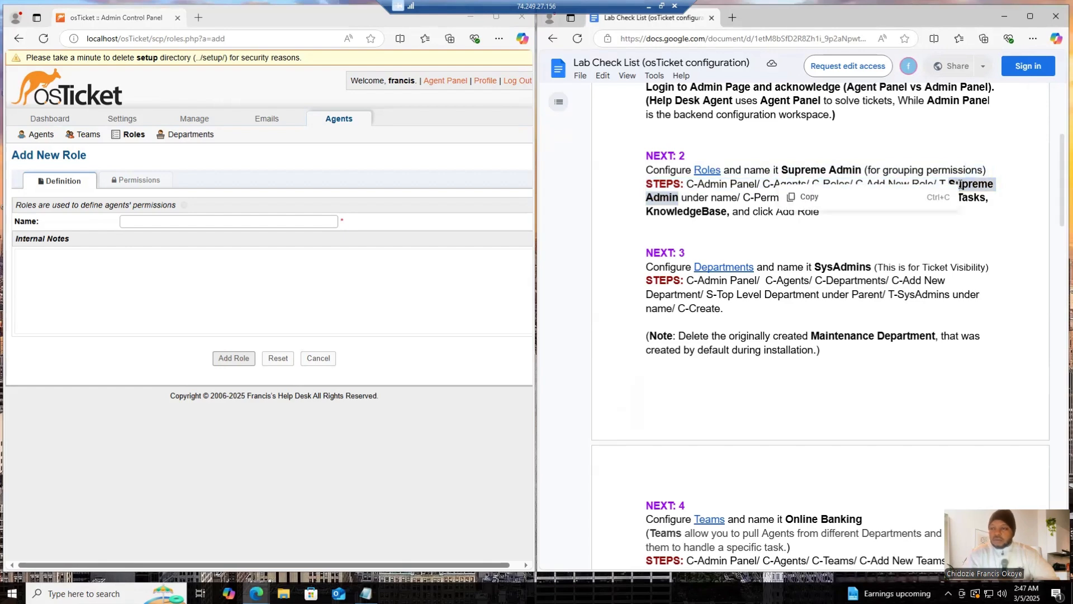
pyautogui.click(921, 201)
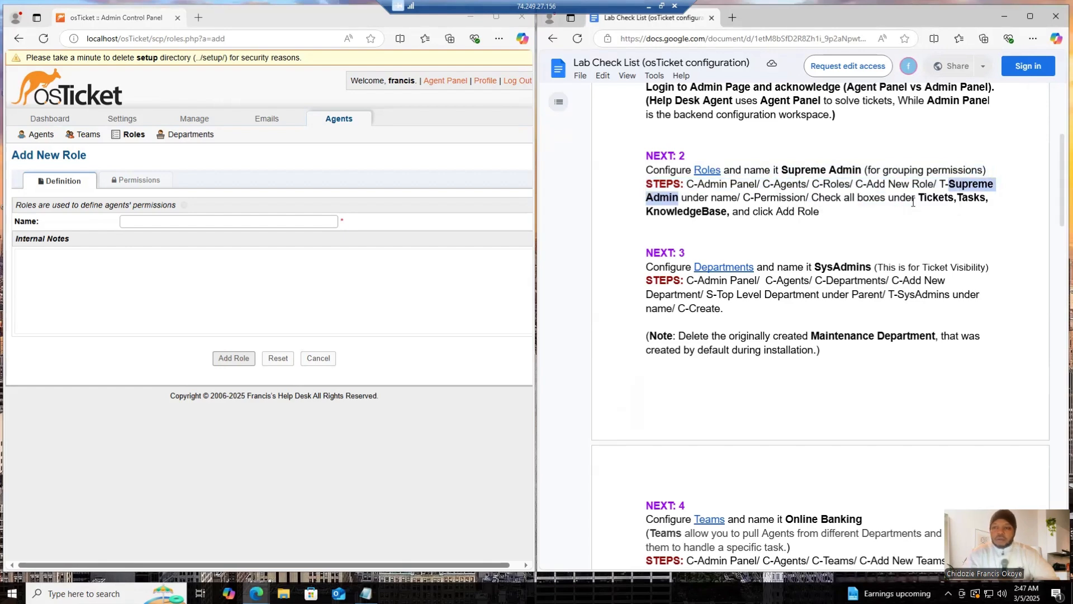
pyautogui.click(298, 222)
pyautogui.hotkey('ctrl', 'v')
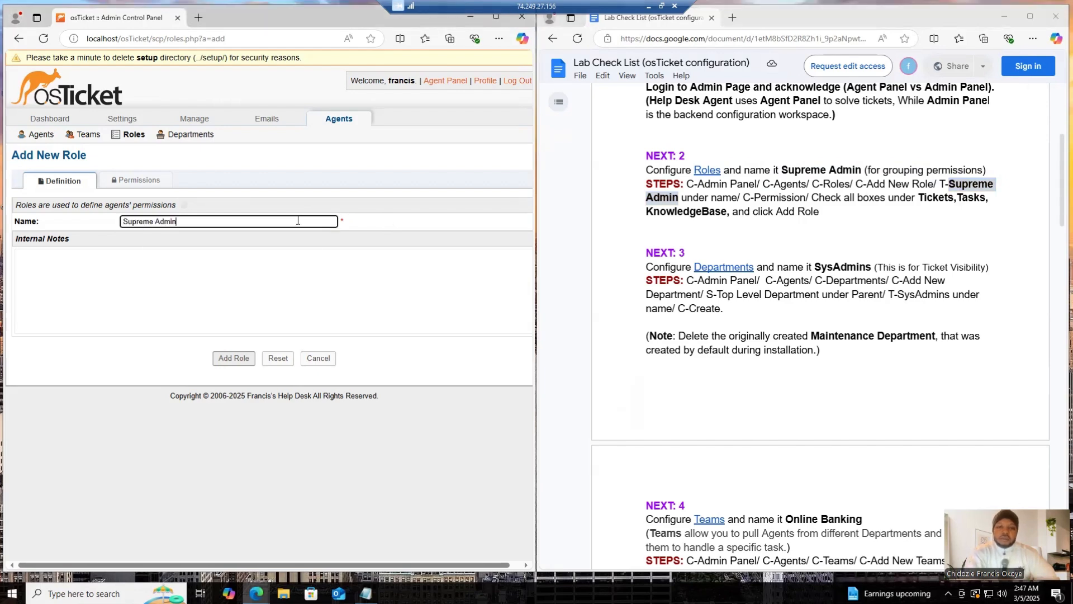
# Grant the new role all of the ticket permissions, starting with Assign, Close, Create, Delete and Edit
pyautogui.click(132, 185)
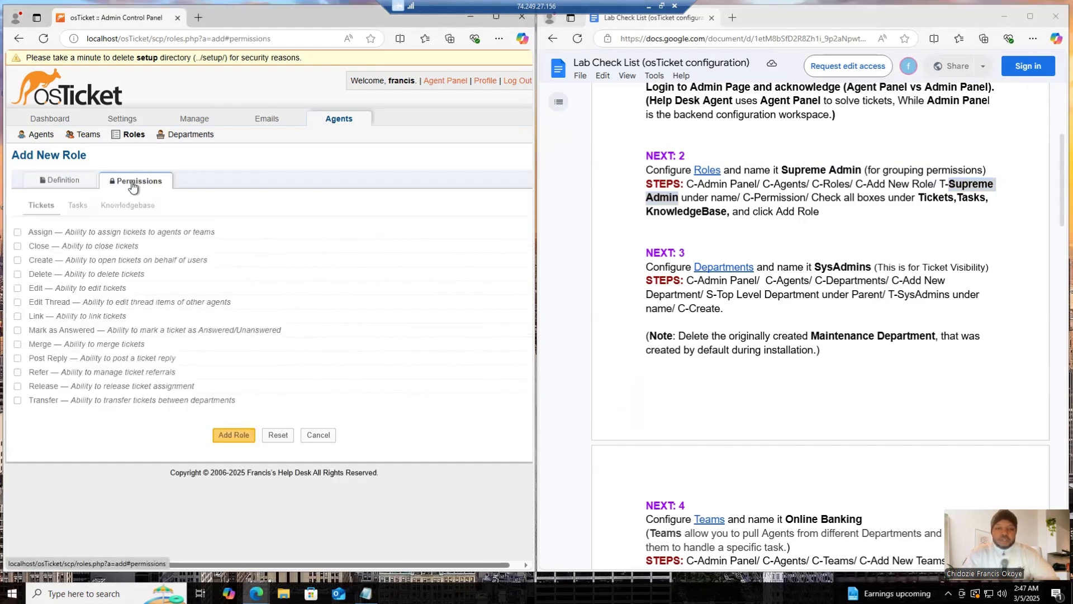
pyautogui.click(17, 233)
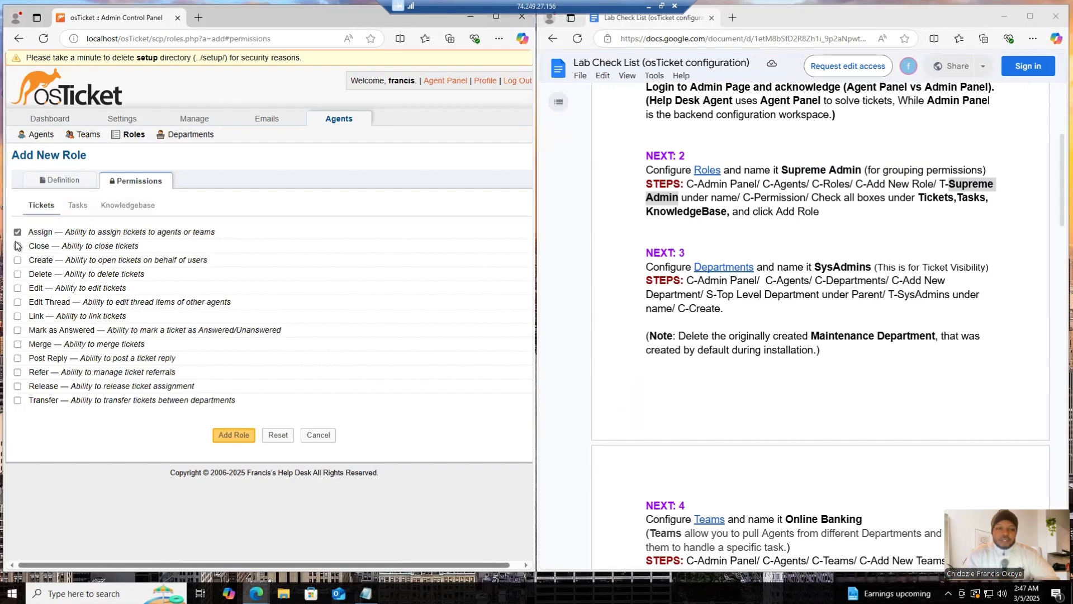
pyautogui.click(17, 246)
pyautogui.click(18, 261)
pyautogui.click(17, 288)
pyautogui.click(18, 304)
pyautogui.click(17, 274)
pyautogui.click(17, 316)
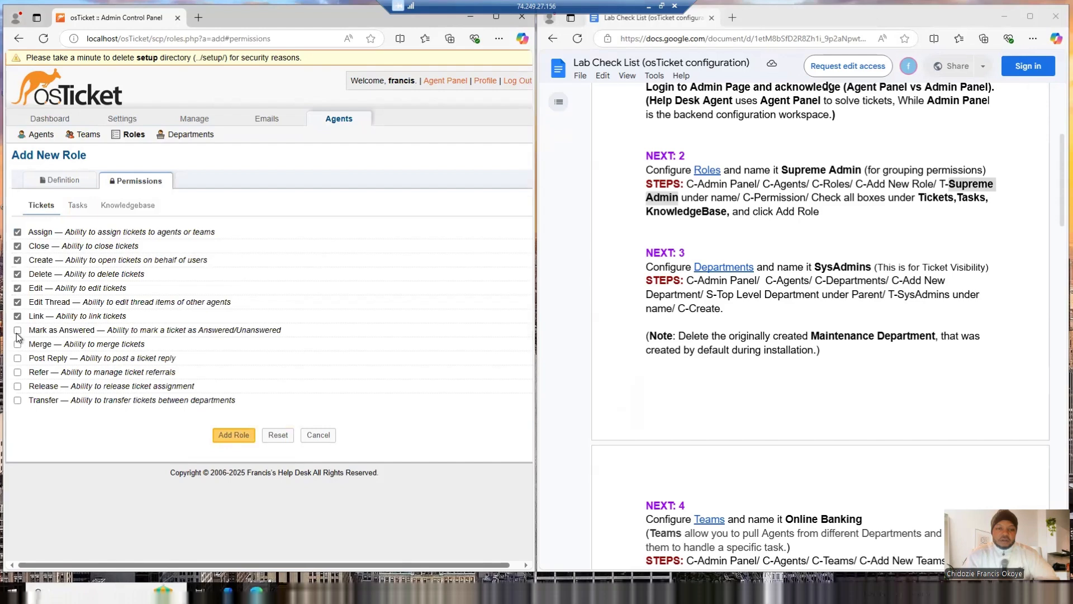
pyautogui.click(17, 330)
pyautogui.click(17, 345)
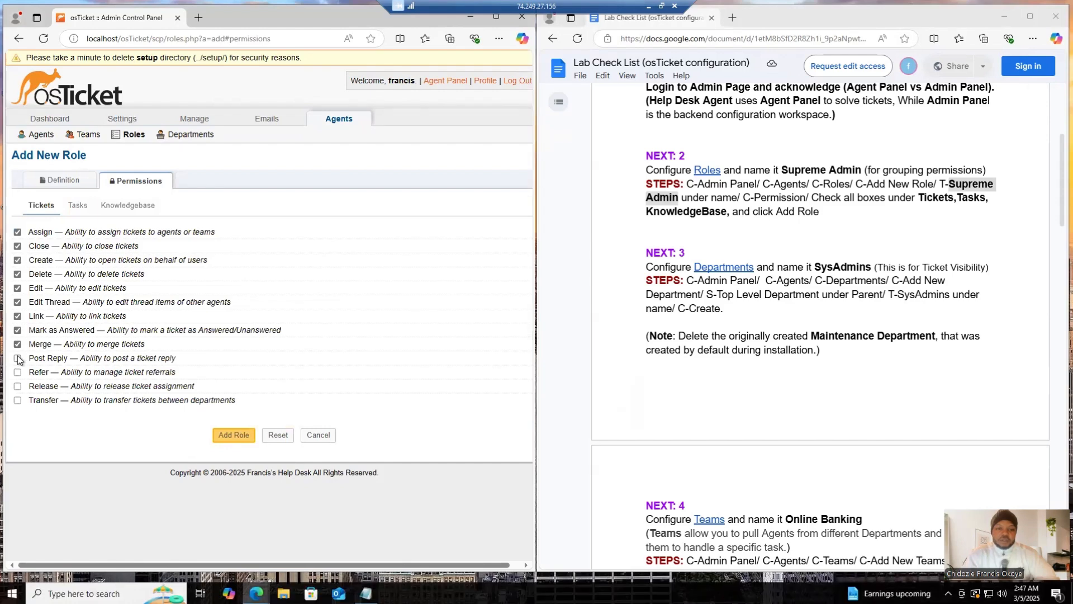
pyautogui.click(18, 358)
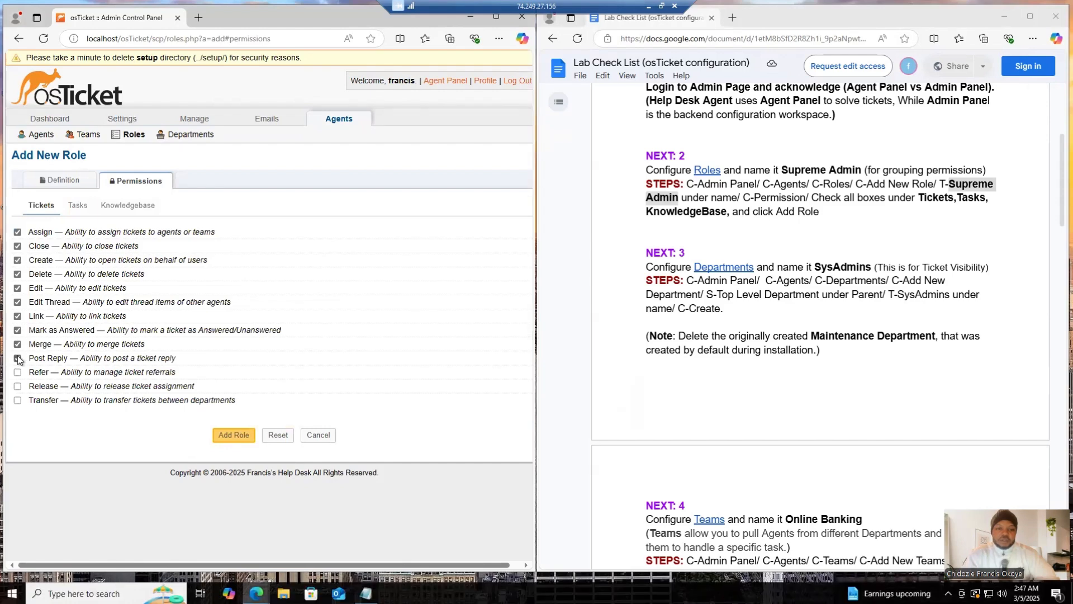
pyautogui.click(18, 386)
# Grant the new role all task permissions: Assign, Close, Create, Delete, Edit, Post Reply and Transfer
pyautogui.click(78, 206)
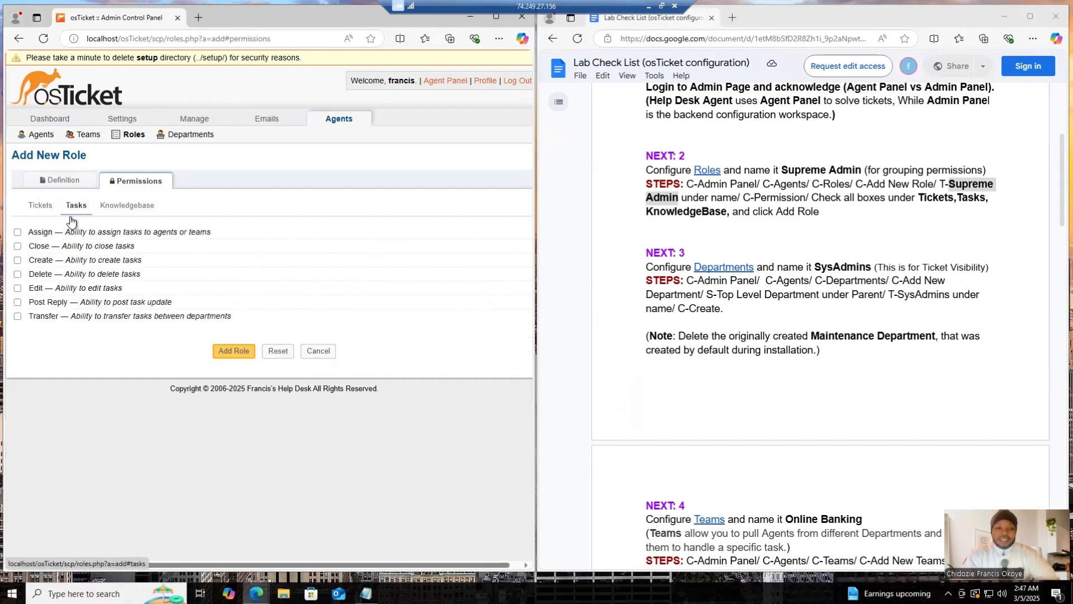
pyautogui.click(17, 232)
pyautogui.click(17, 246)
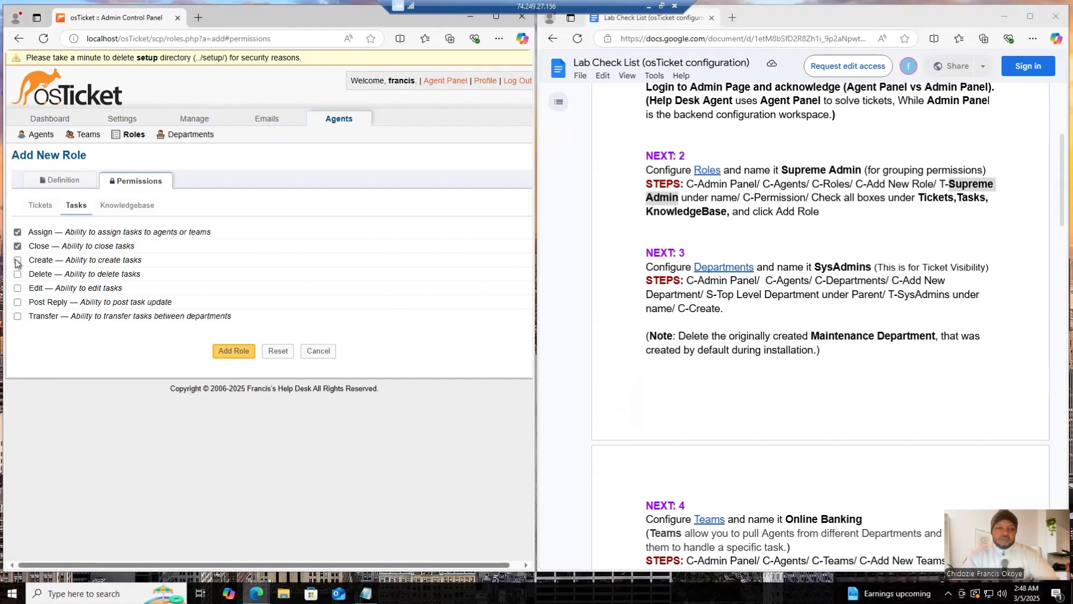
pyautogui.click(17, 261)
pyautogui.click(18, 275)
pyautogui.click(17, 288)
pyautogui.click(17, 302)
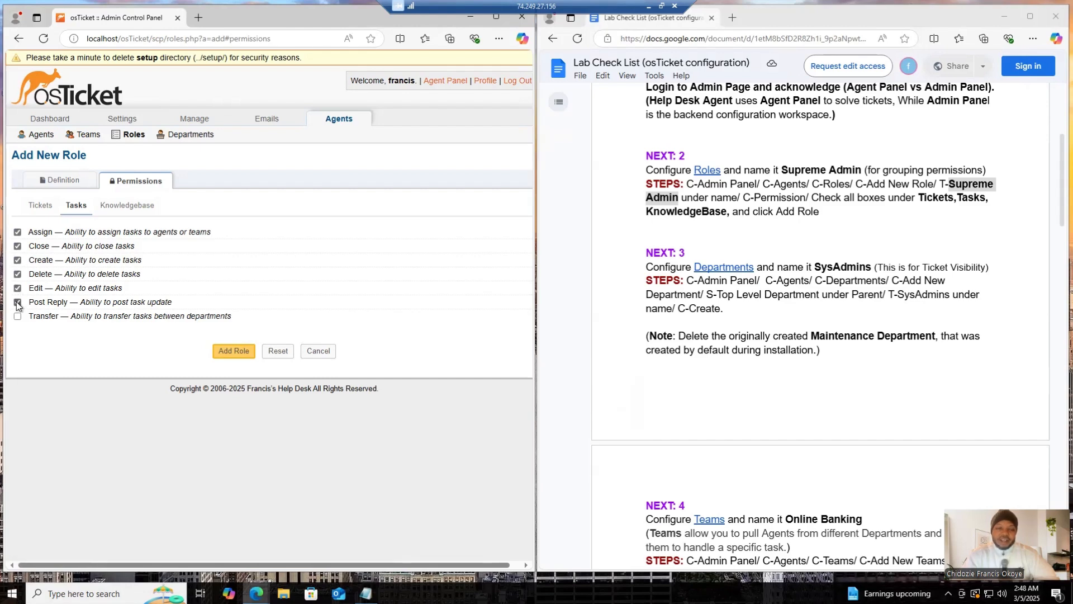
pyautogui.click(18, 316)
# Grant the new role the Premade knowledgebase permission and add the role
pyautogui.click(123, 216)
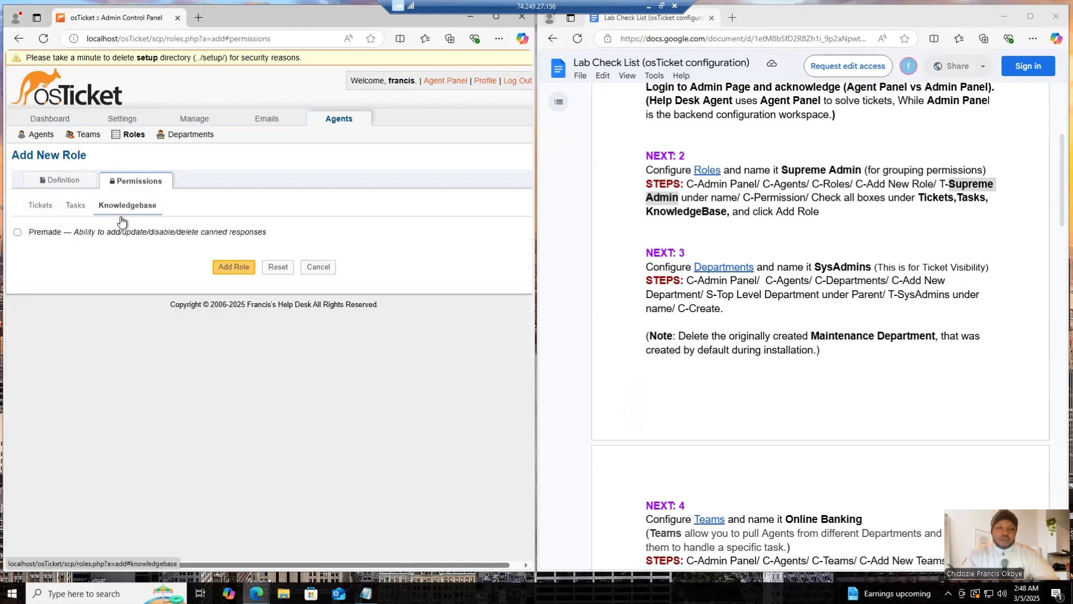
pyautogui.click(17, 232)
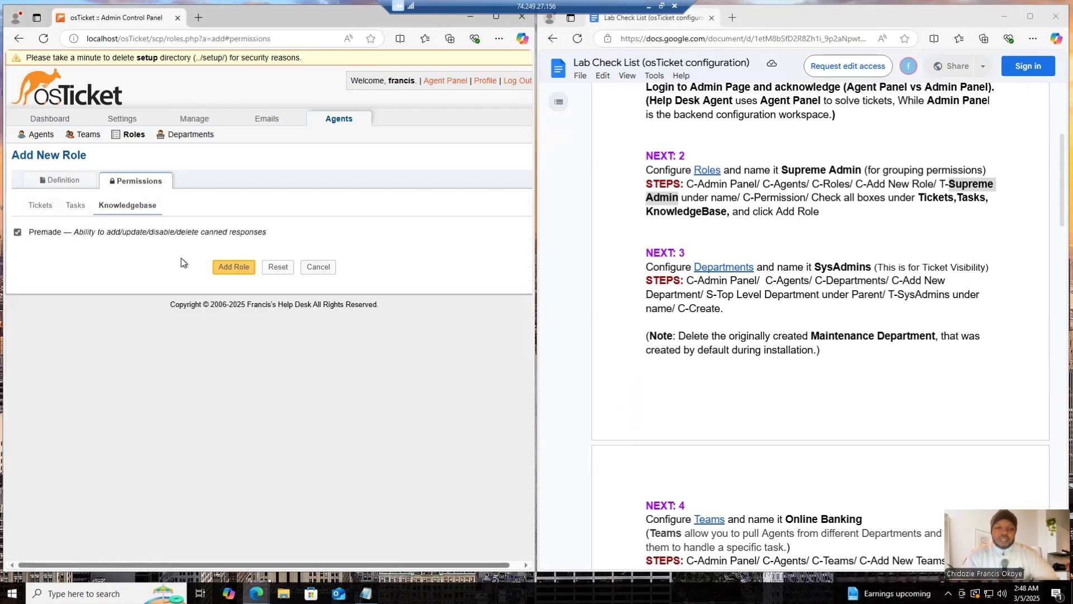
pyautogui.click(234, 267)
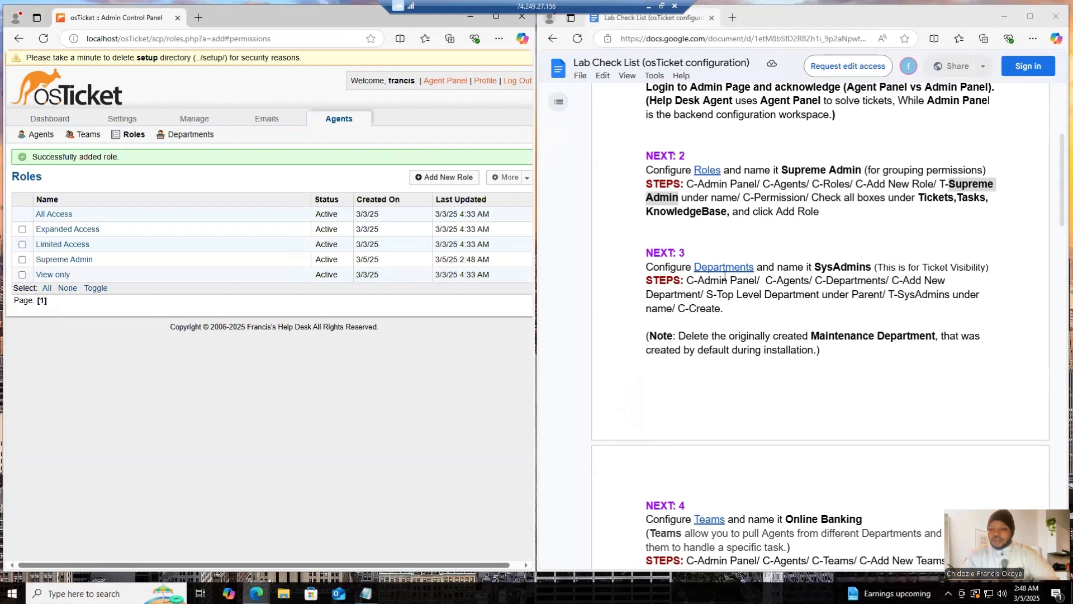
# Copy the name SysAdmins from checklist item 3 and start adding a new department in osTicket
pyautogui.click(725, 276)
pyautogui.moveTo(725, 270)
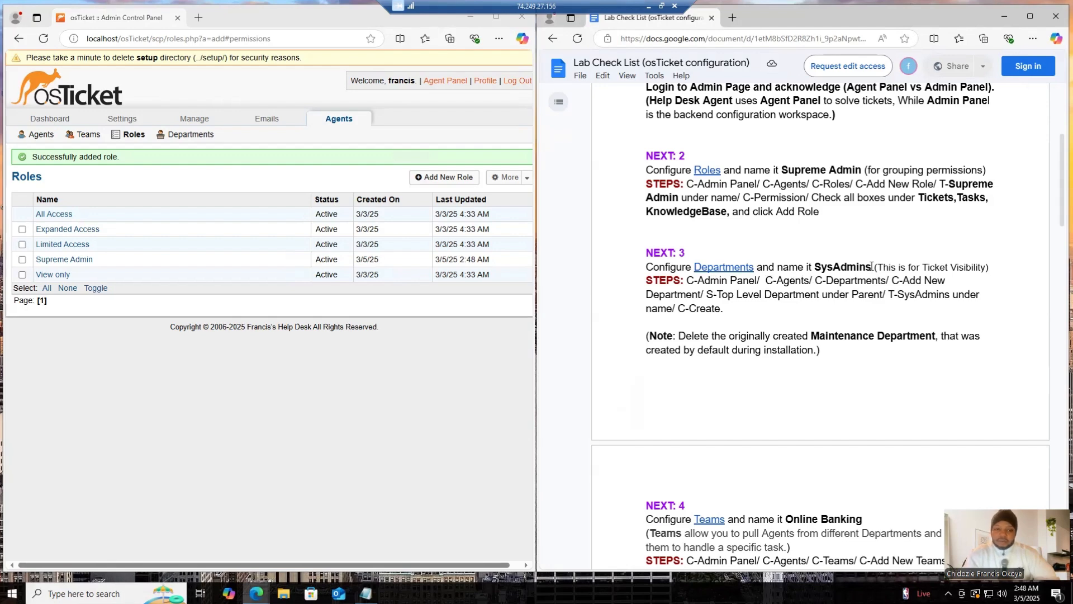
pyautogui.moveTo(871, 267); pyautogui.dragTo(815, 267)
pyautogui.hotkey('ctrl', 'c')
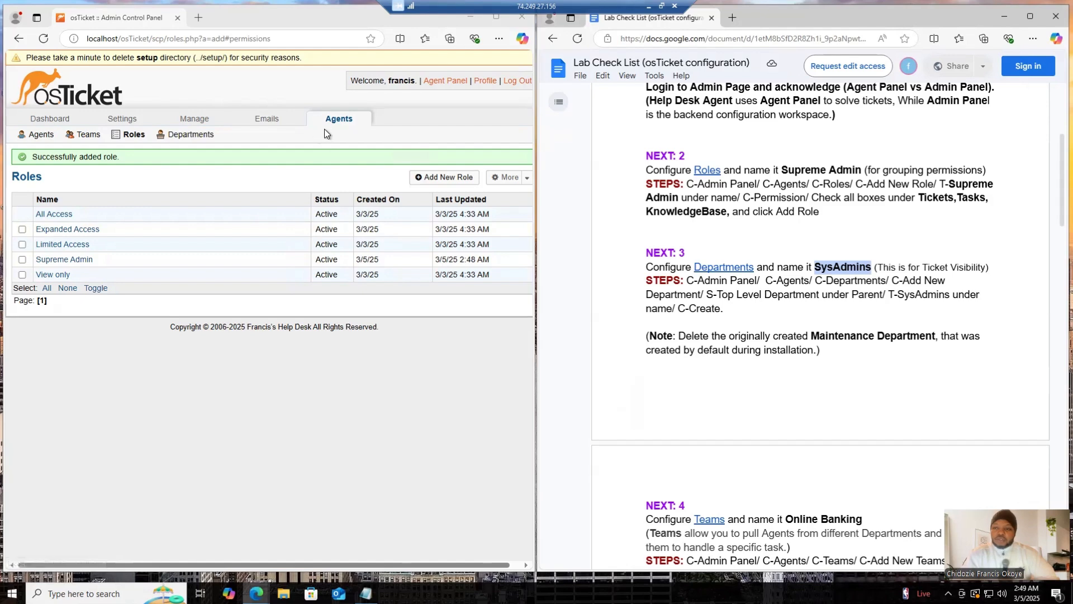
pyautogui.click(186, 137)
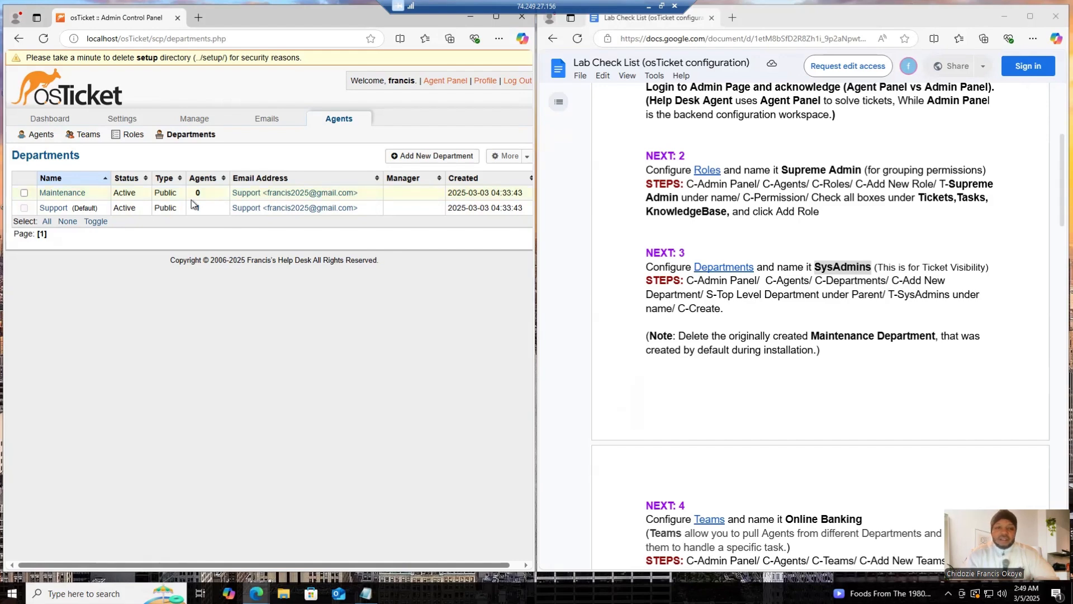
pyautogui.click(426, 156)
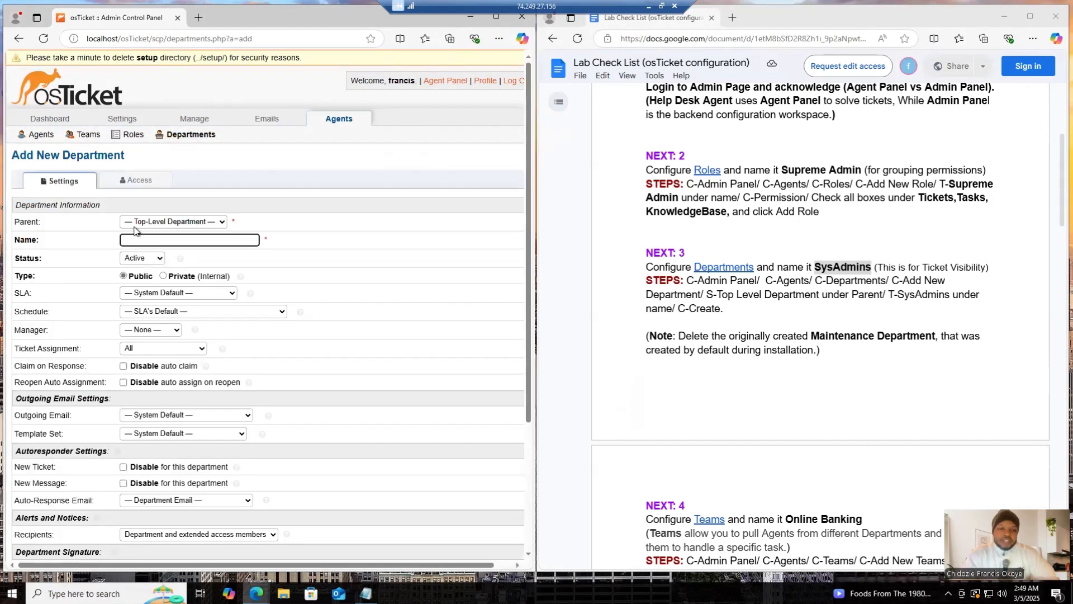
# Set the new department's parent to Top-Level Department and name it SysAdmins
pyautogui.click(167, 222)
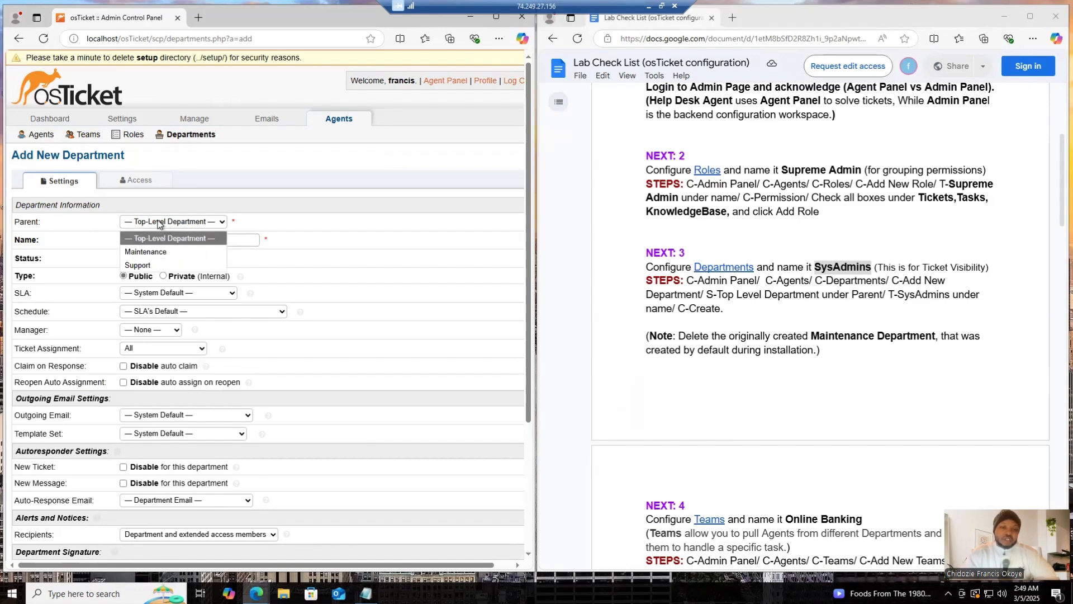
pyautogui.click(154, 241)
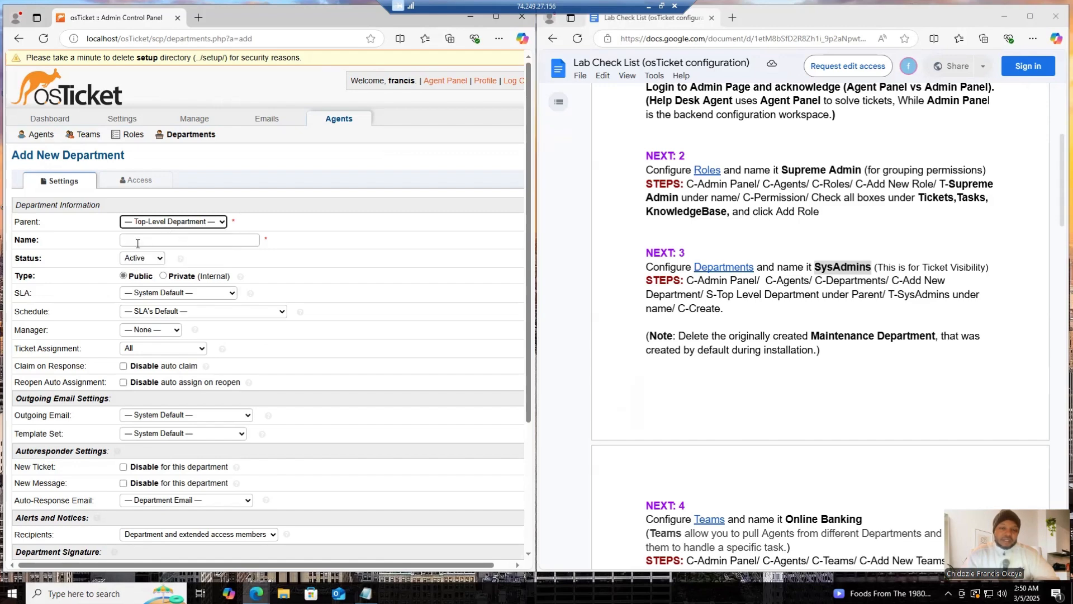
pyautogui.click(146, 243)
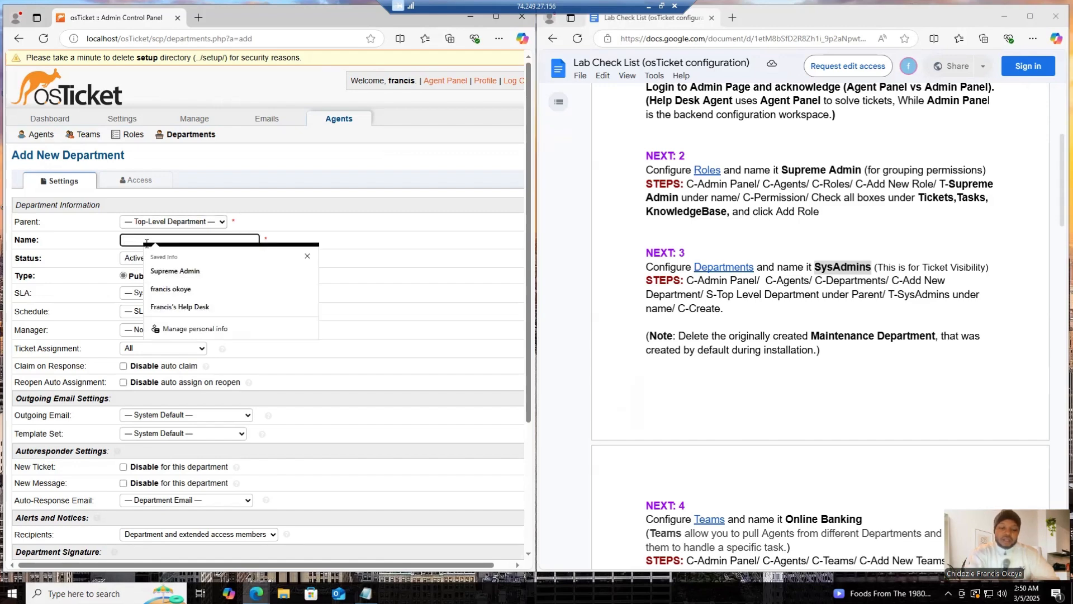
pyautogui.hotkey('ctrl', 'v')
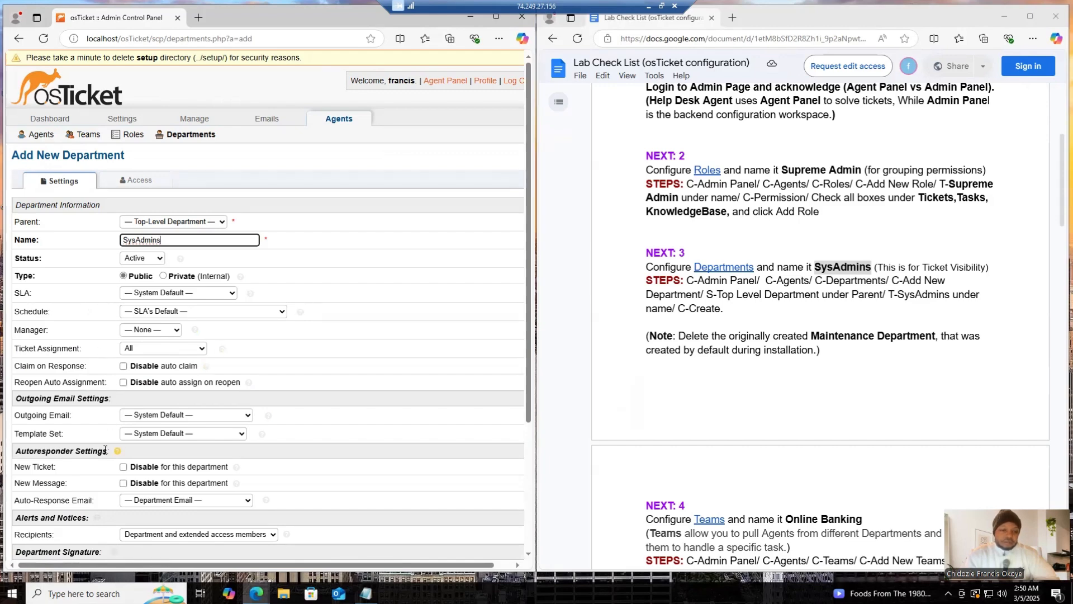
# Review the new department's access options, then create the department with its remaining settings at their defaults
pyautogui.click(124, 186)
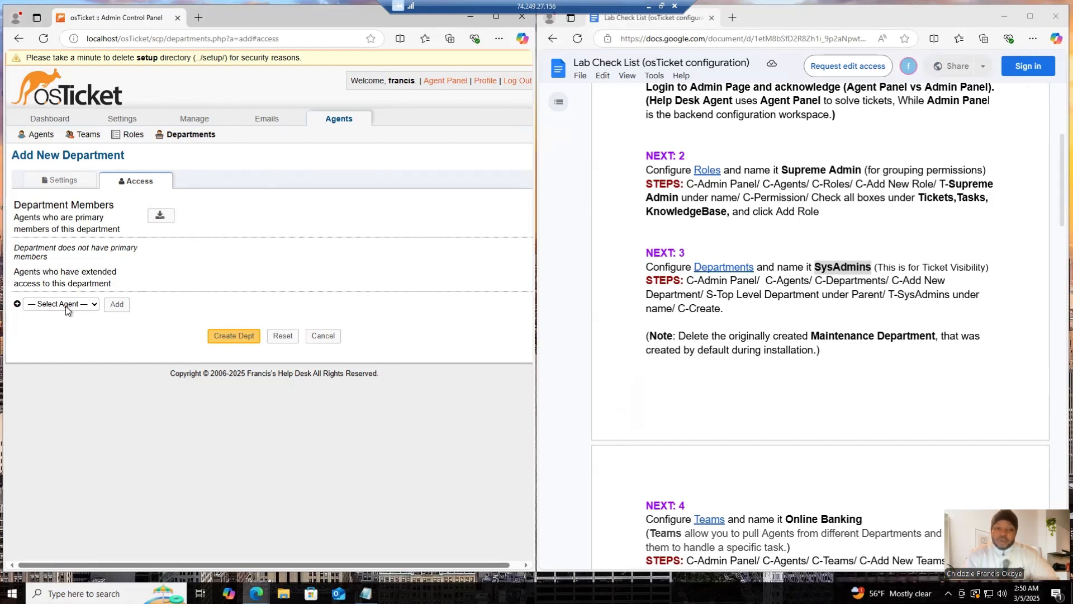
pyautogui.click(62, 181)
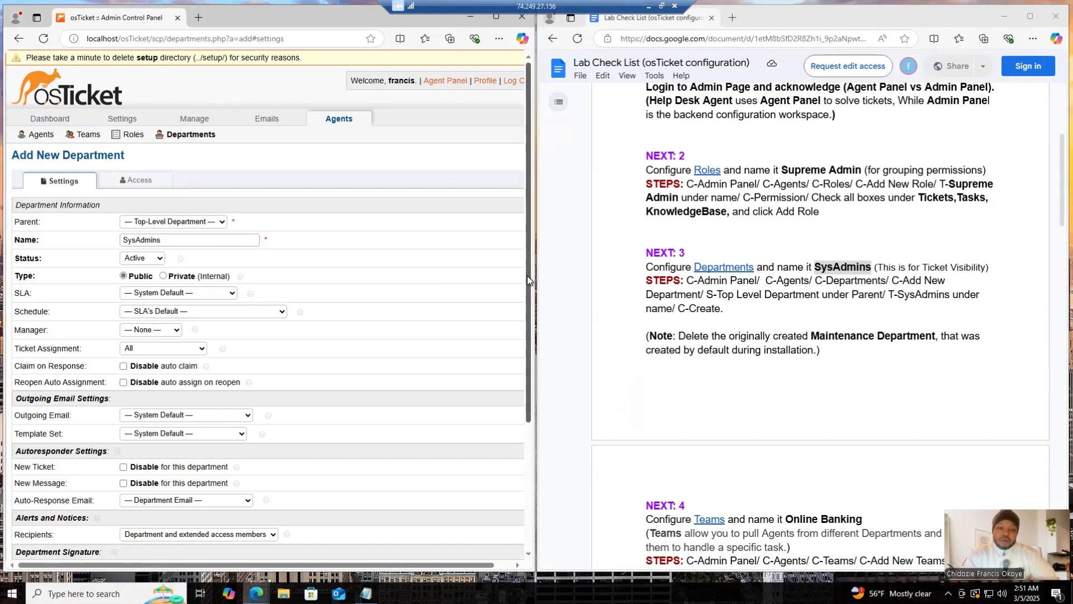
pyautogui.moveTo(527, 276); pyautogui.dragTo(521, 363)
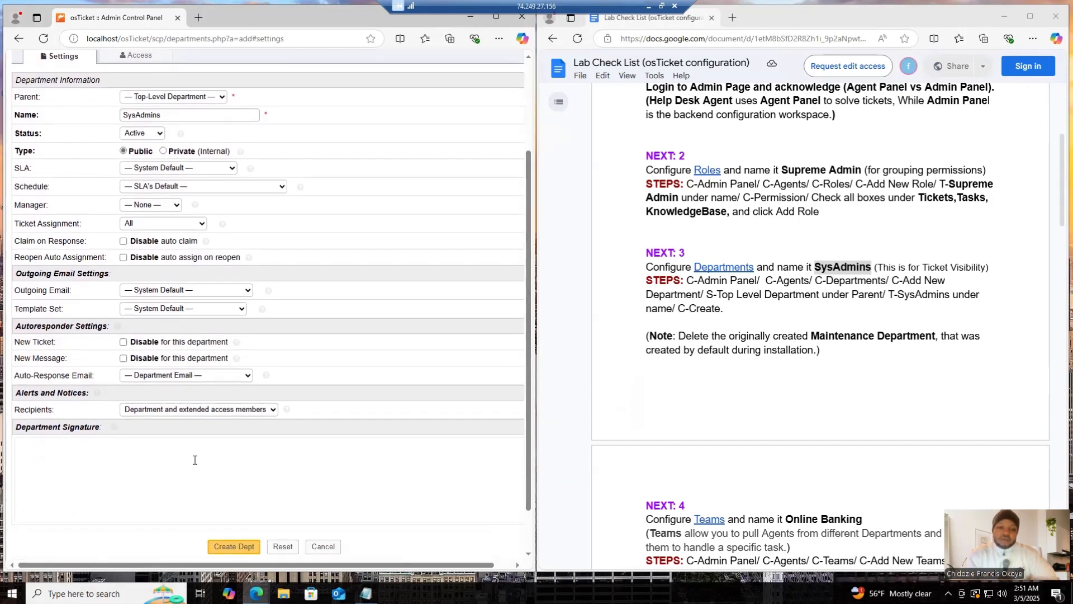
pyautogui.click(235, 548)
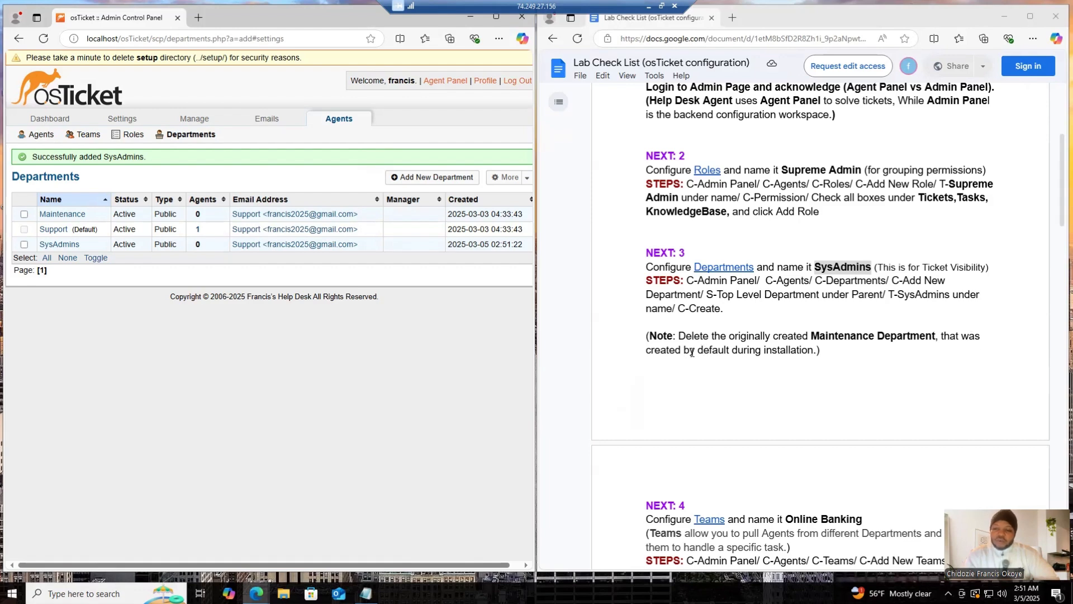
# Delete the default Maintenance department from the departments list and confirm the deletion
pyautogui.click(24, 215)
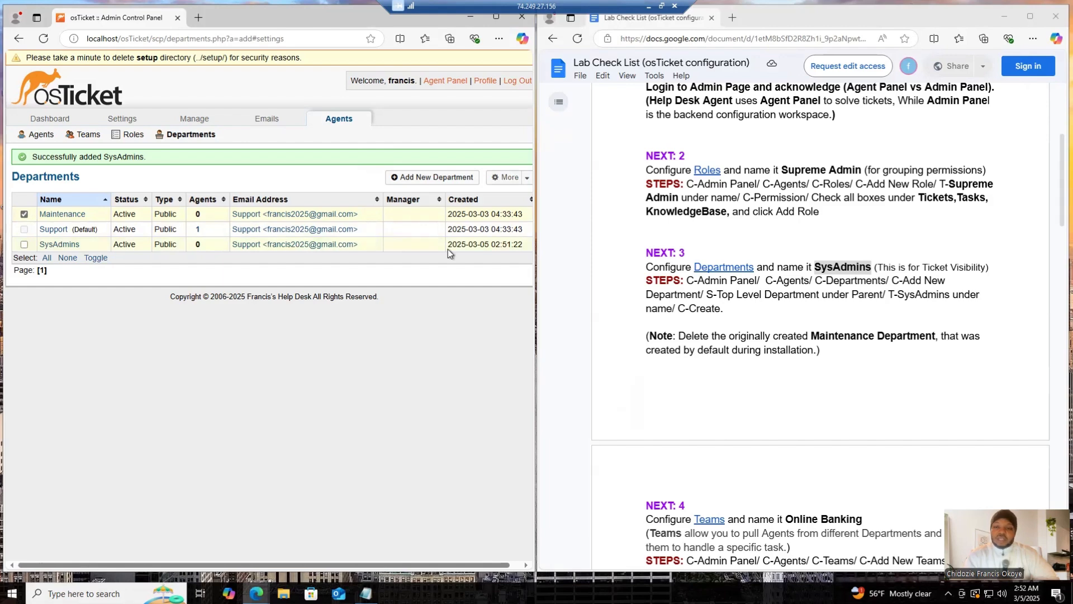
pyautogui.click(526, 179)
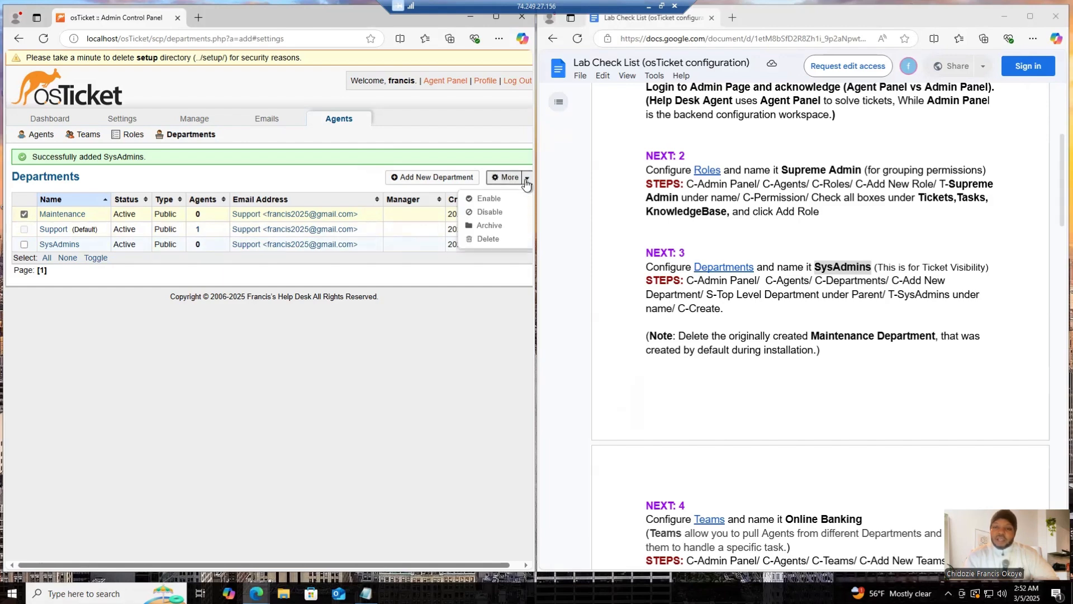
pyautogui.click(491, 240)
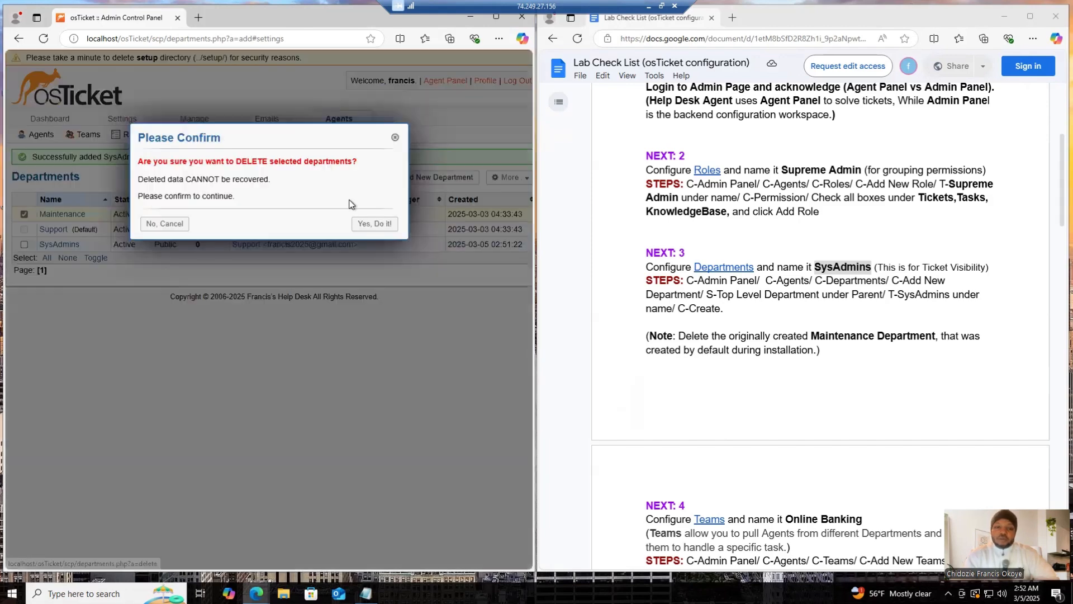
pyautogui.click(374, 223)
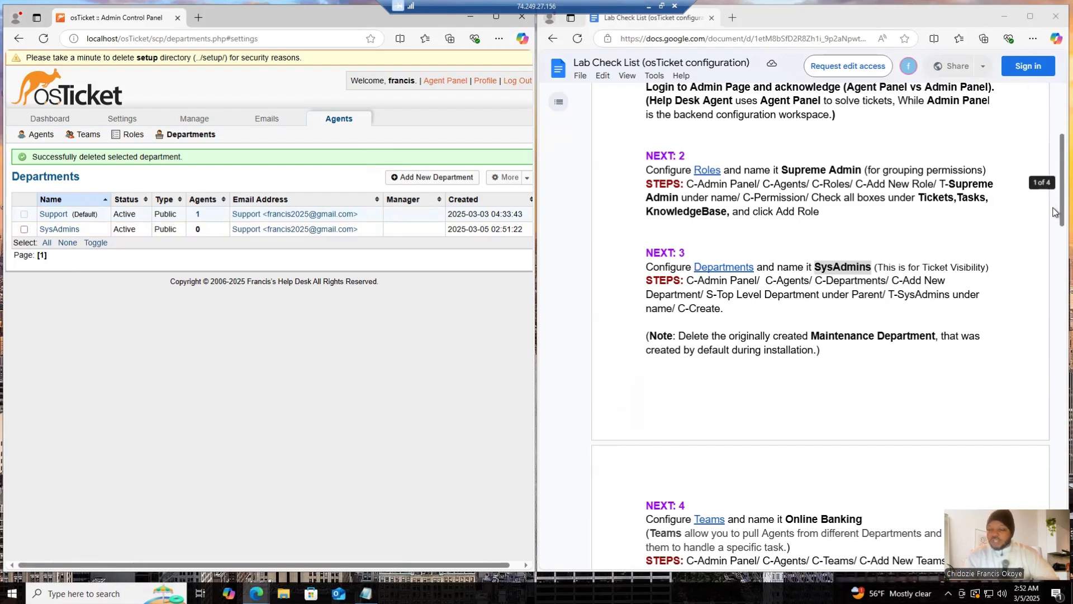
# Copy the team name Online Banking from item 4 of the lab checklist
pyautogui.moveTo(1054, 207); pyautogui.dragTo(1054, 283)
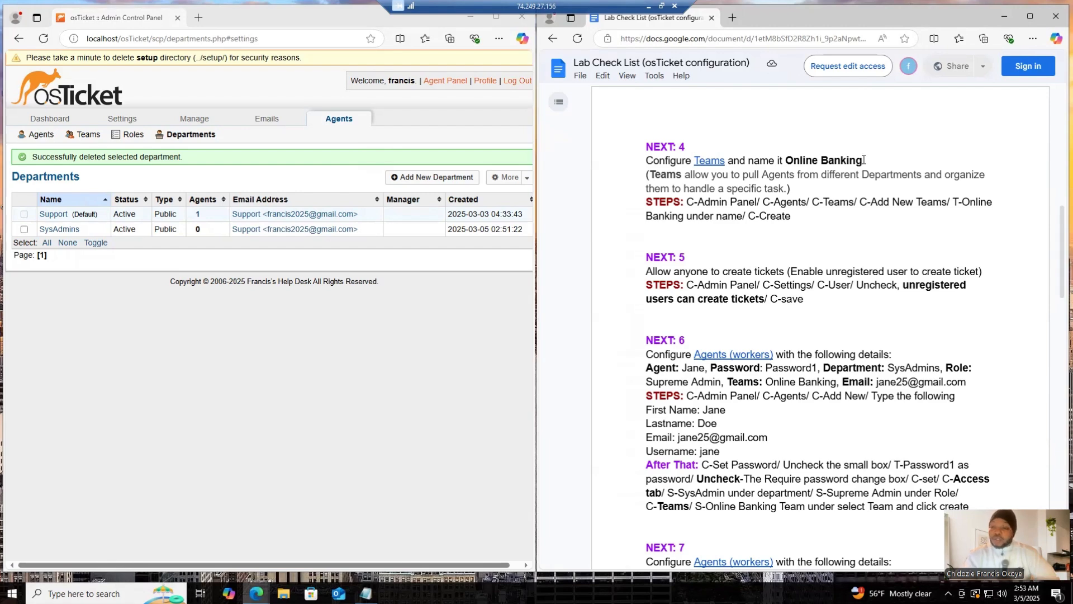
pyautogui.moveTo(863, 161); pyautogui.dragTo(789, 163)
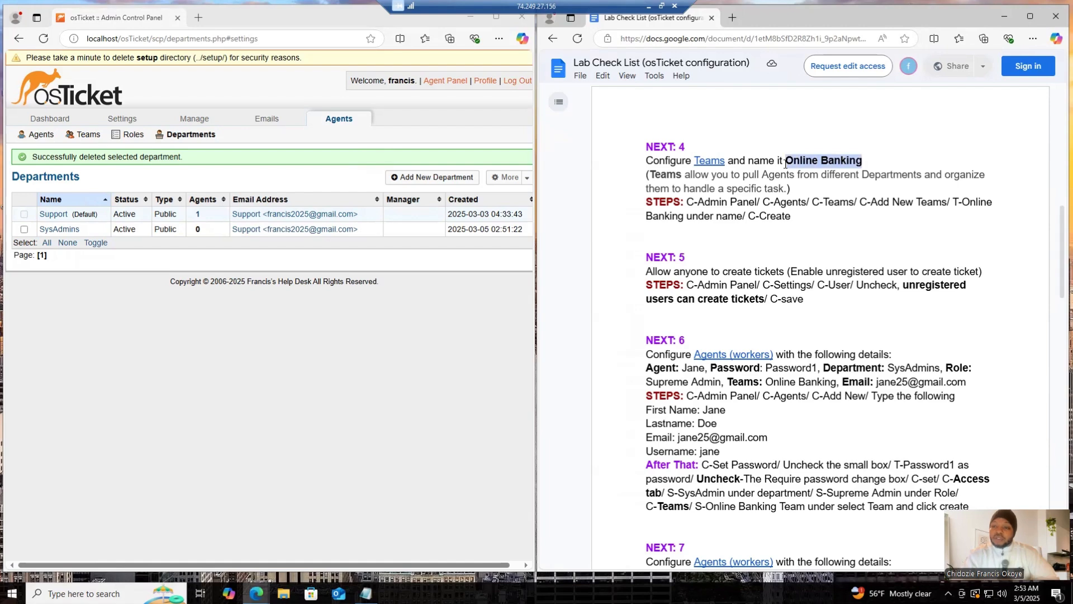
pyautogui.rightClick(792, 163)
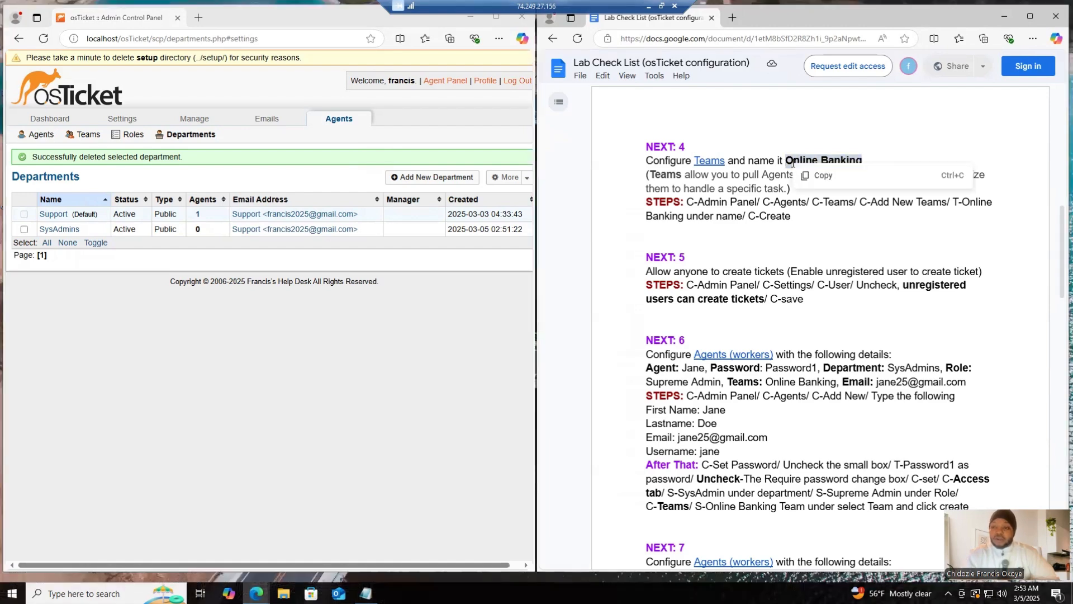
pyautogui.click(822, 175)
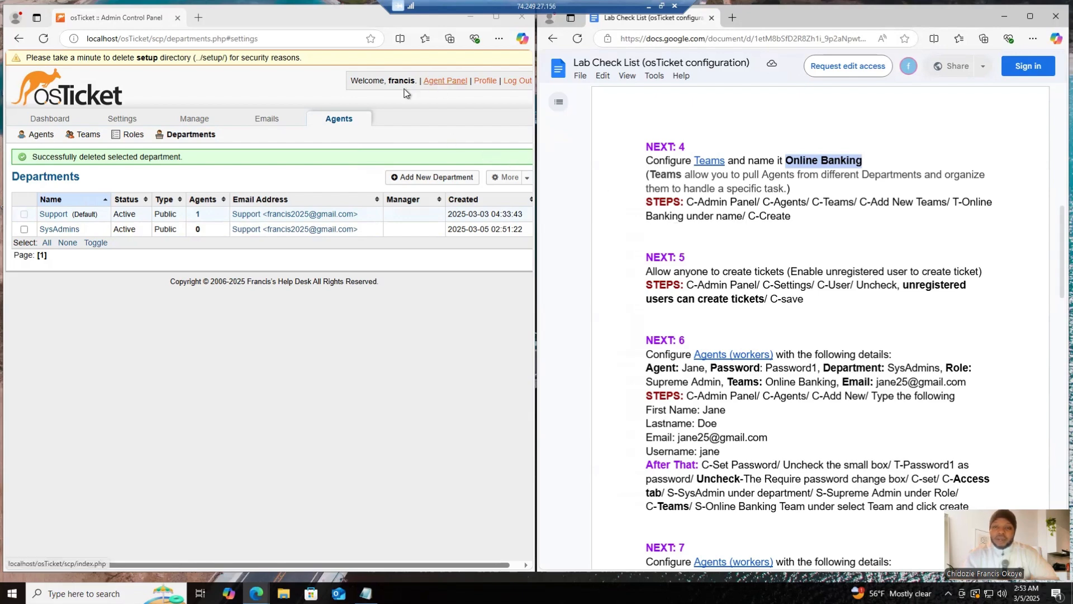
# Start adding a new team among the agent teams in osTicket and name it Online Banking
pyautogui.click(339, 123)
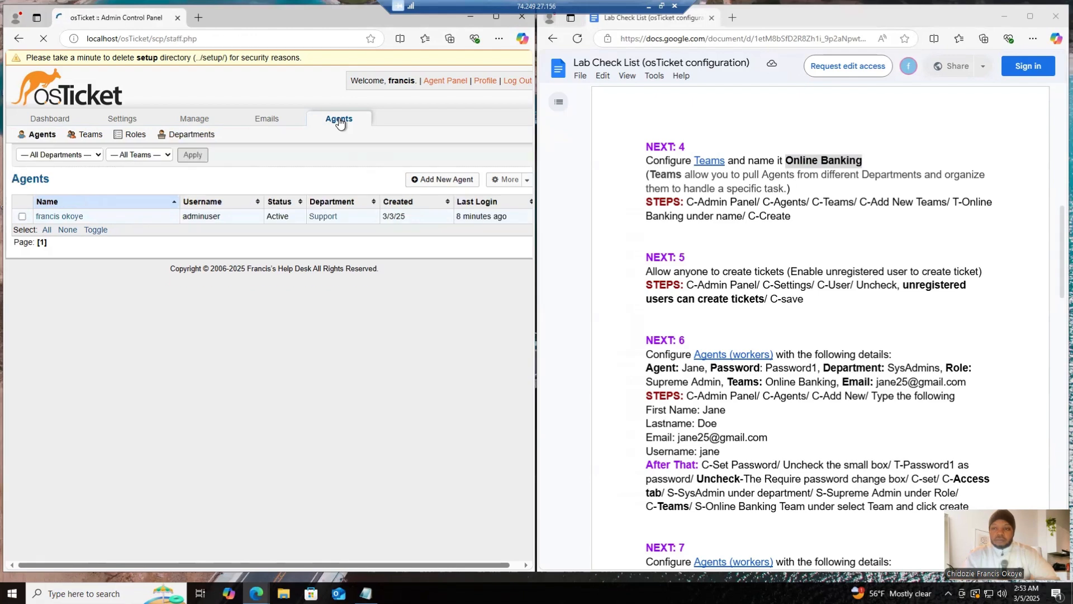
pyautogui.click(91, 140)
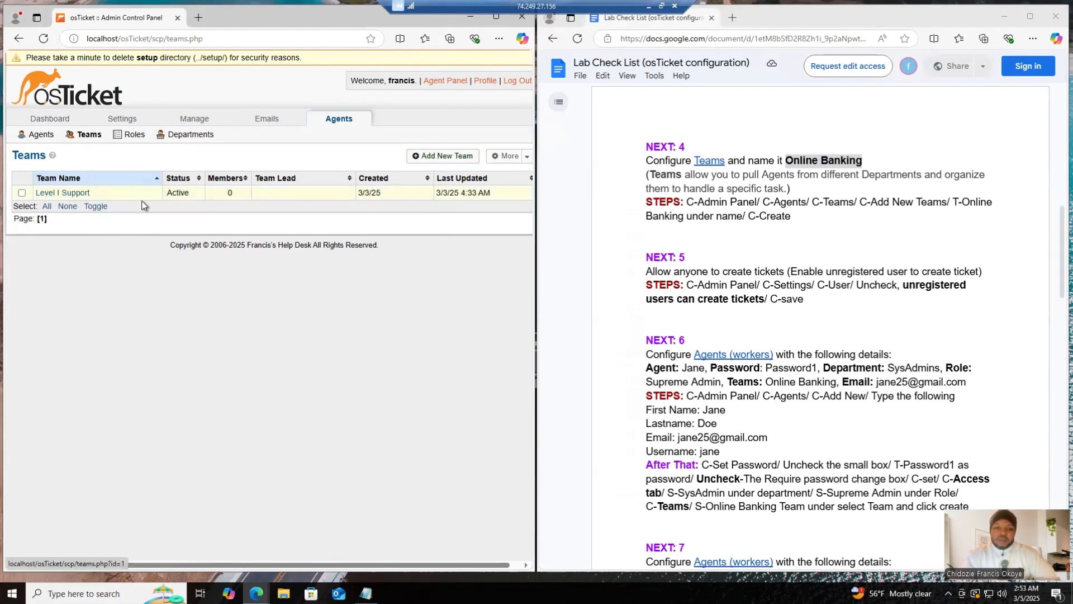
pyautogui.click(437, 162)
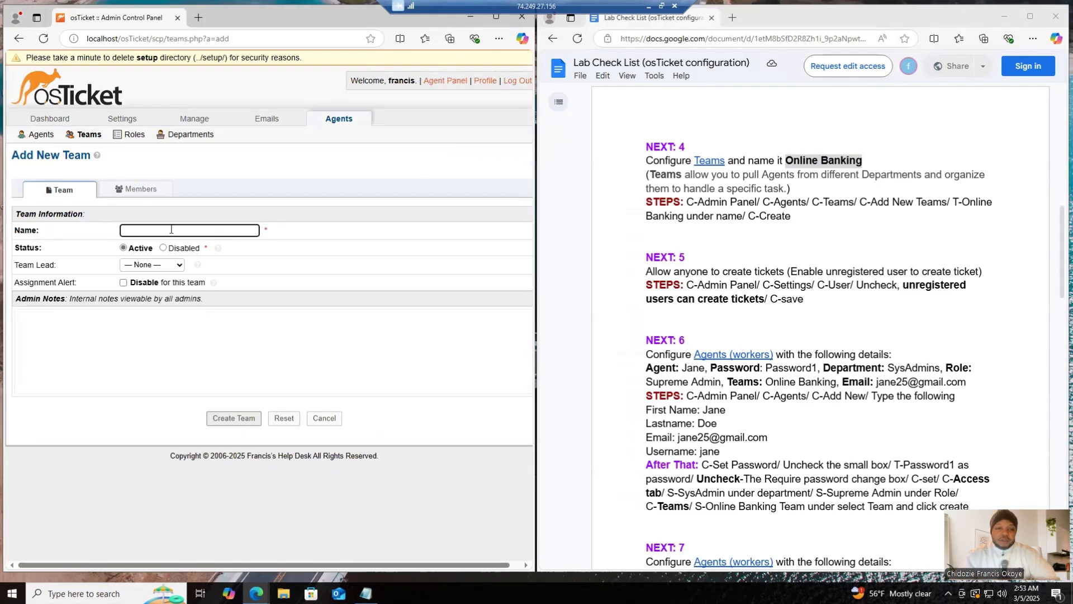
pyautogui.click(171, 229)
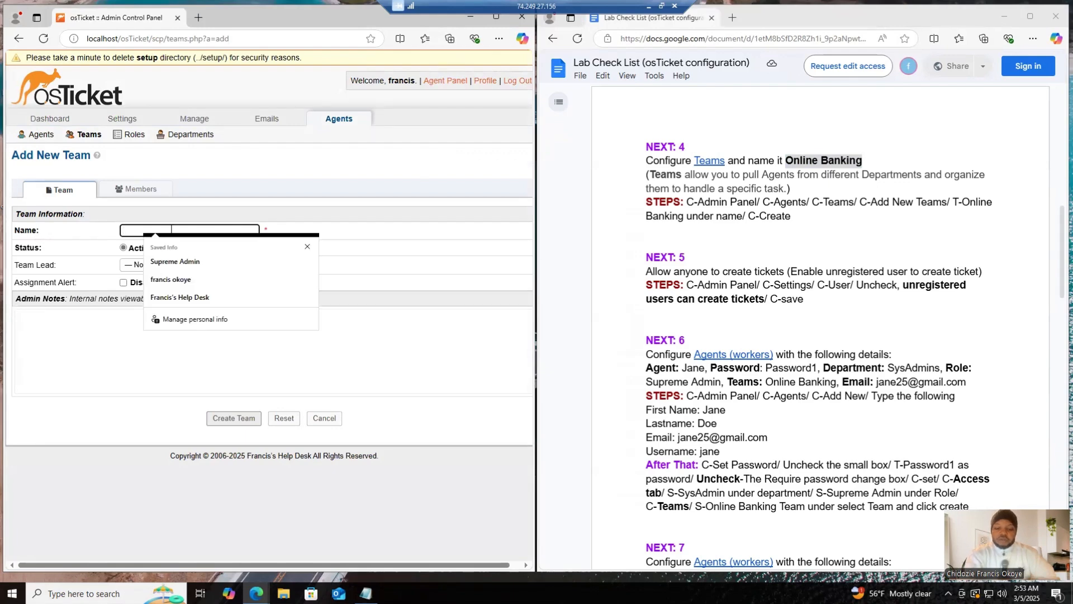
pyautogui.hotkey('ctrl', 'v')
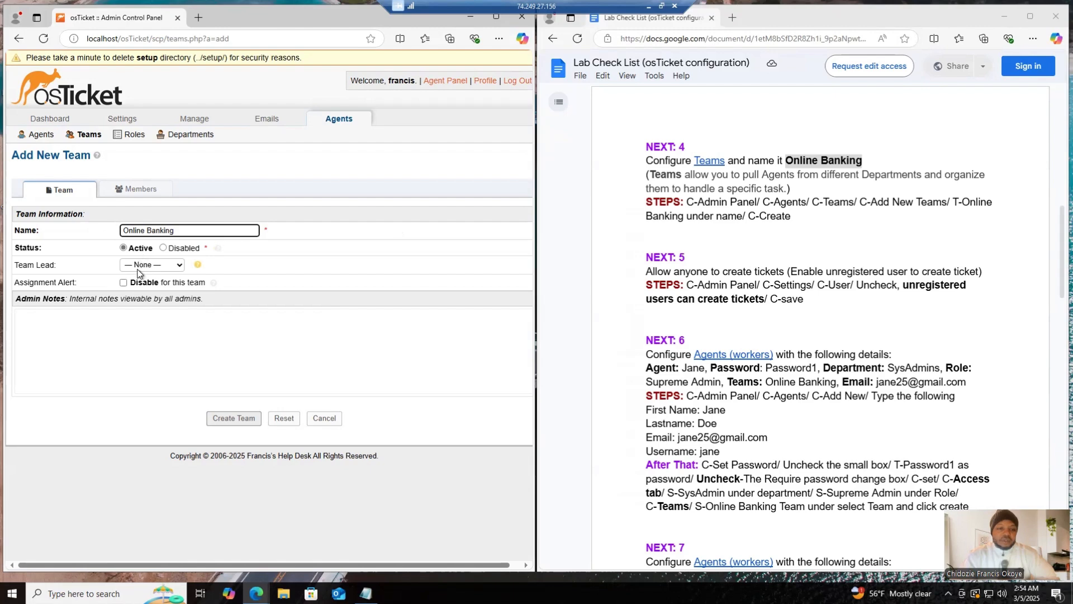
# Review the agents available as team members, create the team without adding any, and return to the teams list
pyautogui.click(139, 191)
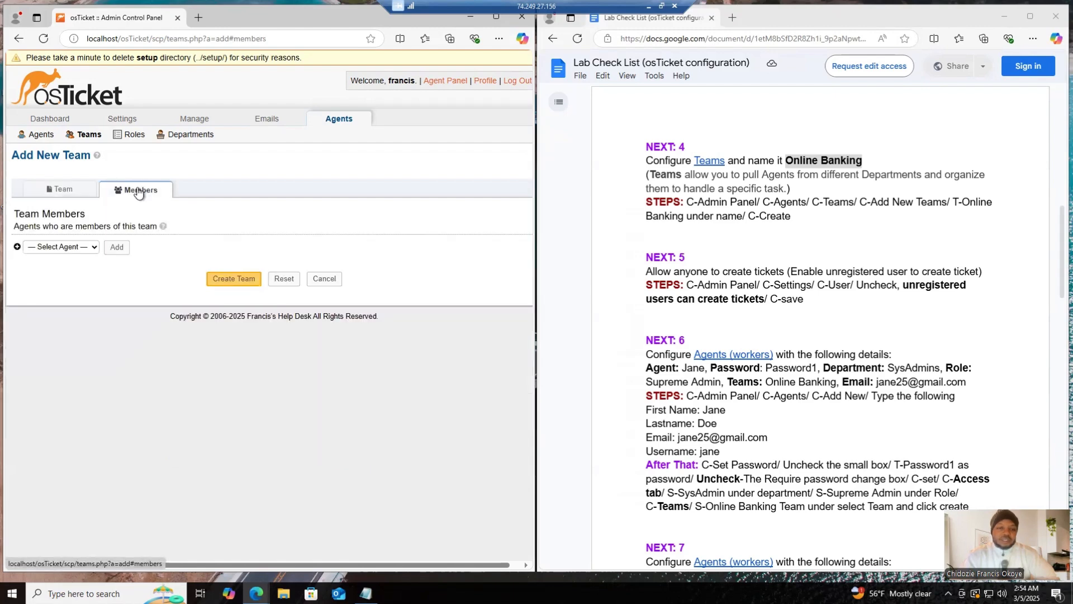
pyautogui.click(62, 249)
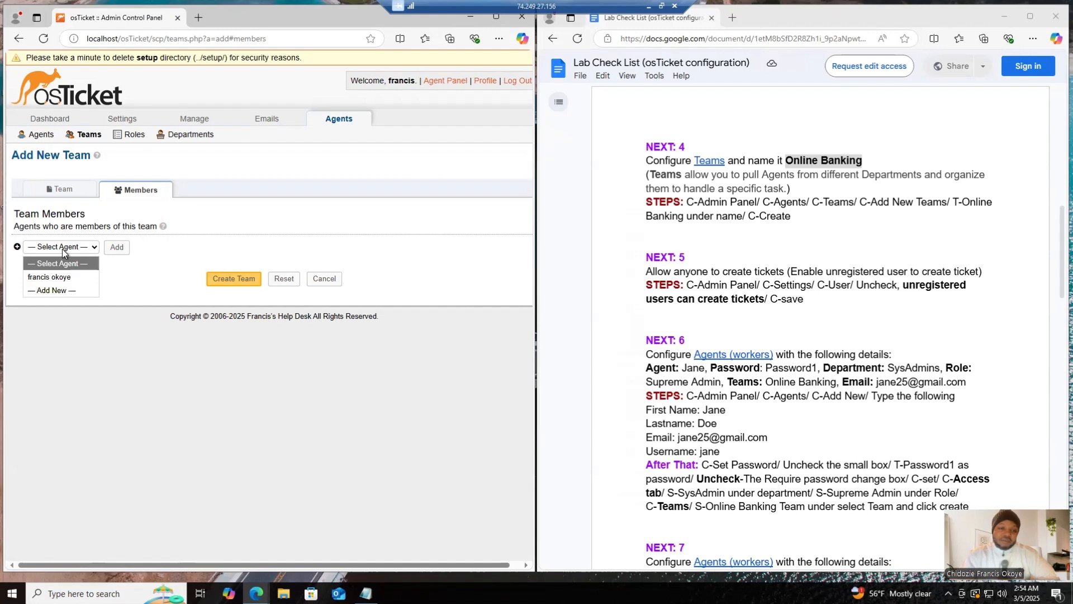
pyautogui.click(62, 249)
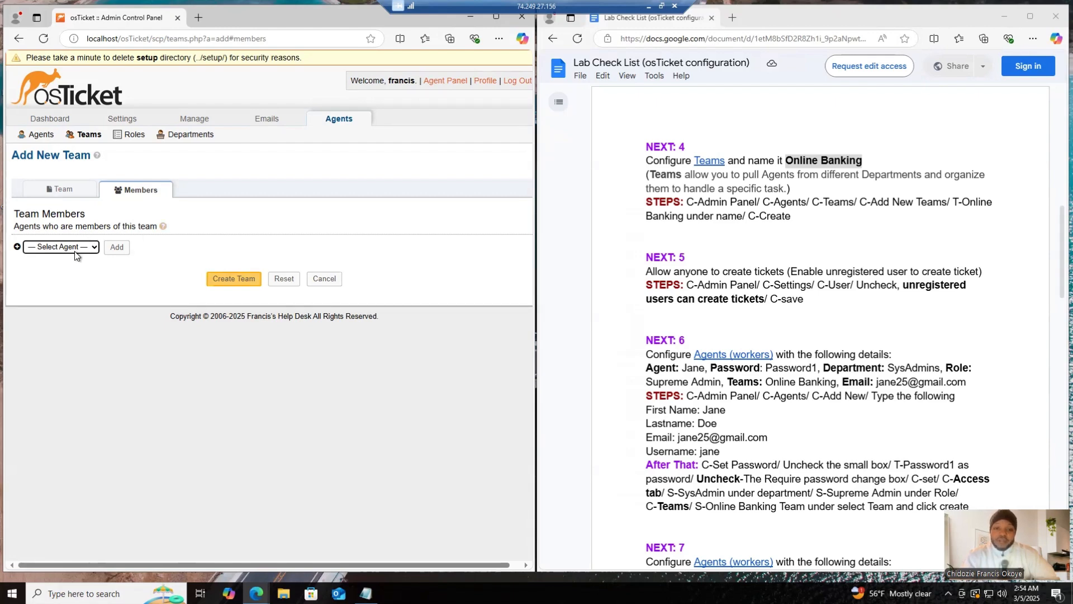
pyautogui.click(233, 282)
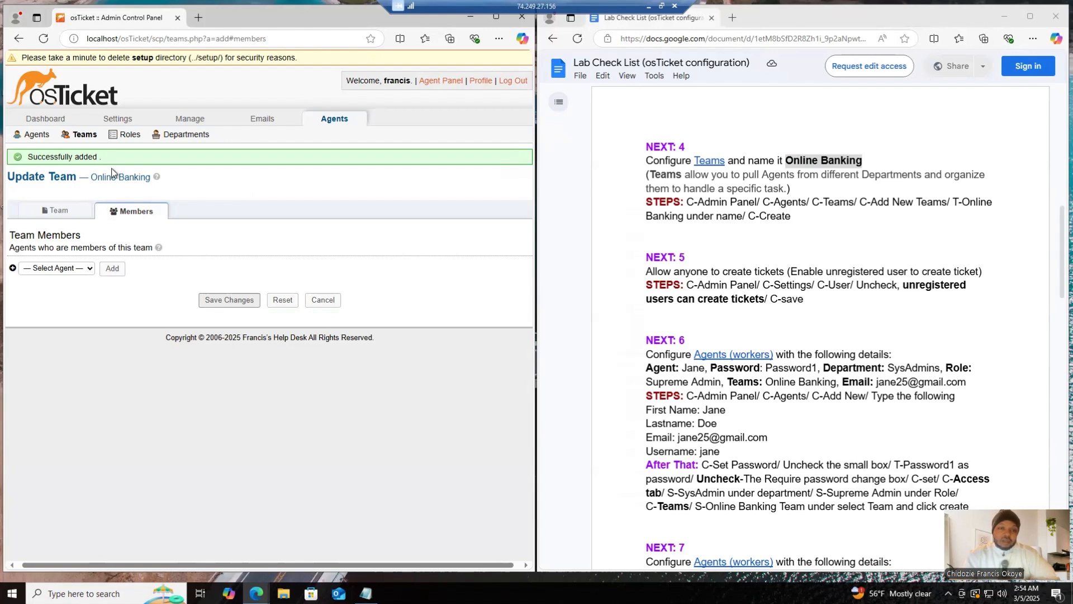
pyautogui.click(84, 140)
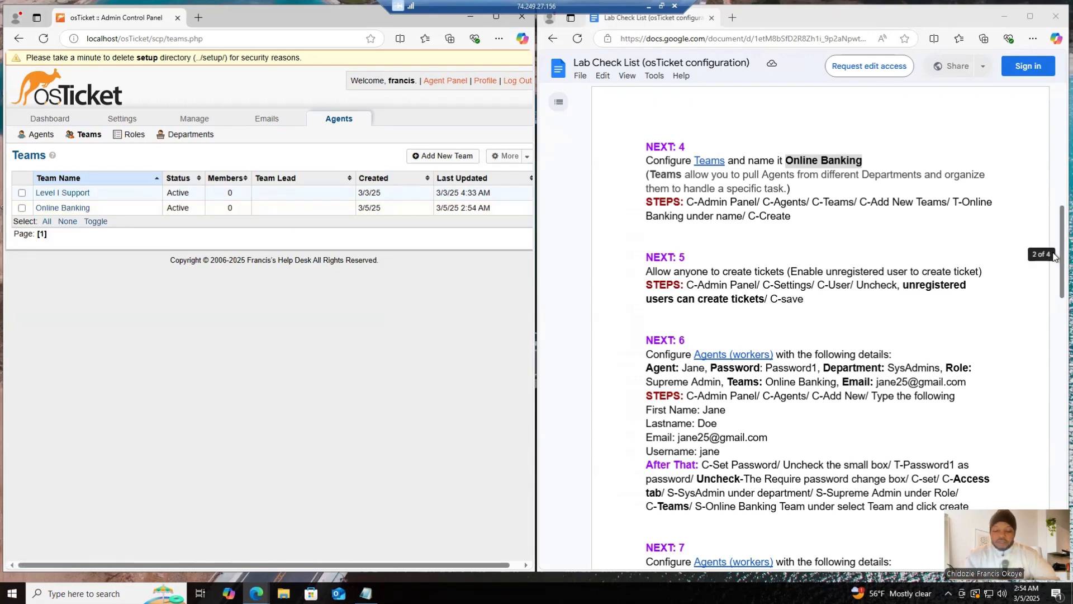
# In the user settings, keep the requirement for registration and login to create tickets unchecked and save the changes
pyautogui.moveTo(1053, 256); pyautogui.dragTo(1054, 287)
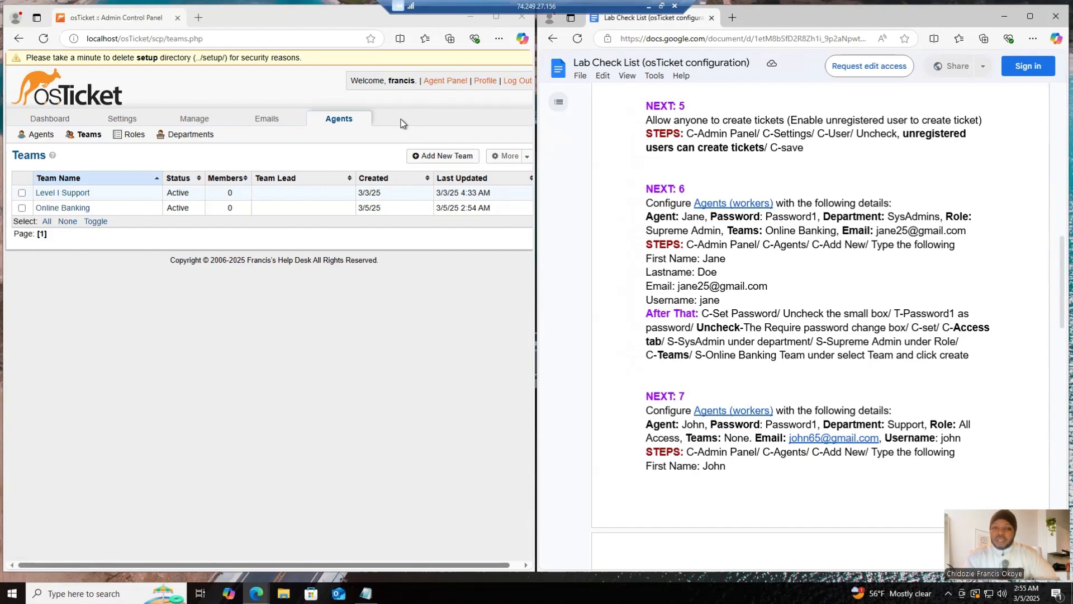
pyautogui.click(127, 119)
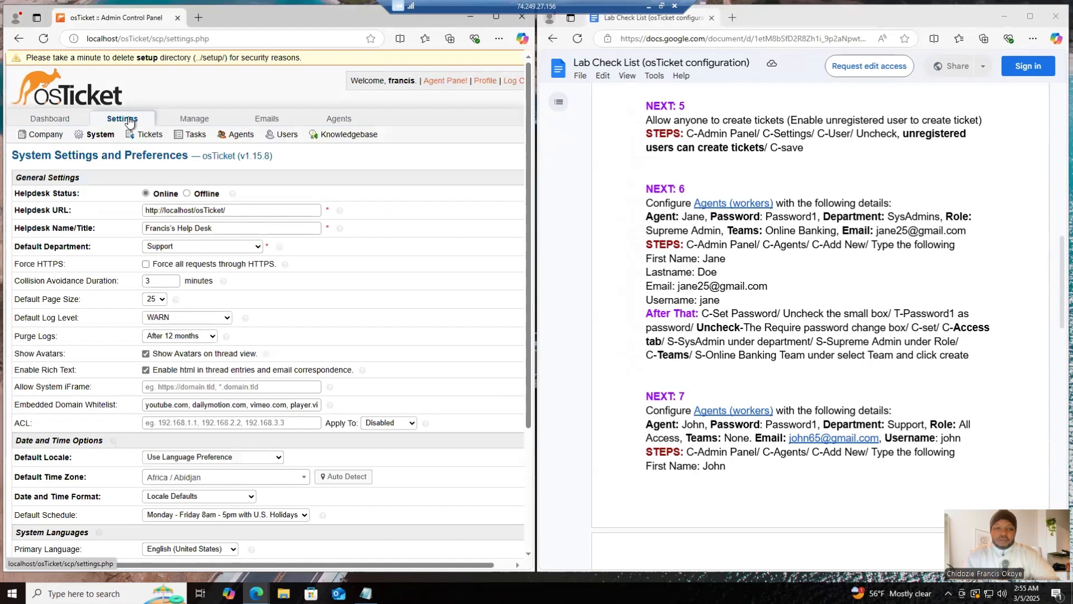
pyautogui.click(288, 134)
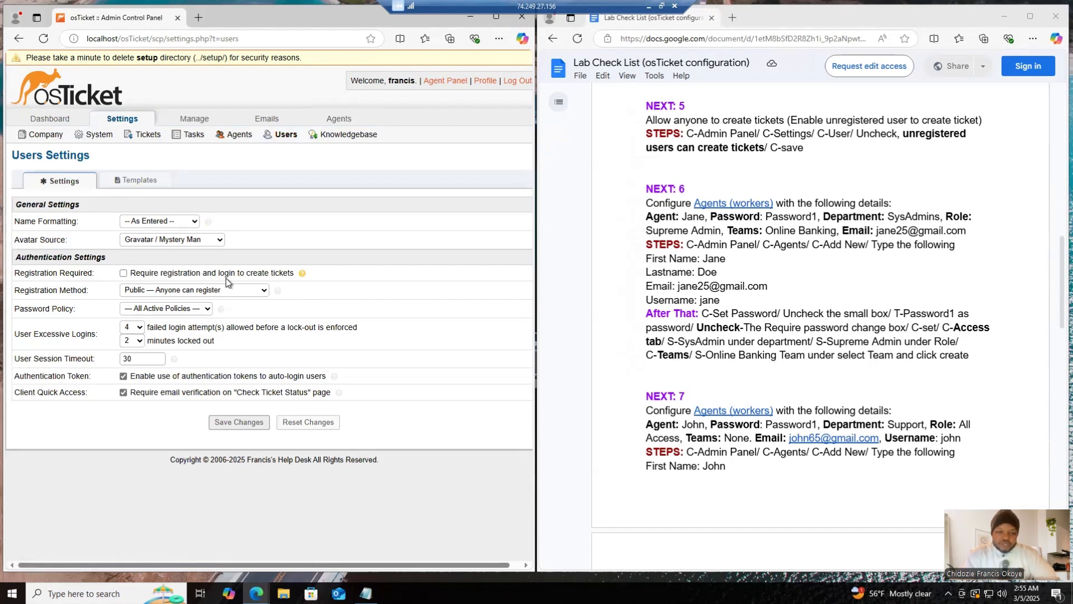
pyautogui.click(124, 274)
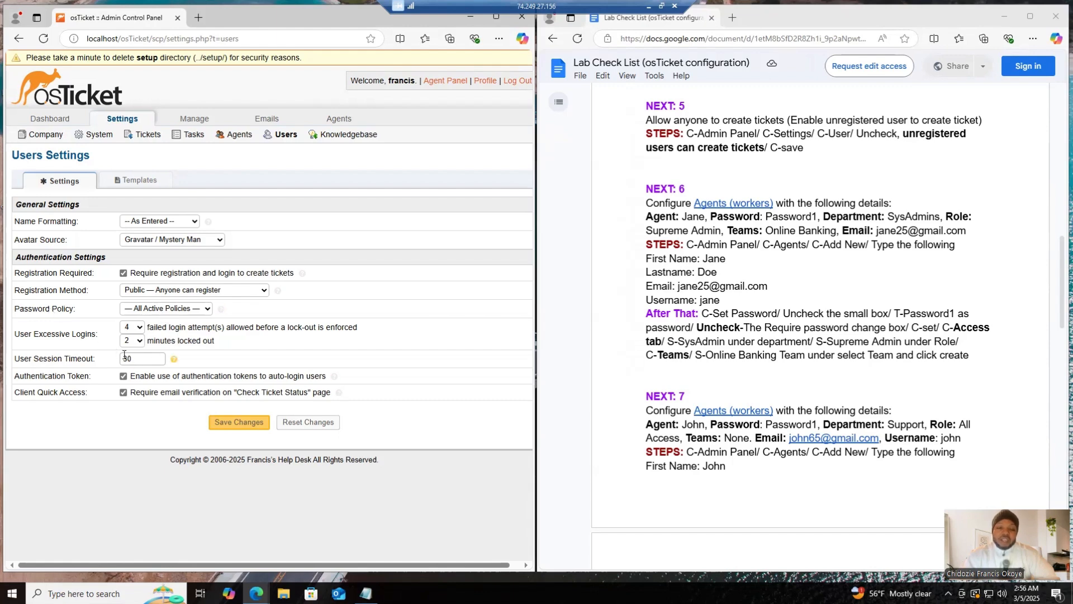
pyautogui.click(123, 274)
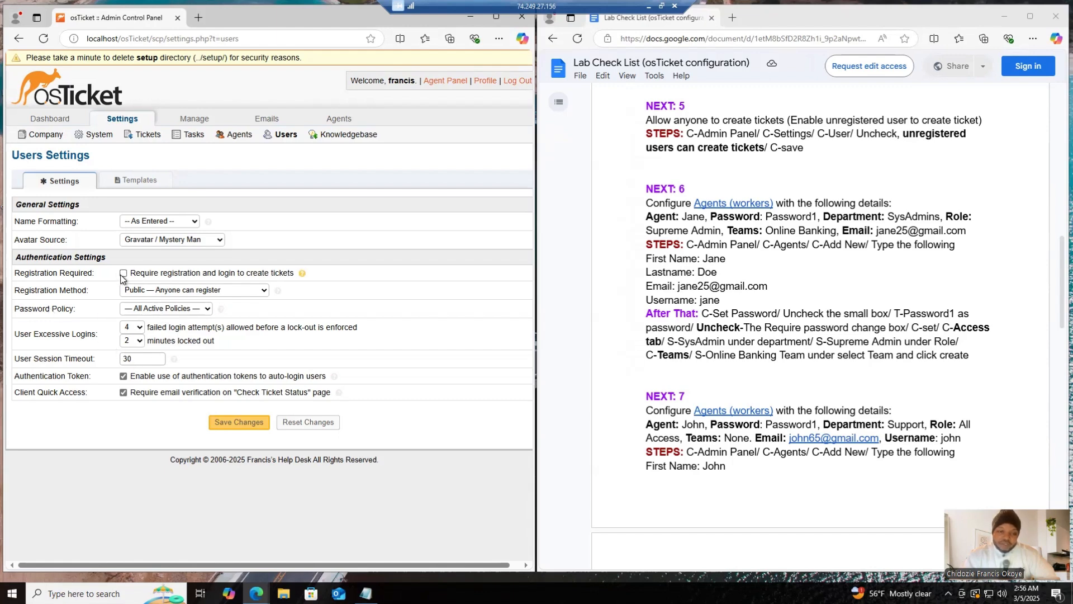
pyautogui.click(228, 427)
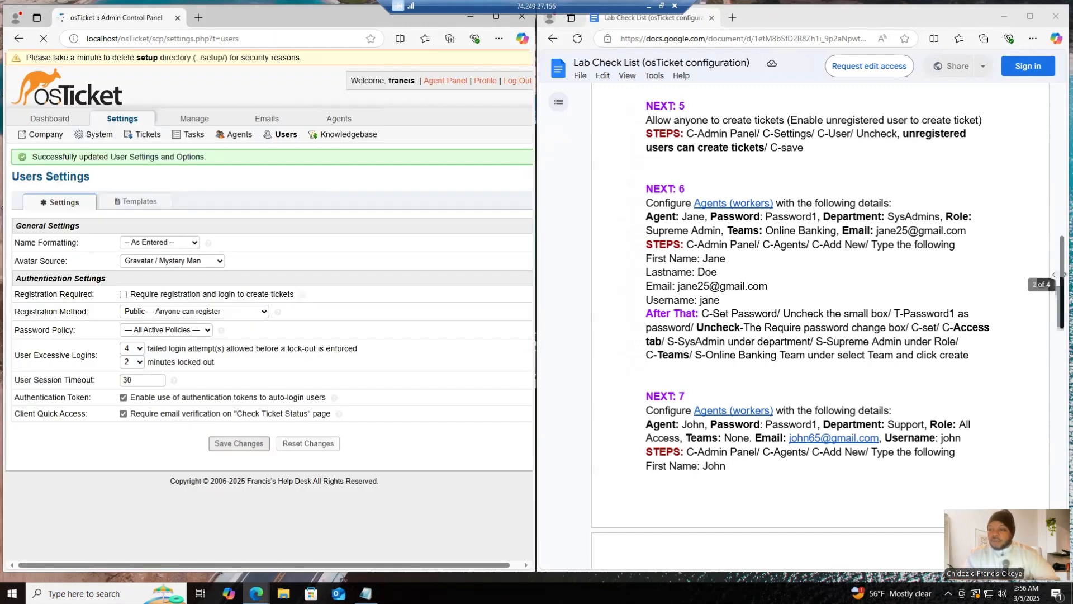
# Start adding a new agent and enter the first and last name given in item 6 of the checklist
pyautogui.moveTo(1054, 283); pyautogui.dragTo(1054, 297)
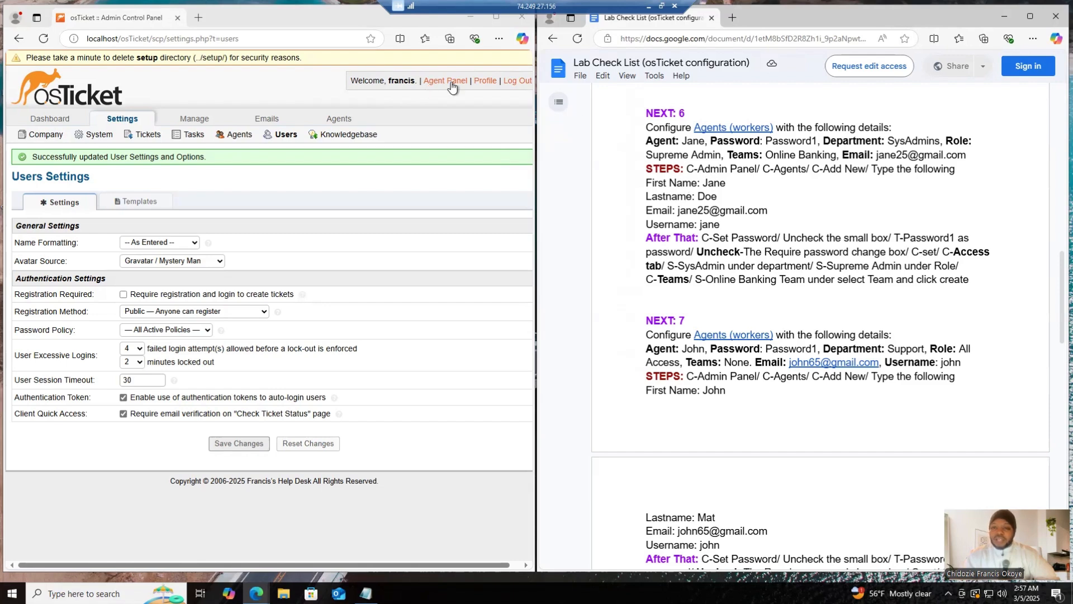
pyautogui.click(339, 121)
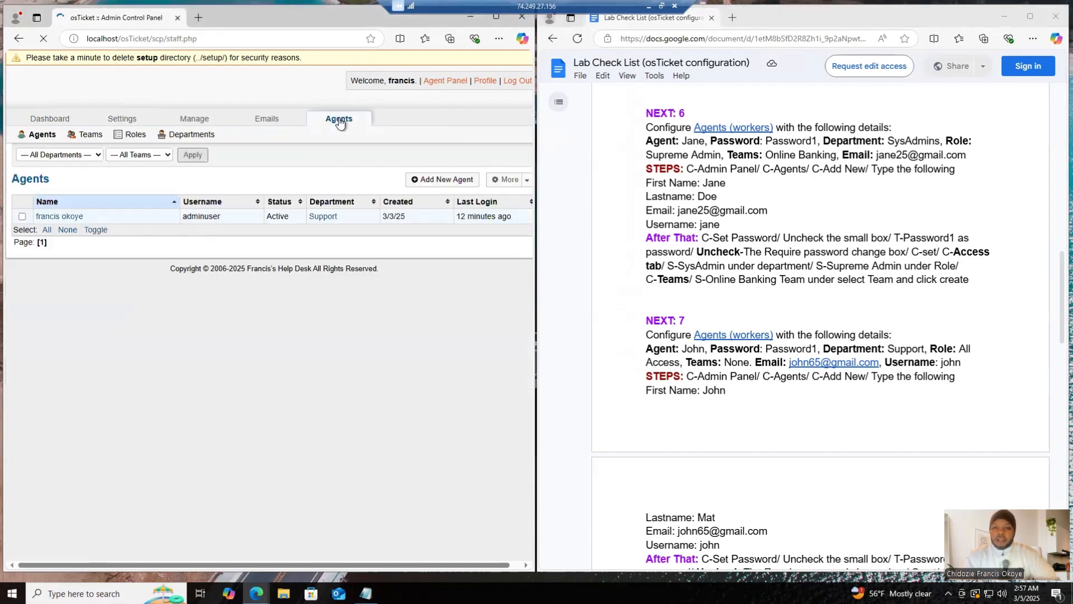
pyautogui.click(435, 180)
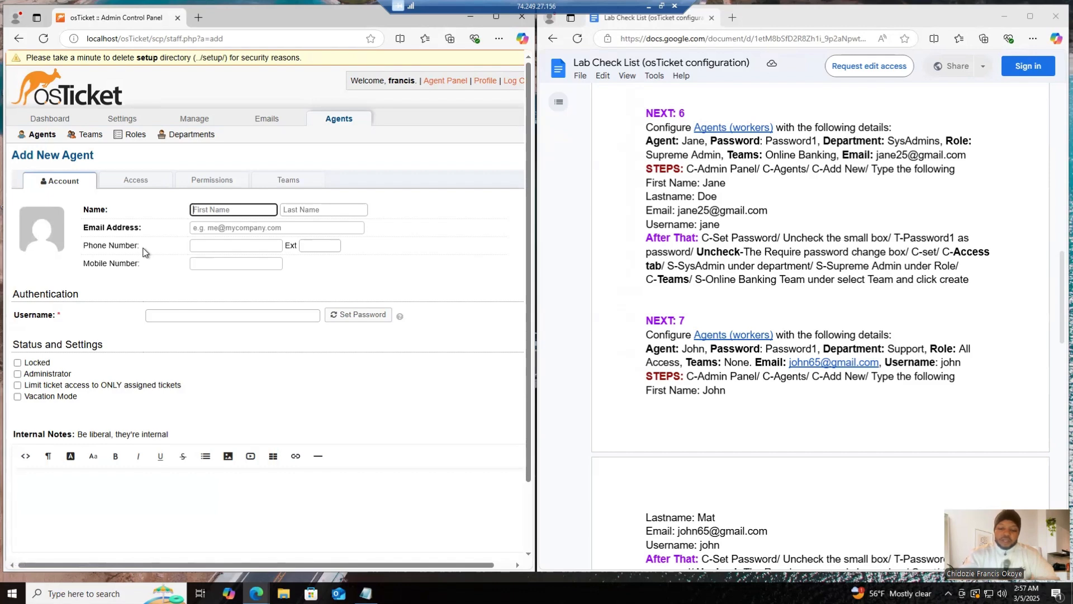
pyautogui.write('J')
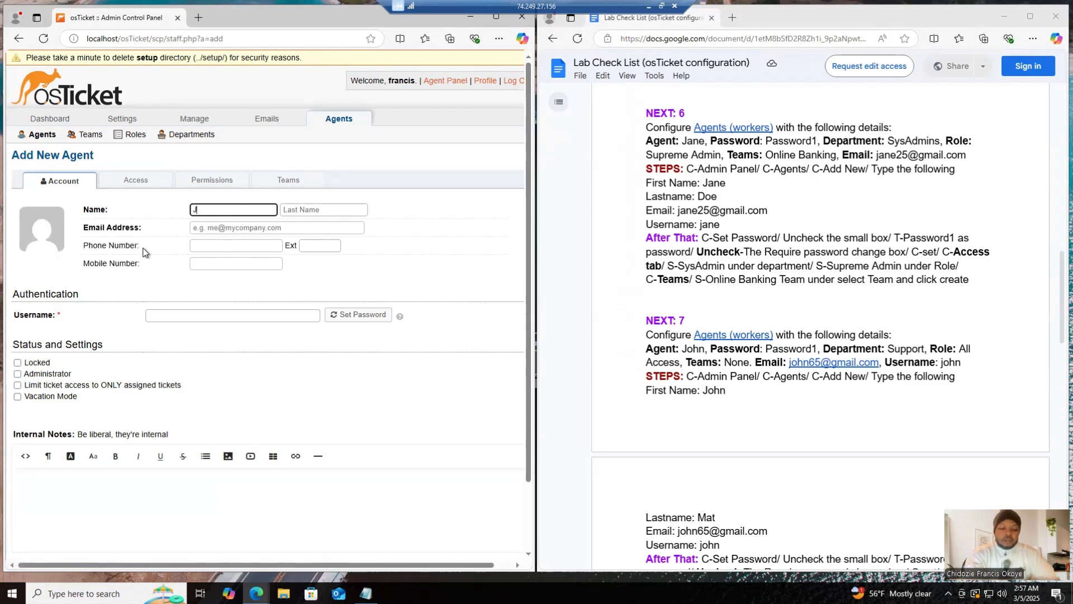
pyautogui.write('ane')
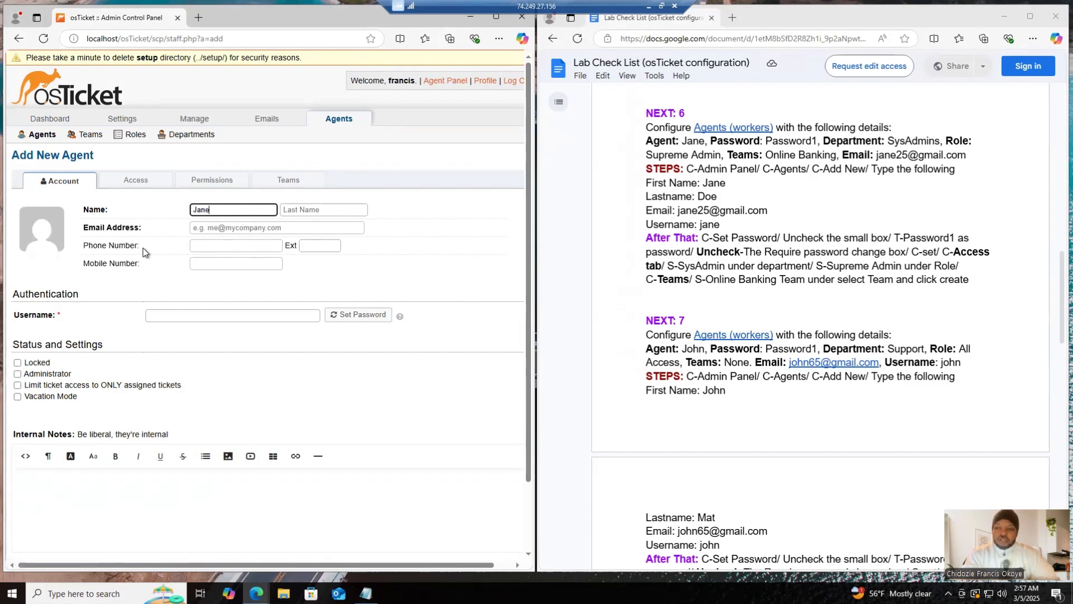
pyautogui.click(312, 212)
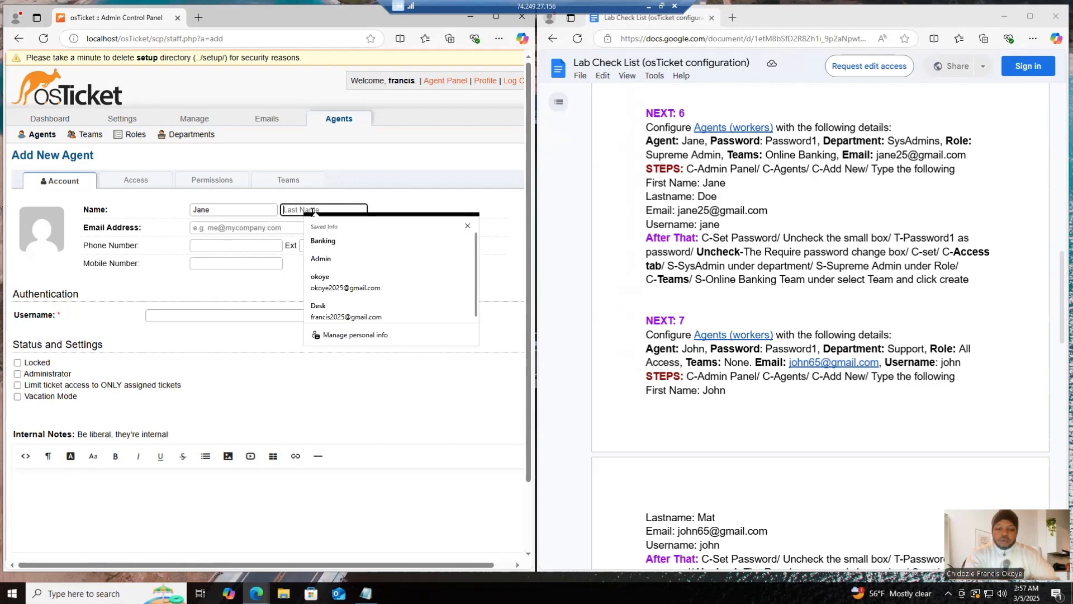
pyautogui.write('Do')
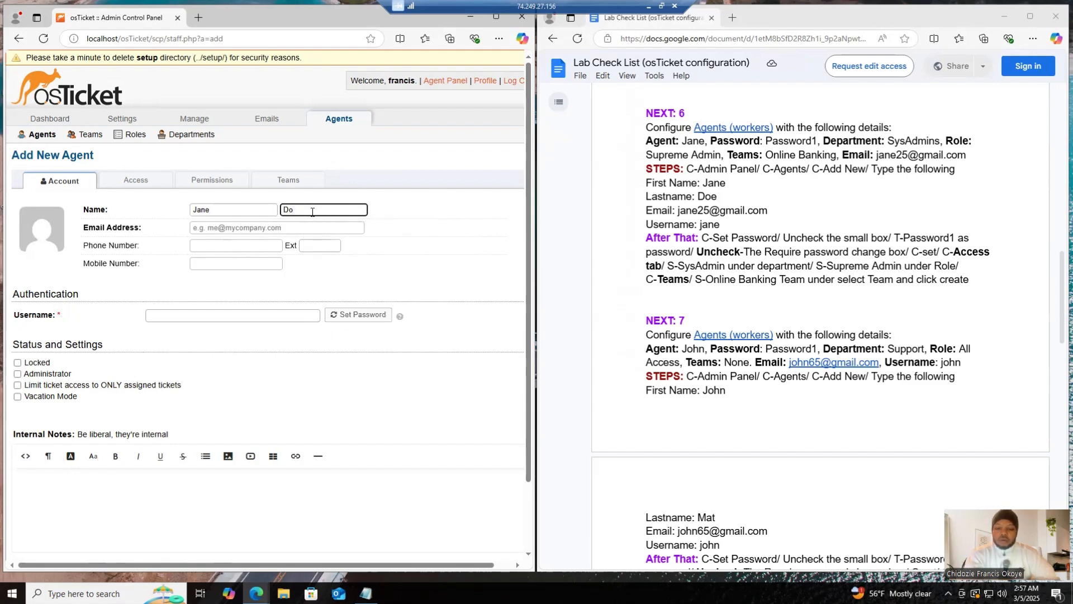
pyautogui.write('e')
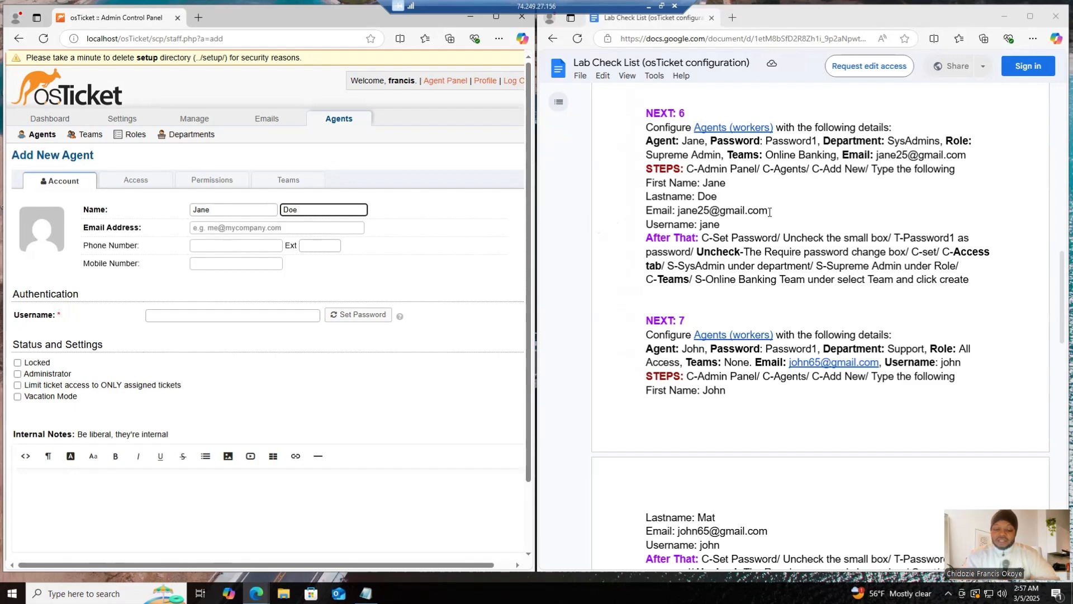
# Copy the agent's email address from item 6 of the checklist into the new agent's account, and enter the username
pyautogui.moveTo(769, 211); pyautogui.dragTo(679, 215)
pyautogui.click(678, 216)
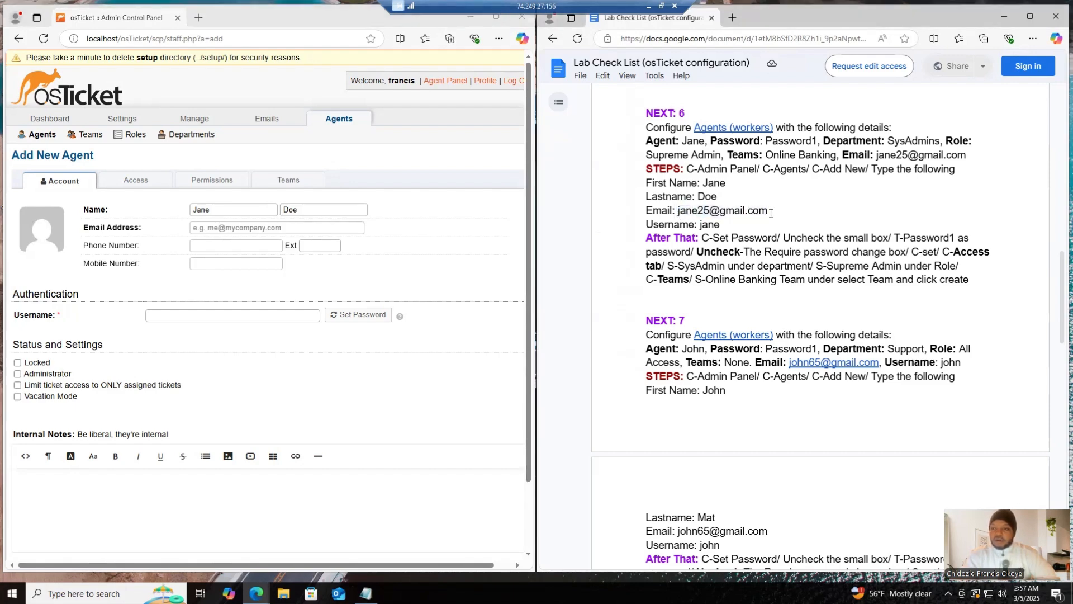
pyautogui.moveTo(769, 212); pyautogui.dragTo(679, 211)
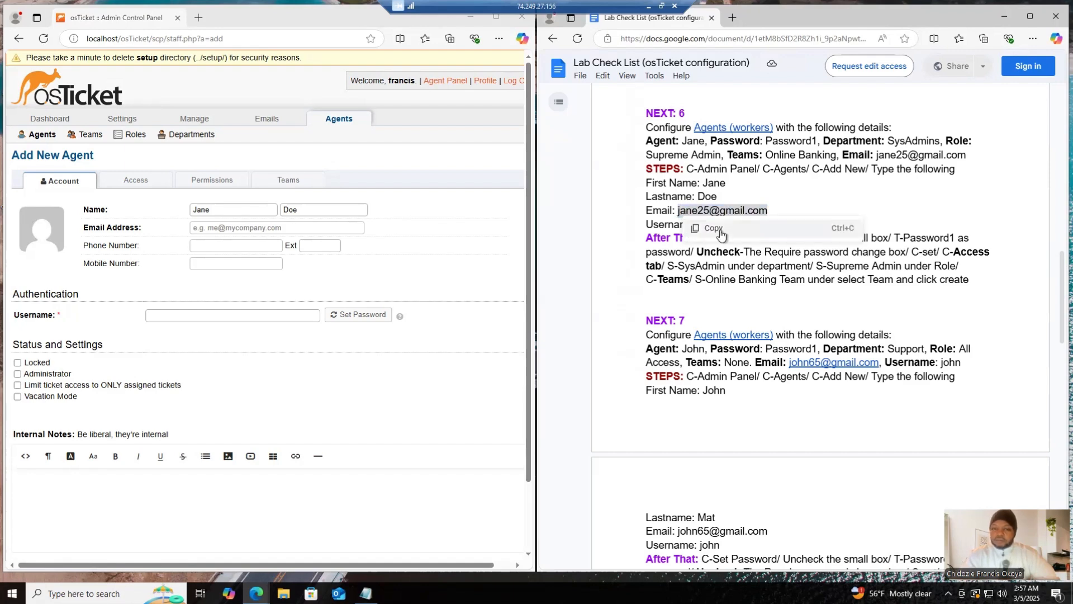
pyautogui.click(720, 230)
pyautogui.click(291, 229)
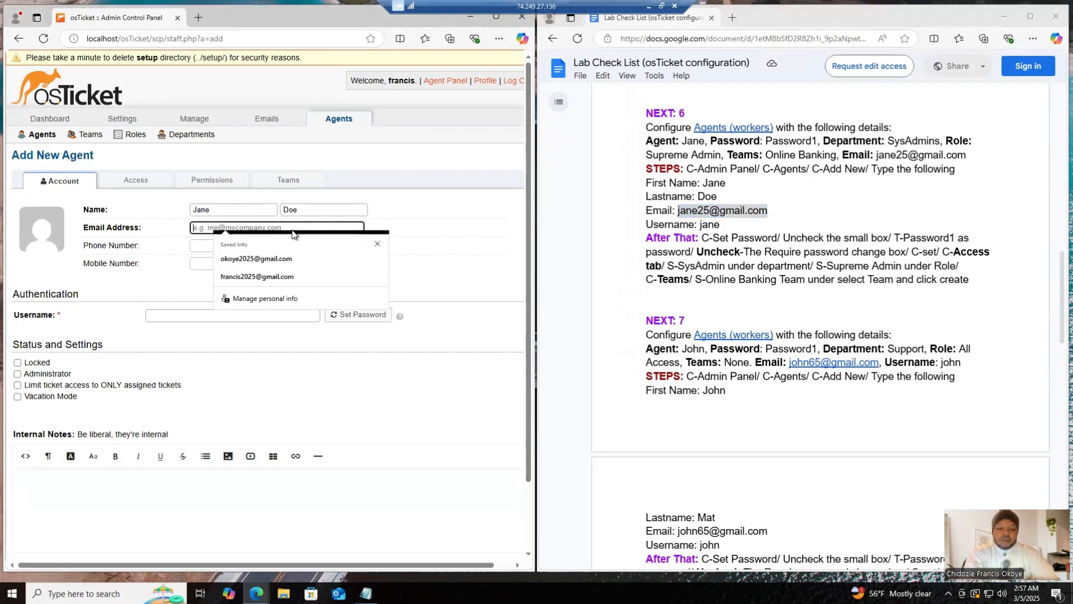
pyautogui.hotkey('ctrl', 'v')
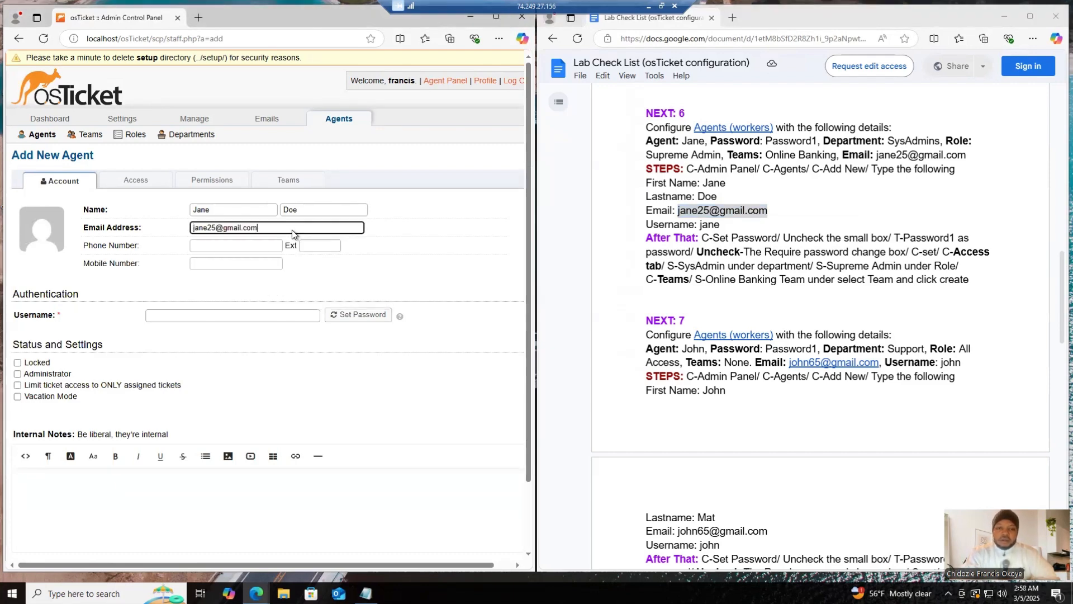
pyautogui.click(340, 277)
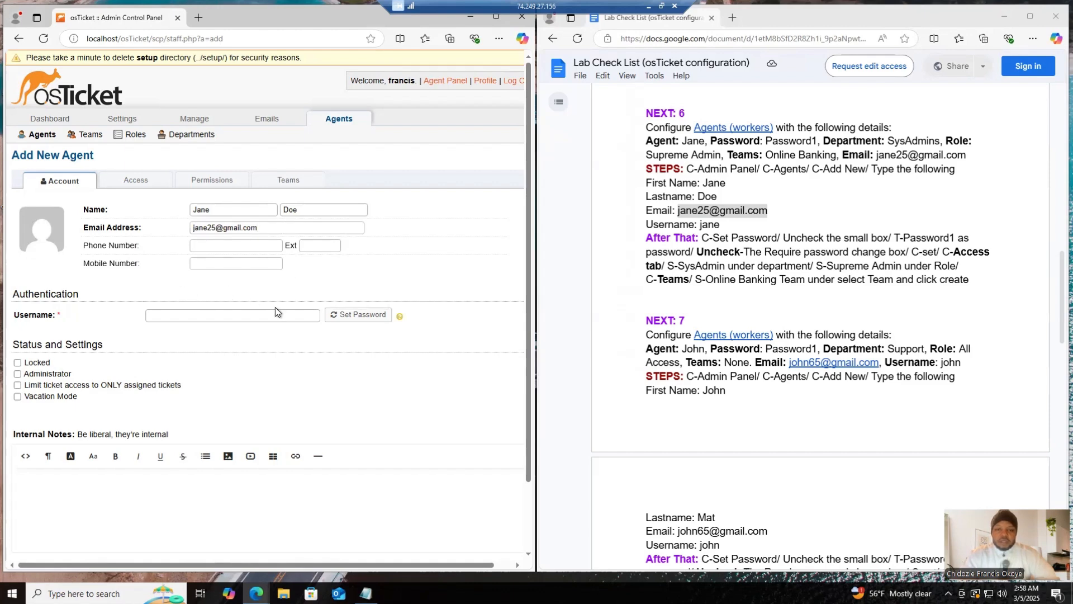
pyautogui.click(263, 315)
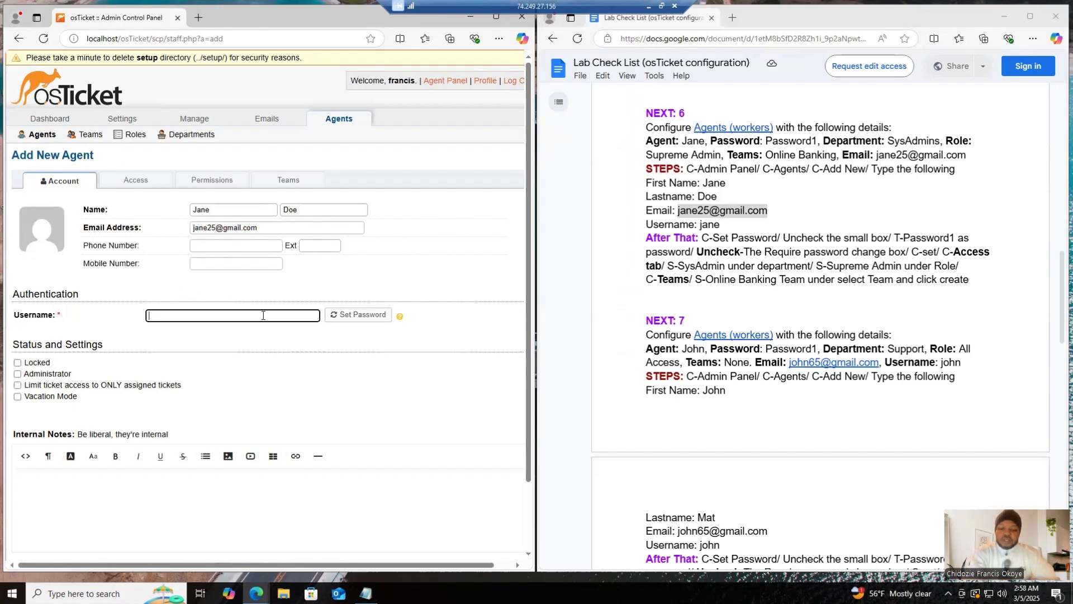
pyautogui.write('Jane')
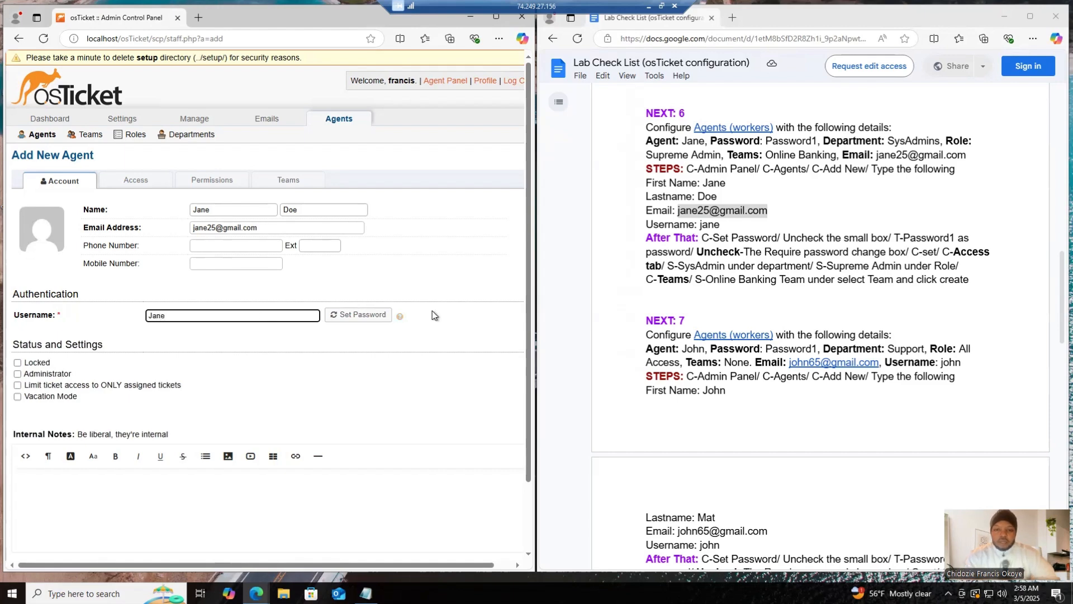
# Open the password settings for the new agent and copy the agent's password from item 6 of the checklist
pyautogui.click(364, 318)
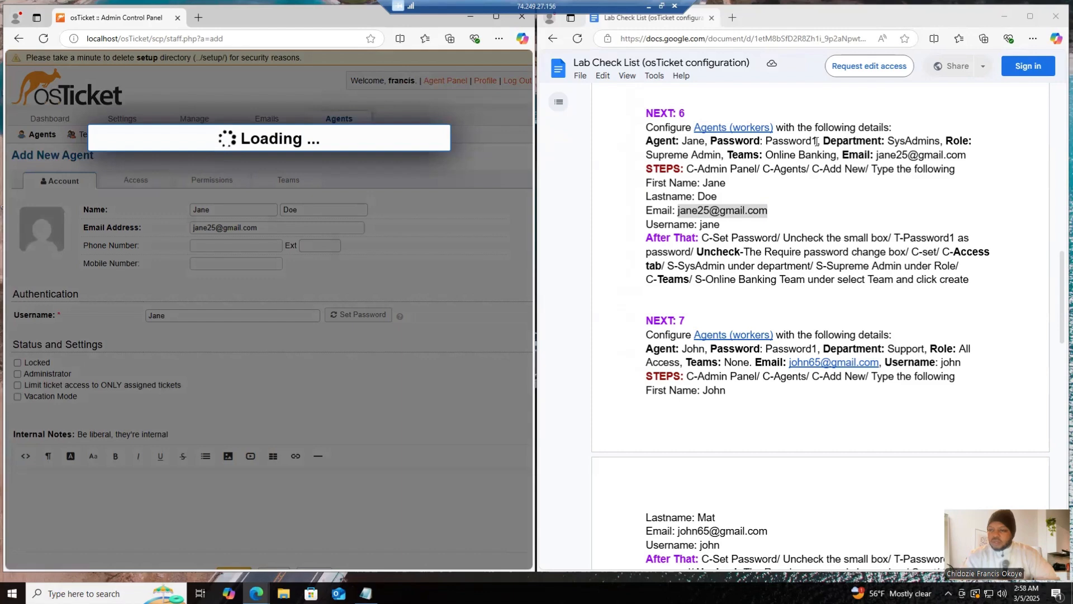
pyautogui.moveTo(817, 141); pyautogui.dragTo(769, 145)
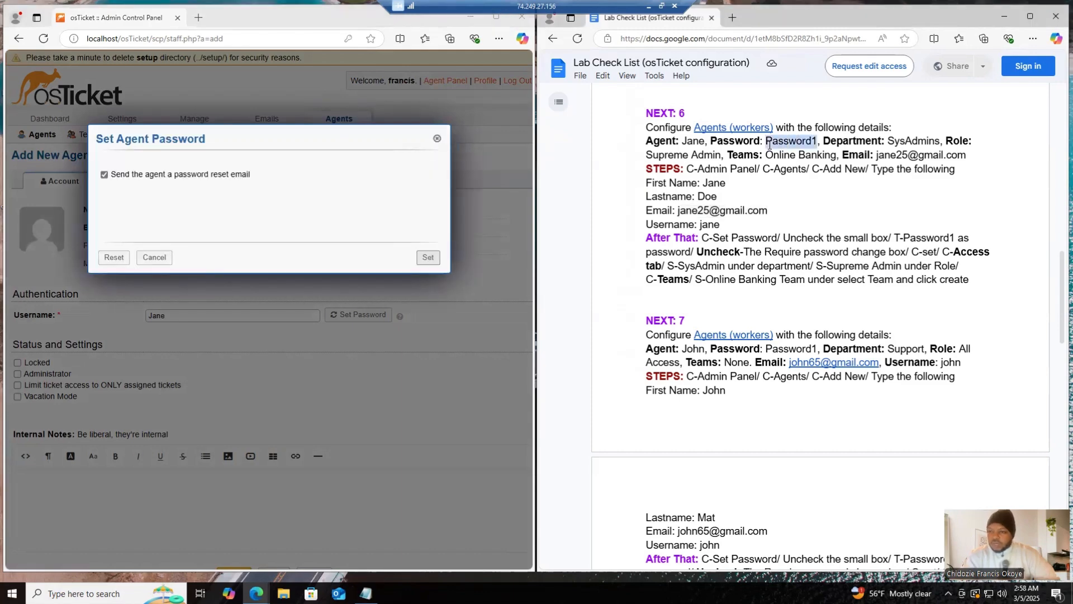
pyautogui.rightClick(776, 144)
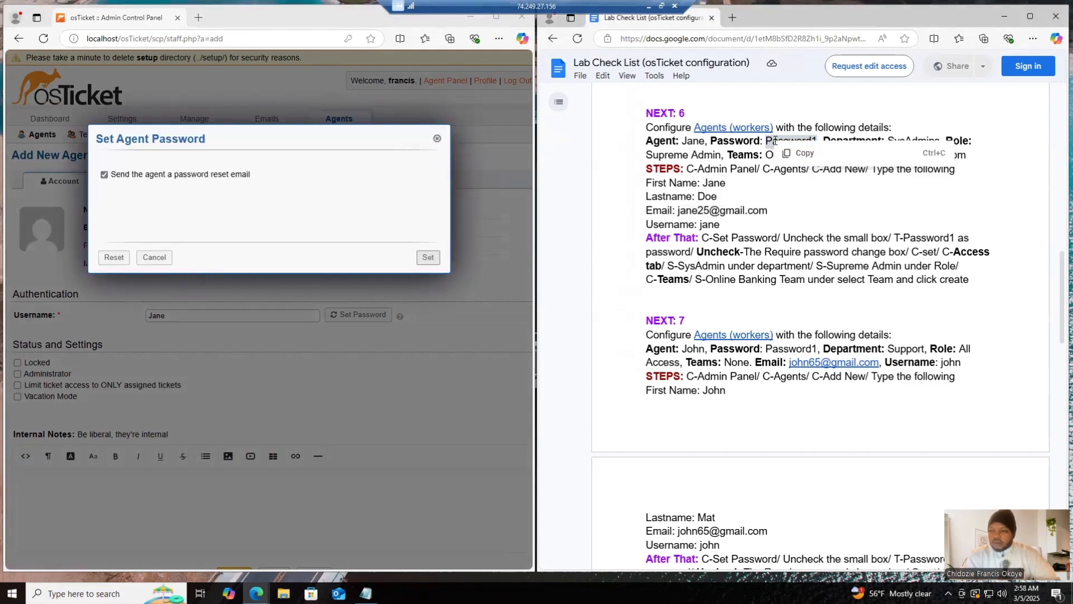
pyautogui.click(806, 153)
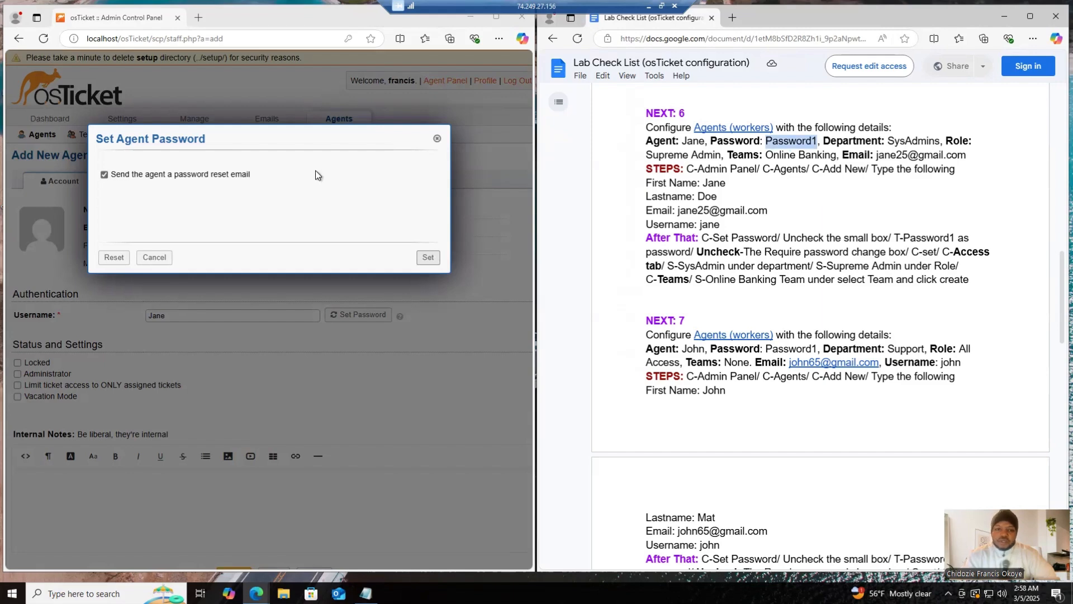
# Turn off sending the agent a password reset email so that a password can be entered directly
pyautogui.click(104, 175)
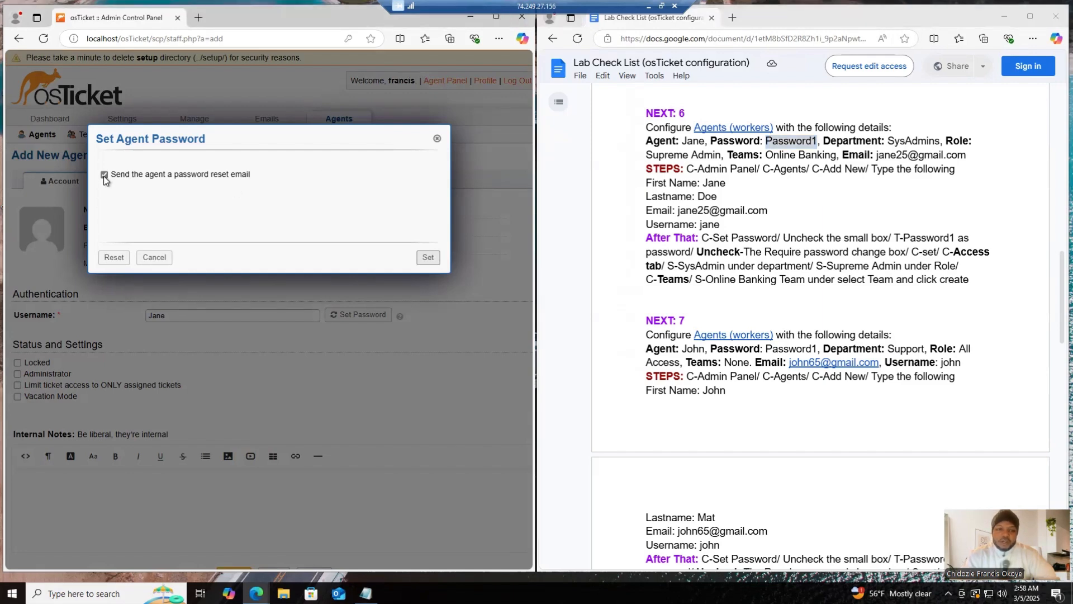
pyautogui.click(128, 208)
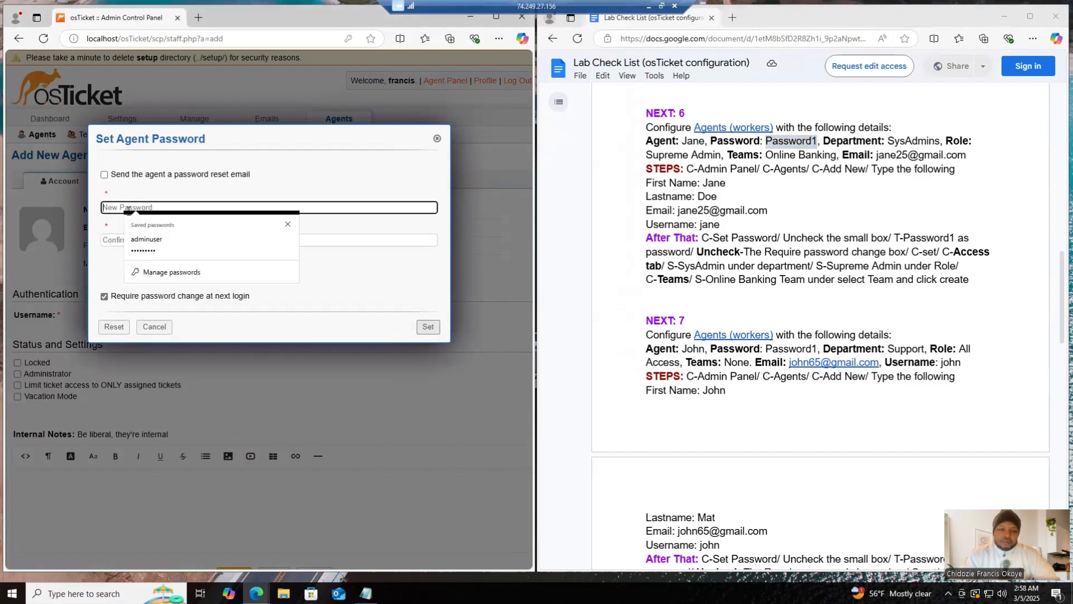
pyautogui.click(104, 175)
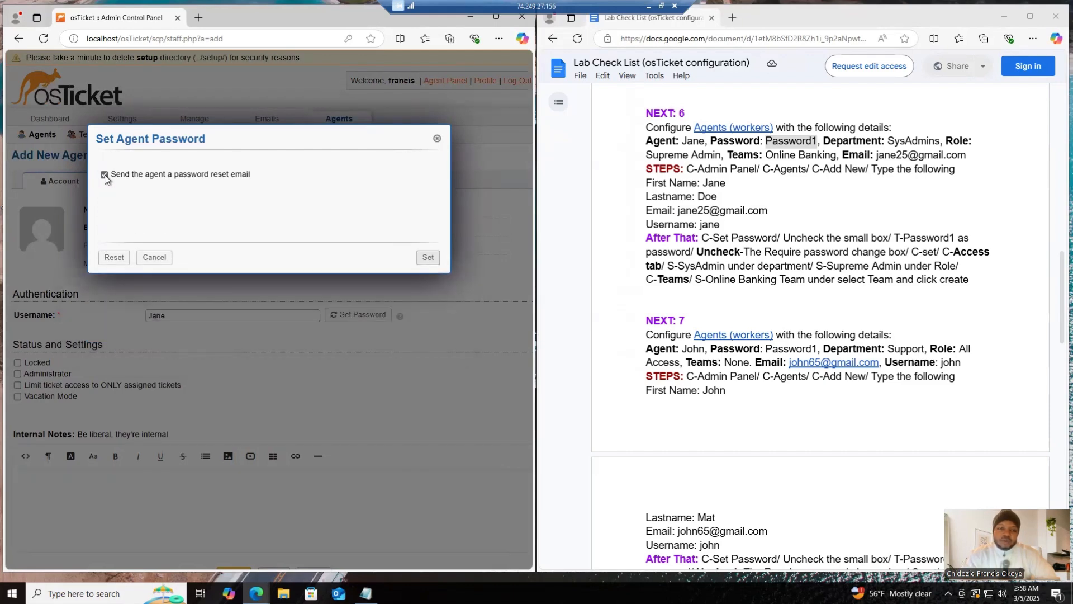
pyautogui.click(105, 175)
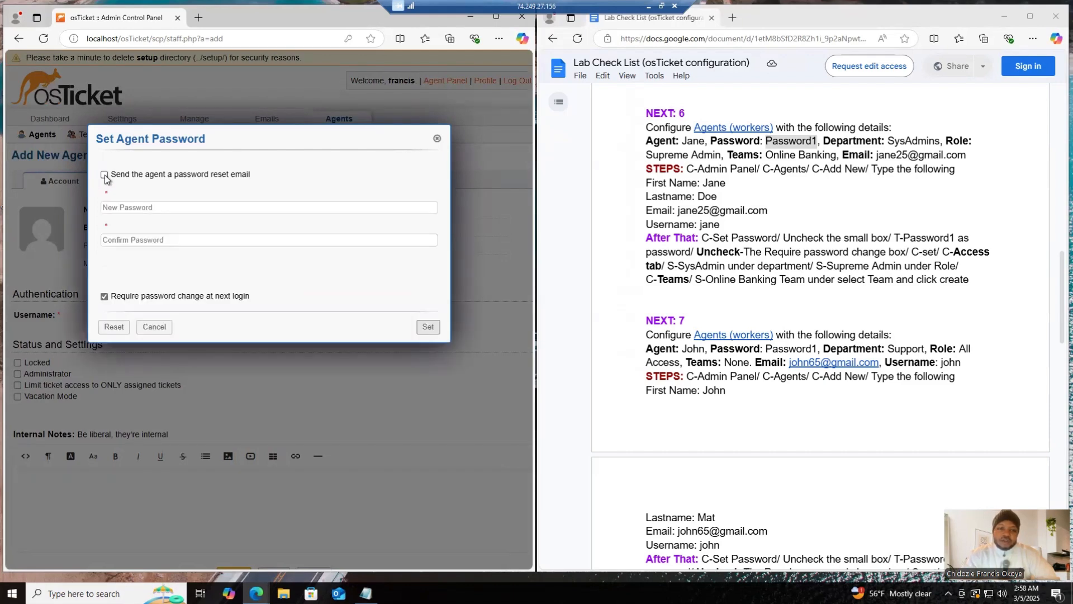
# Enter and confirm the agent's password, turn off the required password change at next login, and set the password
pyautogui.click(130, 208)
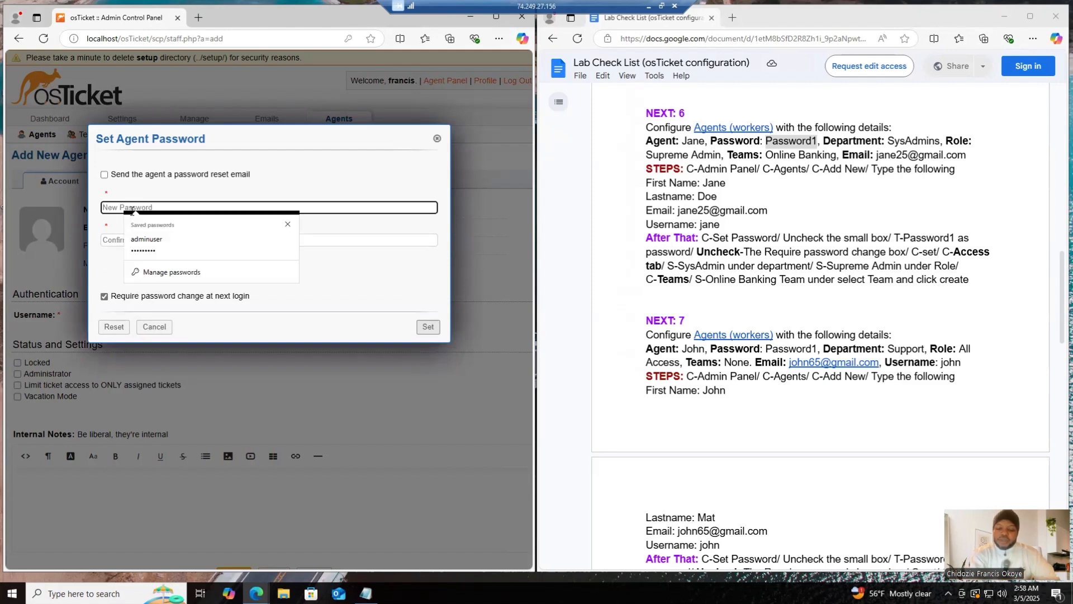
pyautogui.hotkey('ctrl', 'v')
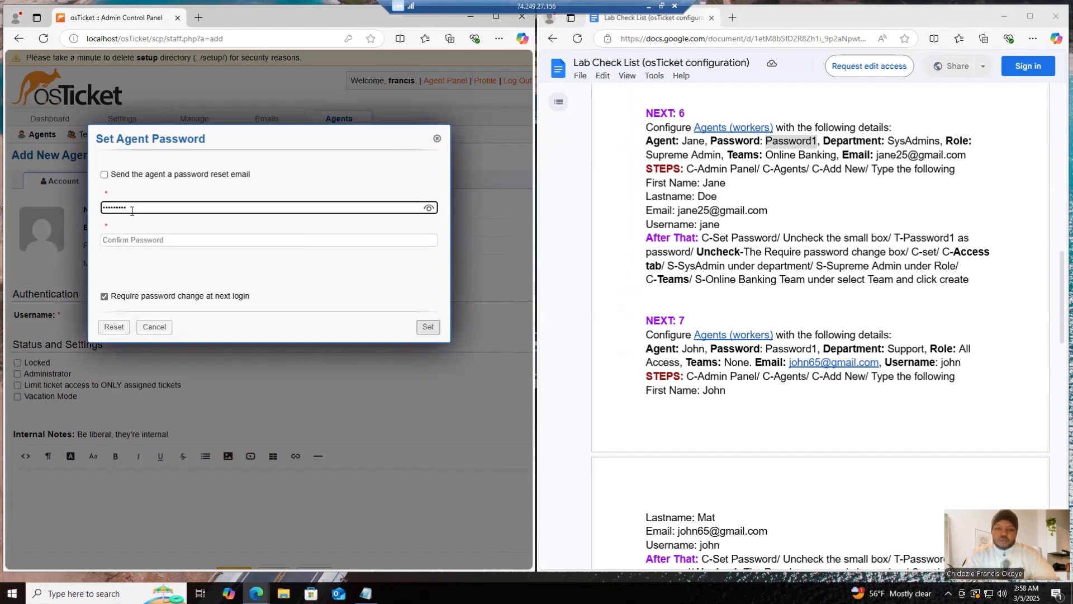
pyautogui.click(429, 211)
pyautogui.click(261, 241)
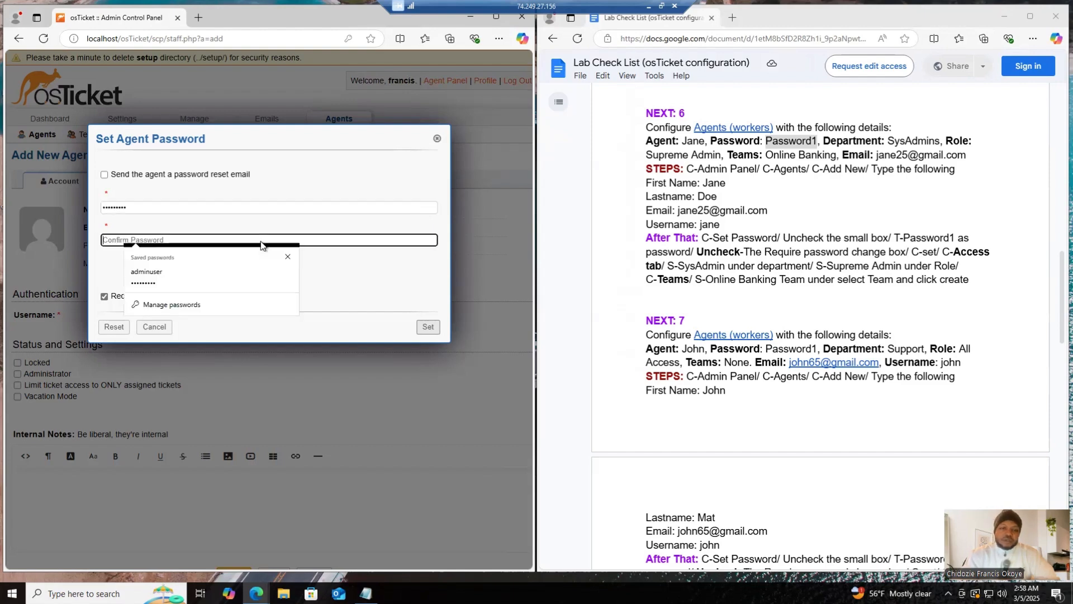
pyautogui.hotkey('ctrl', 'v')
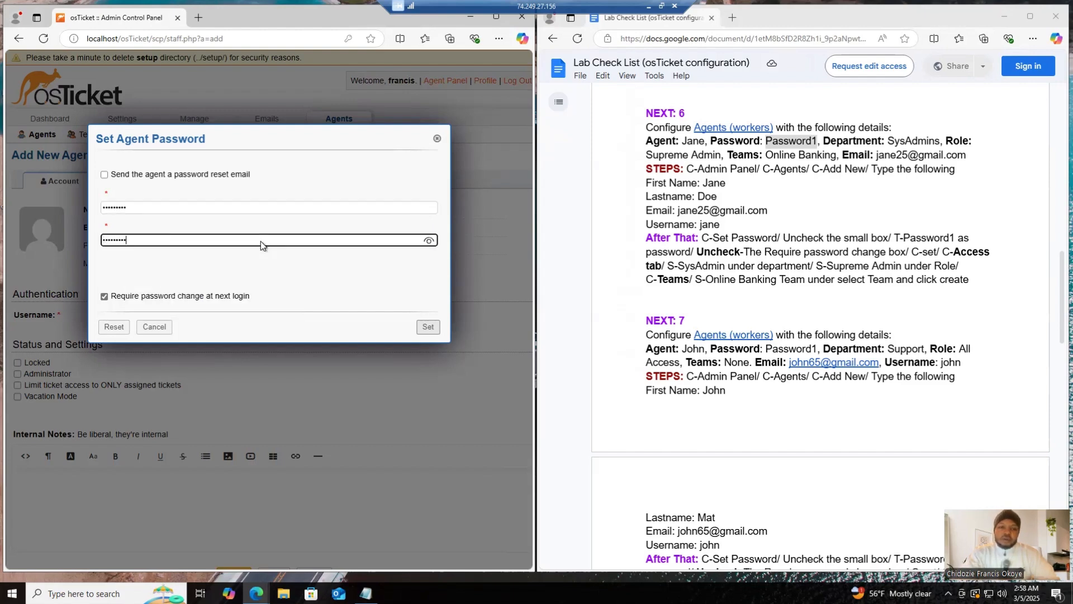
pyautogui.click(104, 297)
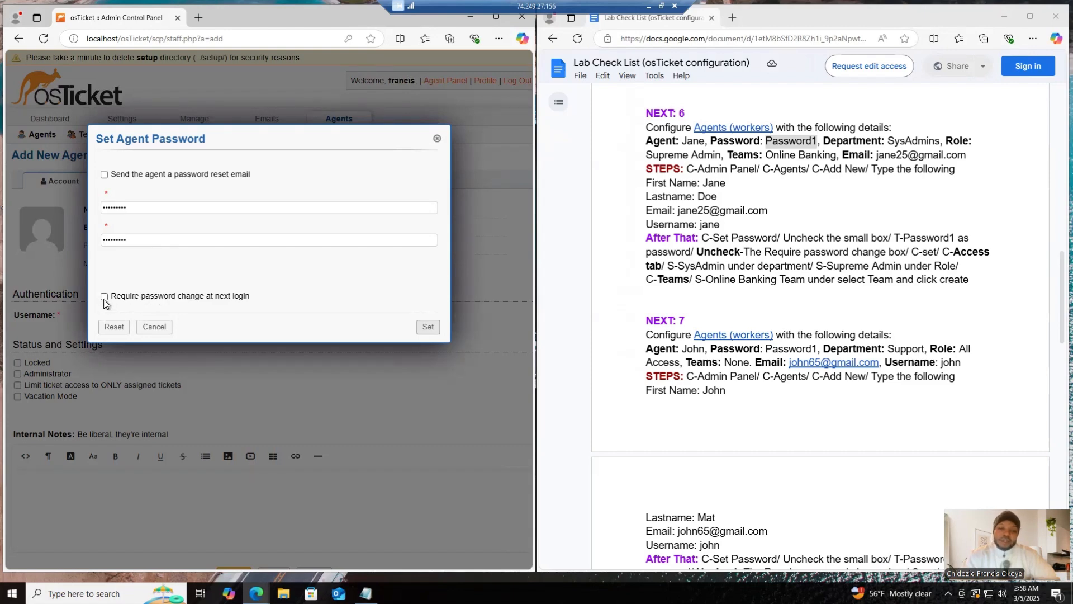
pyautogui.click(428, 327)
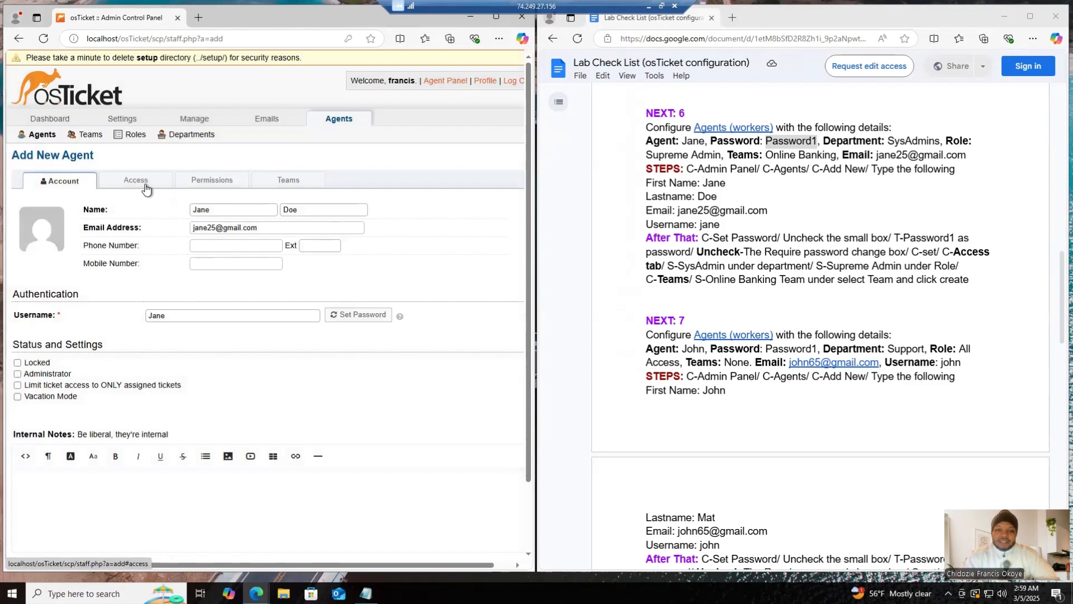
# In the new agent's access settings, set the primary department to SysAdmins and the role to Supreme Admin
pyautogui.click(146, 188)
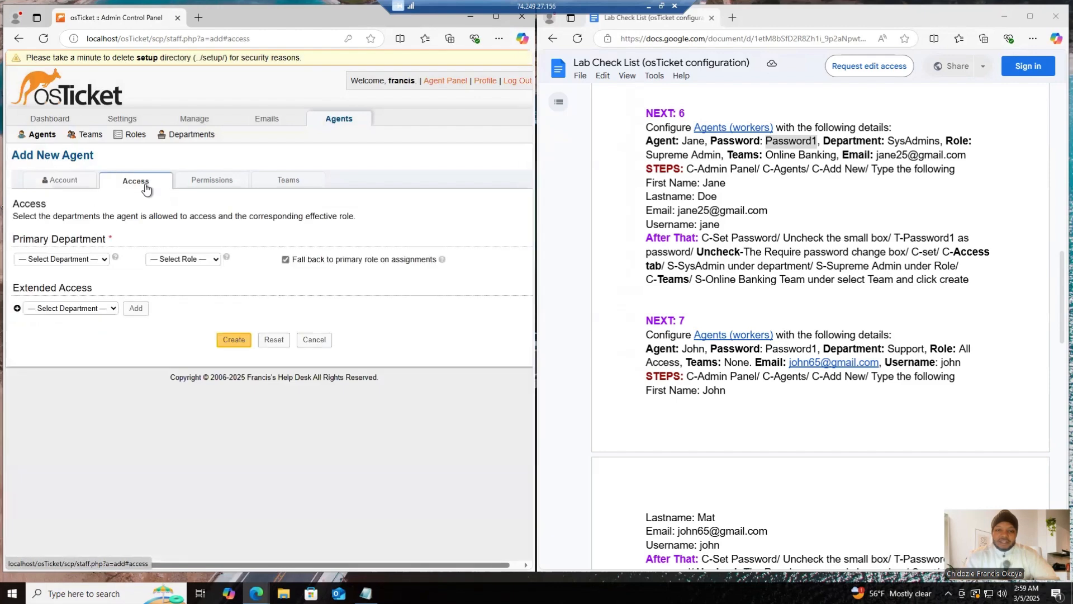
pyautogui.click(77, 260)
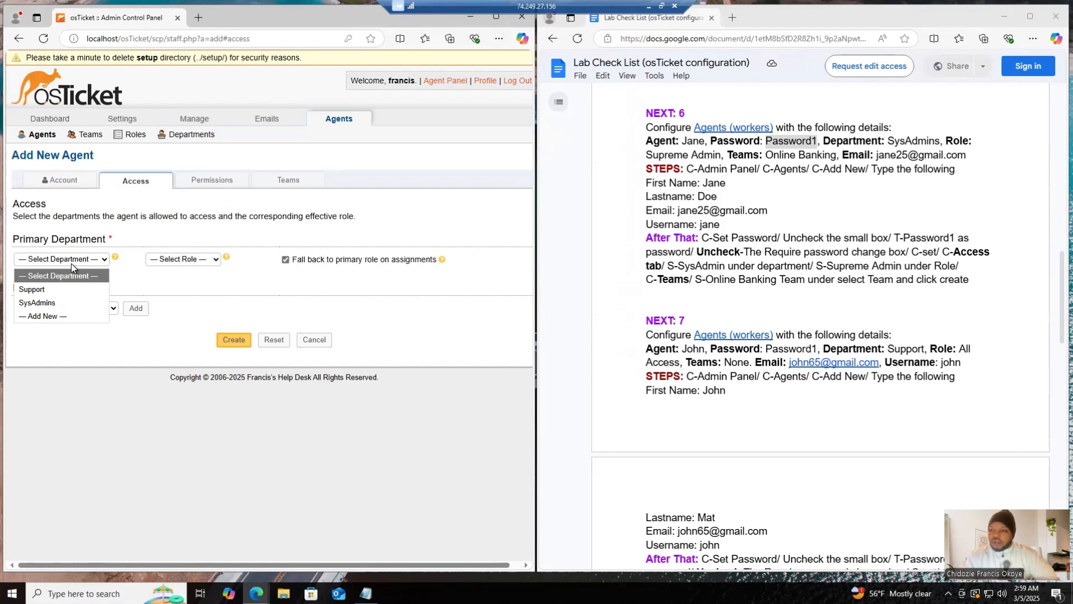
pyautogui.click(62, 302)
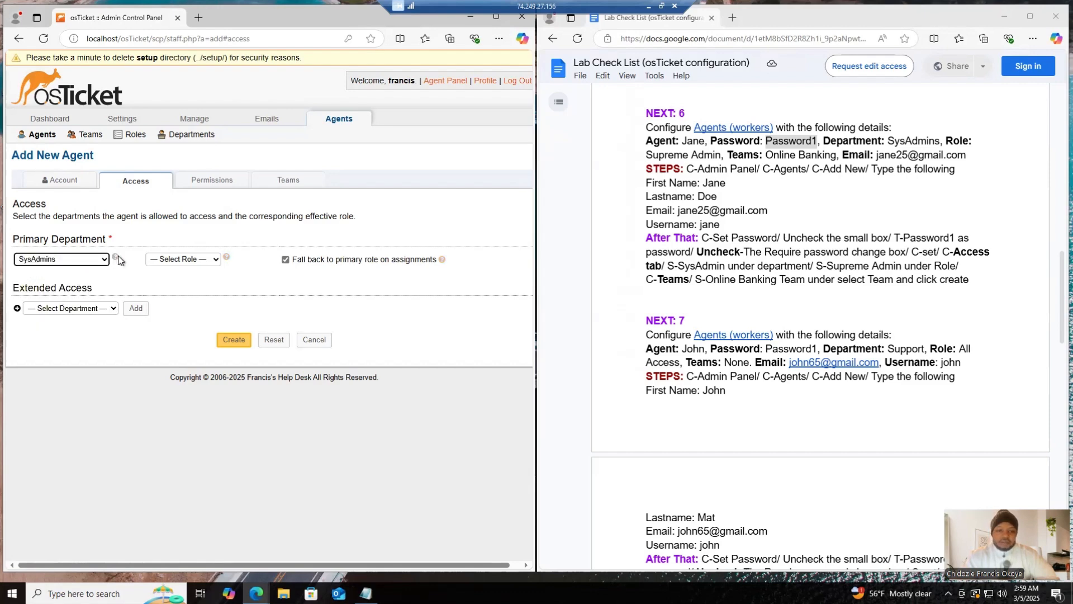
pyautogui.click(181, 260)
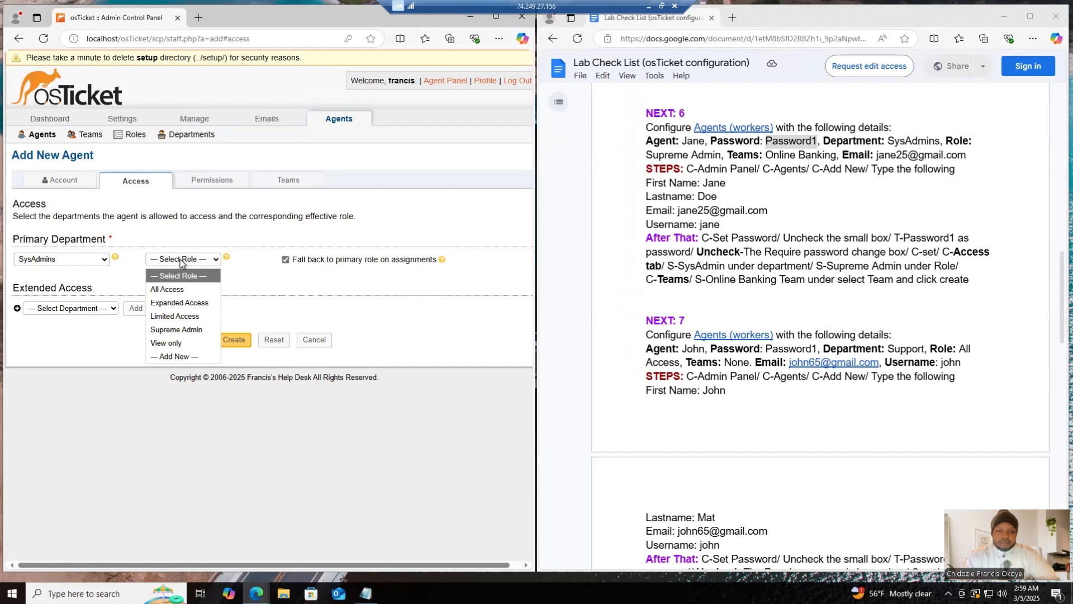
pyautogui.click(175, 331)
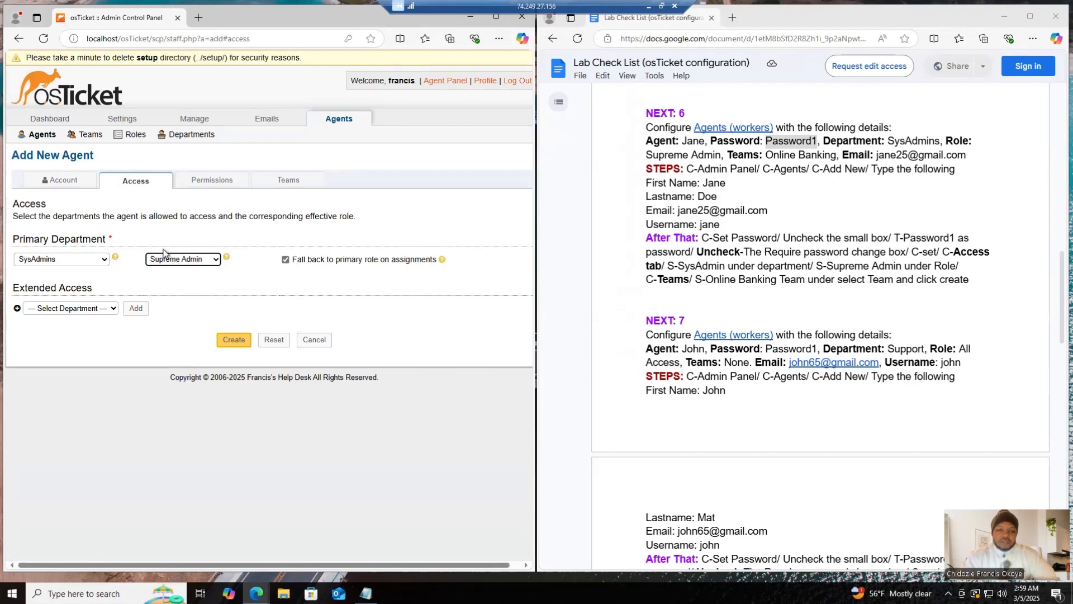
# Select the Online Banking team in the new agent's team assignments and create the agent
pyautogui.click(218, 185)
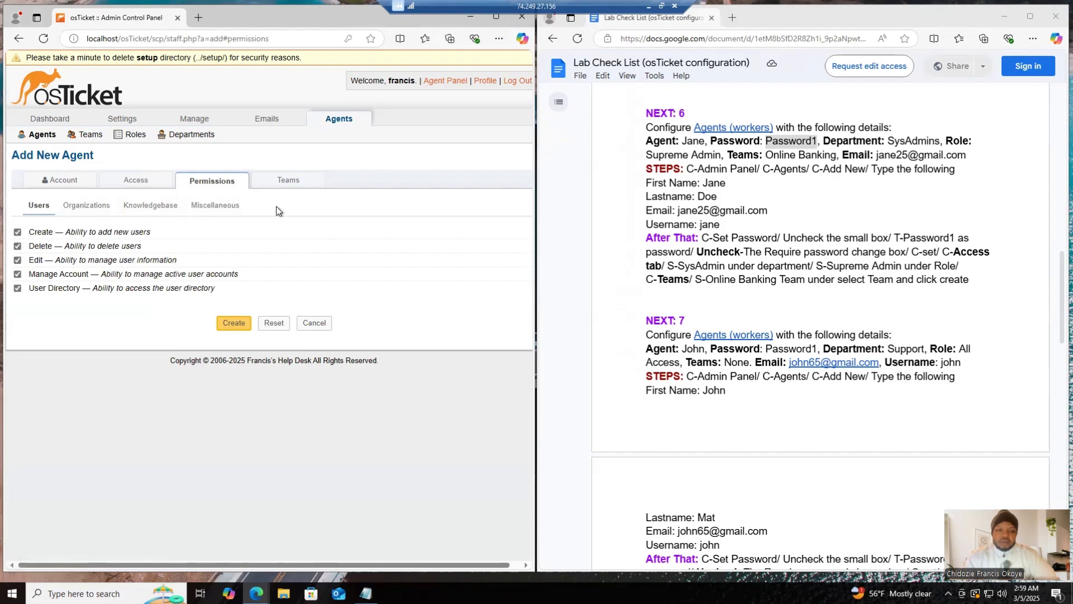
pyautogui.click(293, 184)
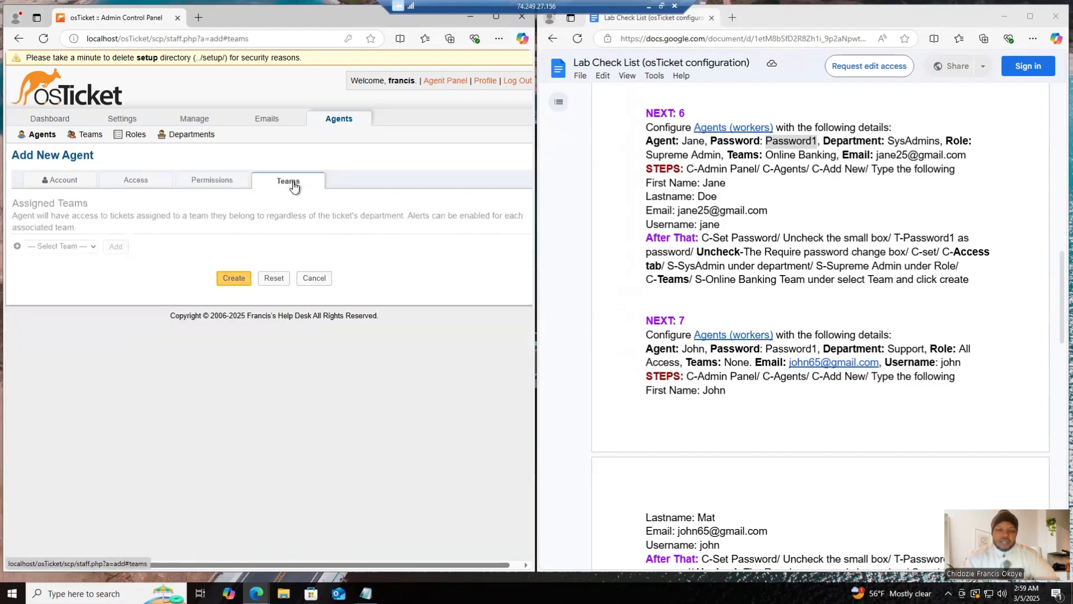
pyautogui.click(59, 250)
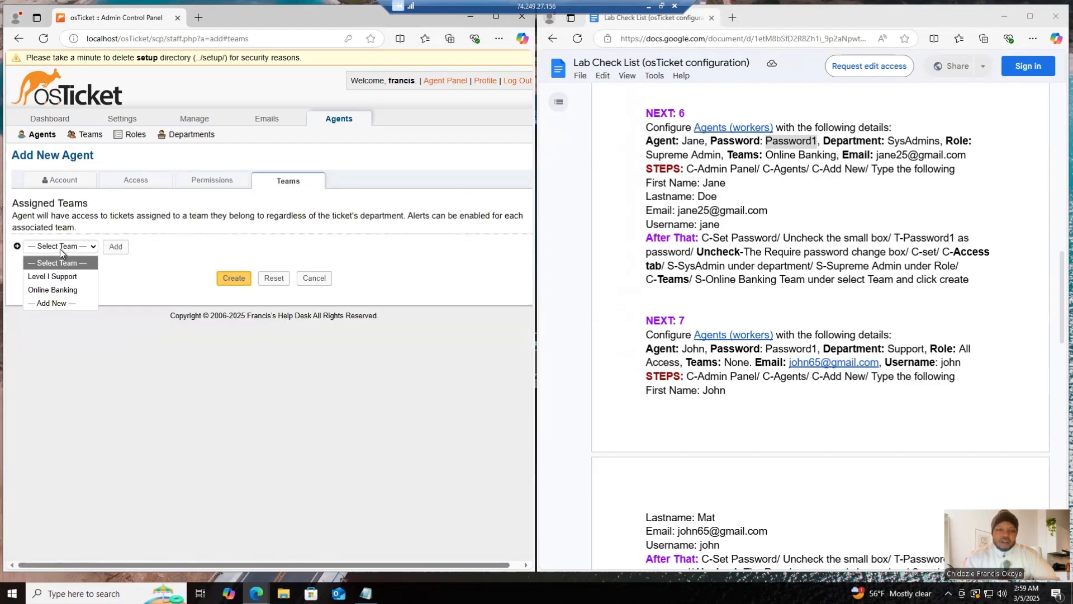
pyautogui.click(59, 291)
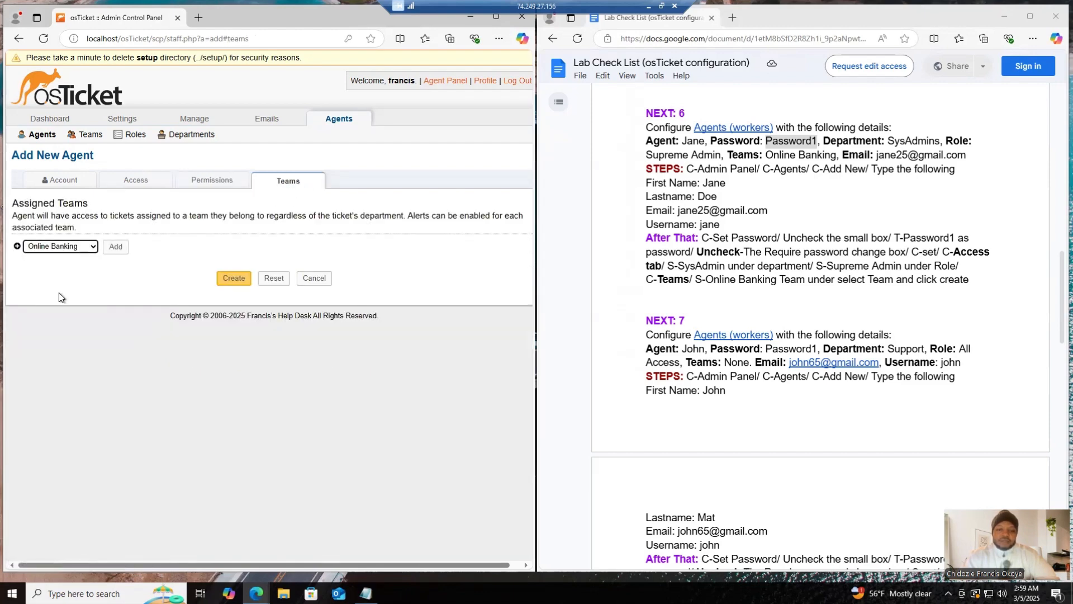
pyautogui.click(233, 280)
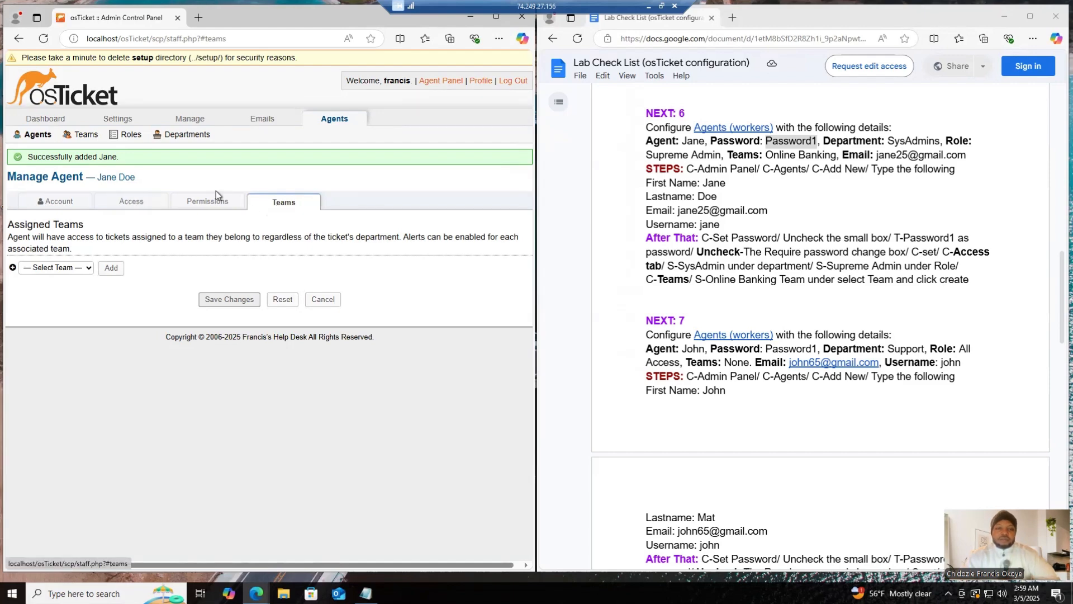
# Start another new agent from the agents list and enter the first and last name given in item 7 of the checklist
pyautogui.click(340, 123)
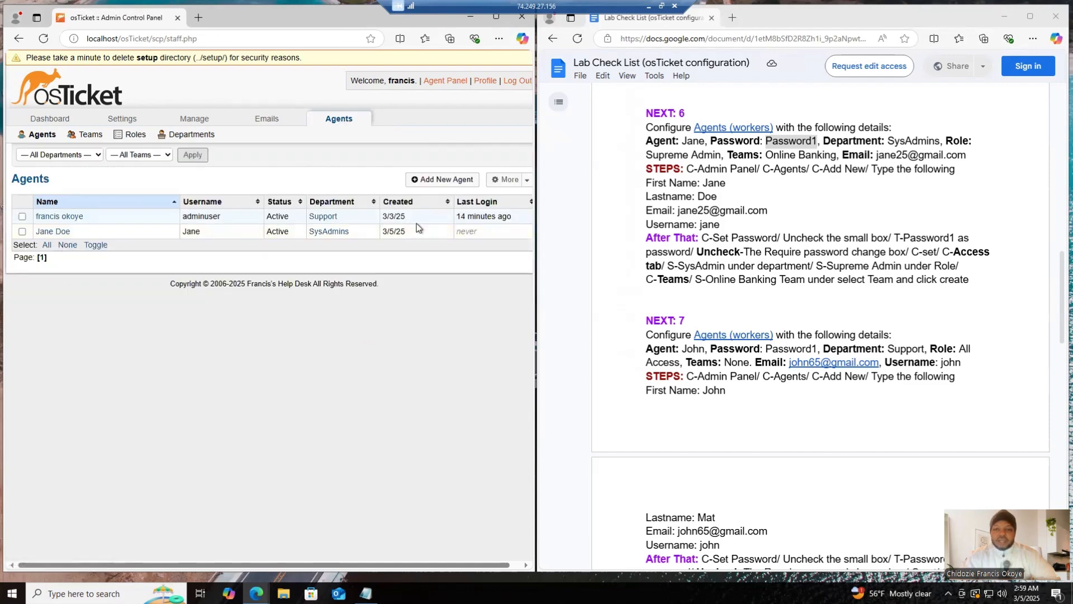
pyautogui.click(451, 180)
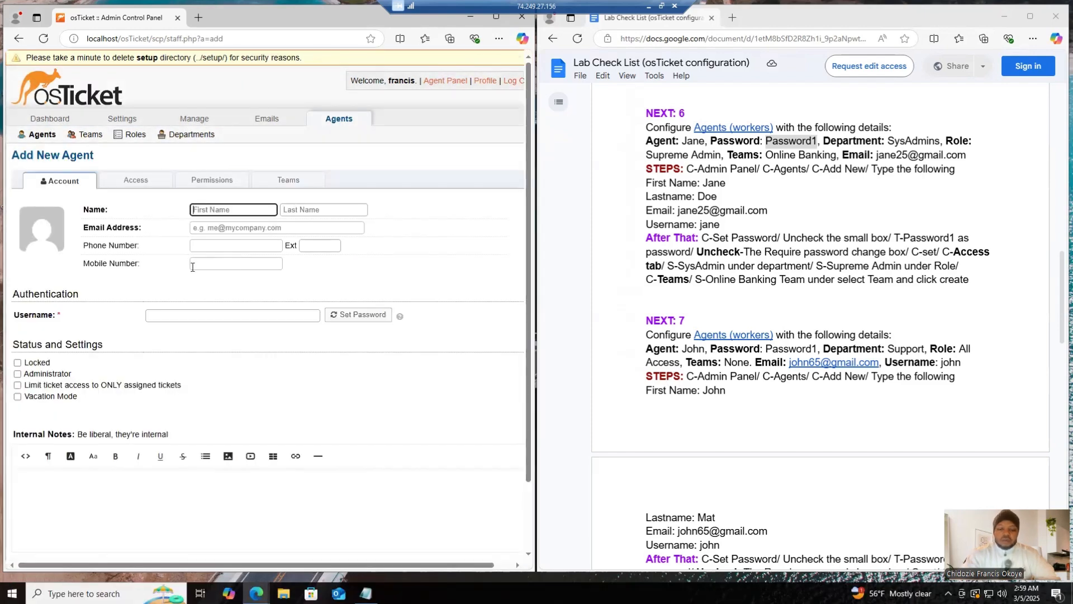
pyautogui.write('J')
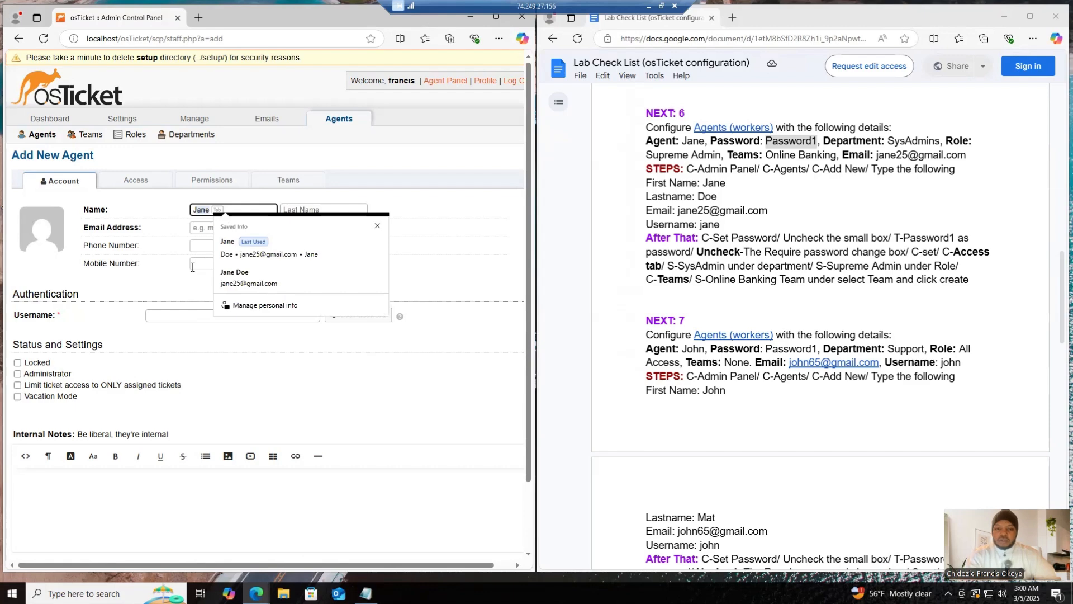
pyautogui.write('ohn')
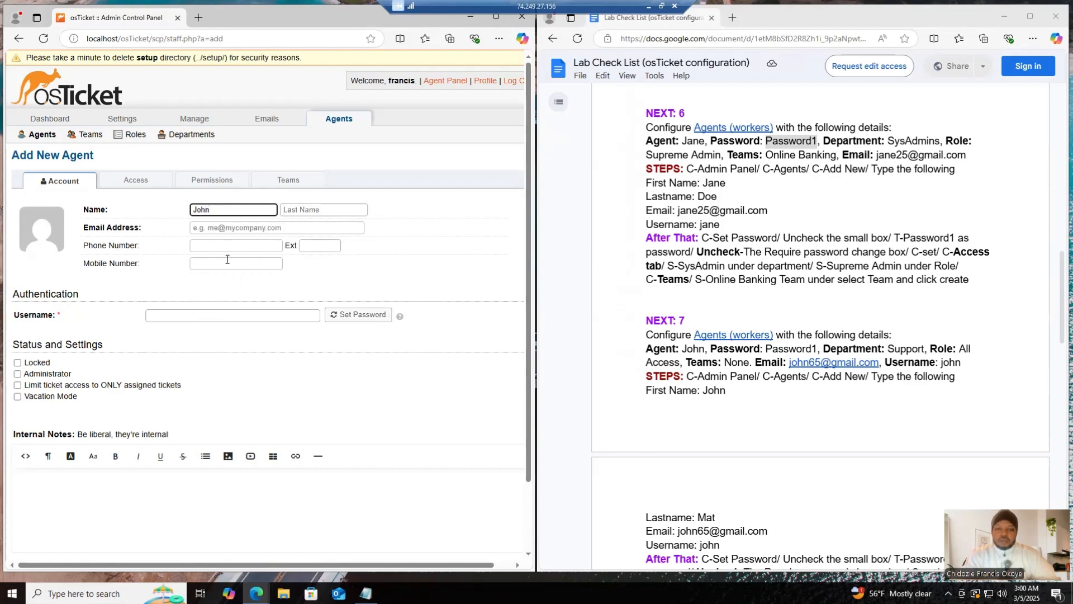
pyautogui.click(313, 210)
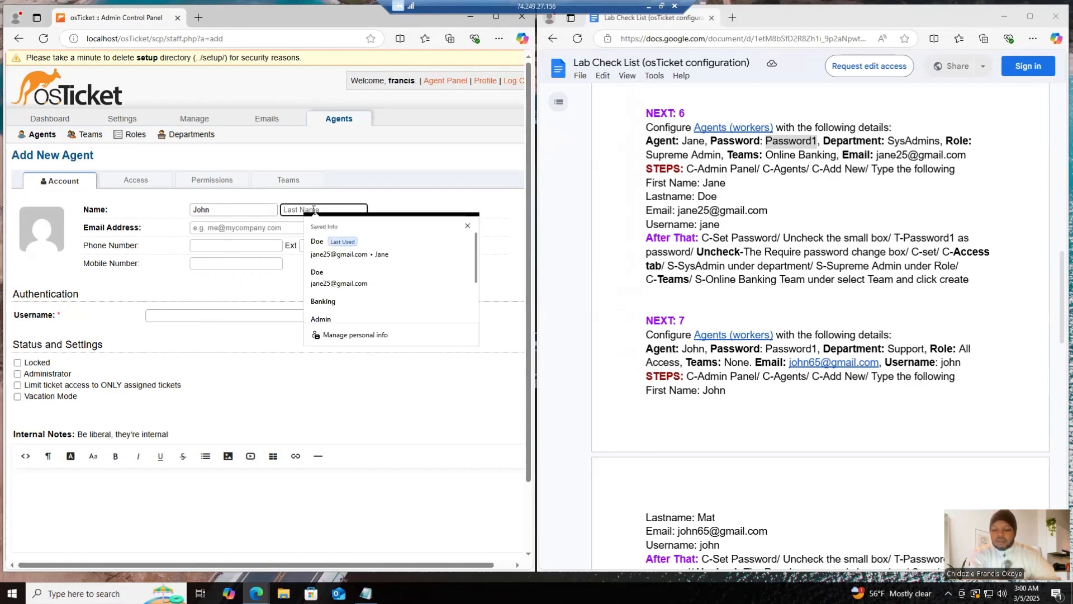
pyautogui.write('Mat')
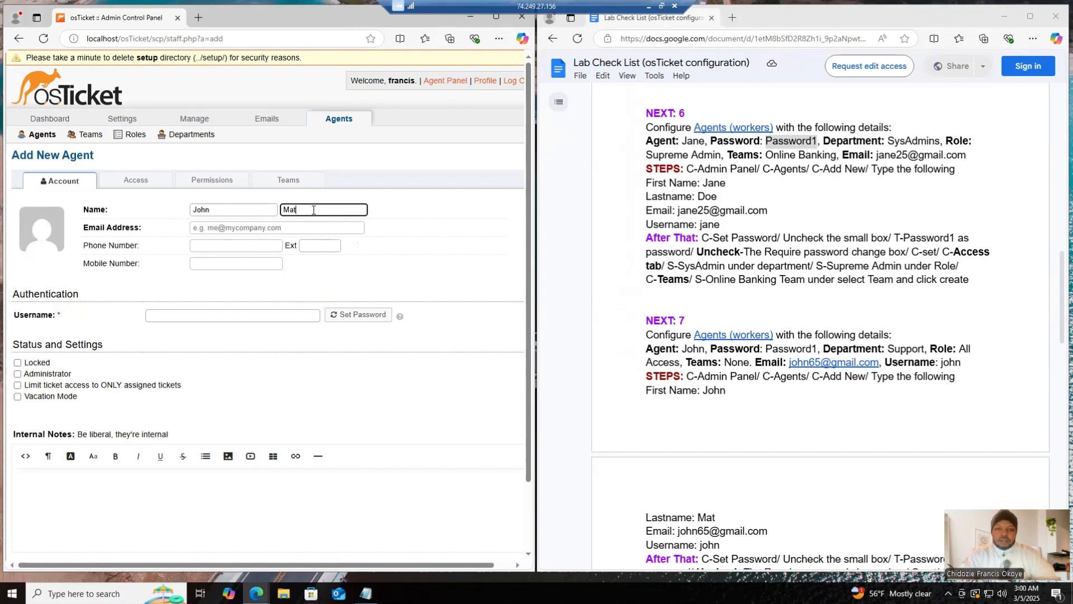
# Copy the agent's email address from item 7 of the checklist into the new agent's account, and enter the agent's username
pyautogui.click(268, 232)
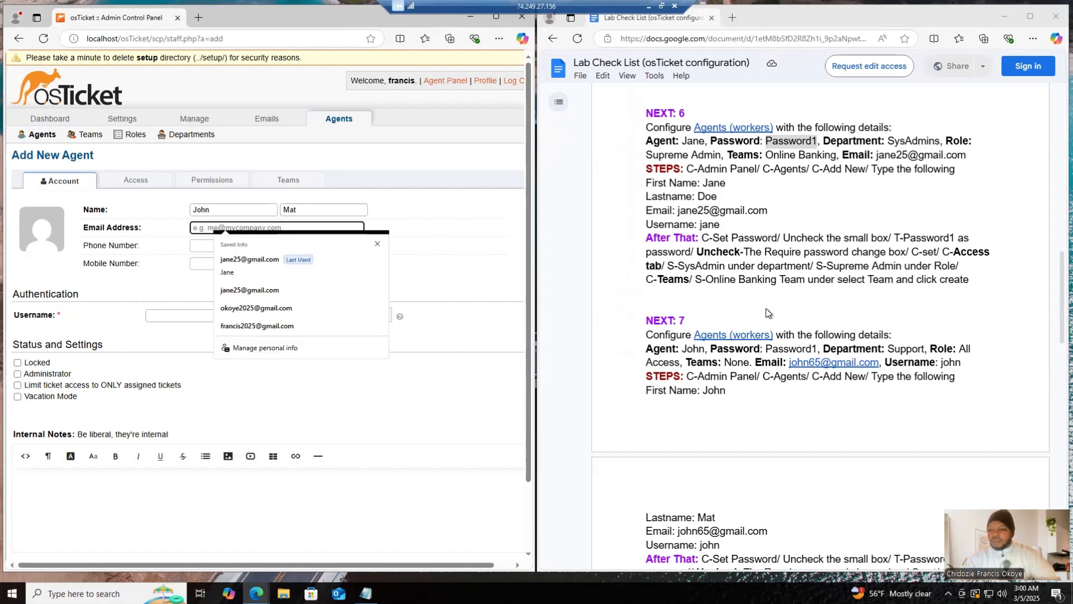
pyautogui.click(1054, 322)
pyautogui.scroll(-3, 1054, 347)
pyautogui.scroll(-4, 1054, 374)
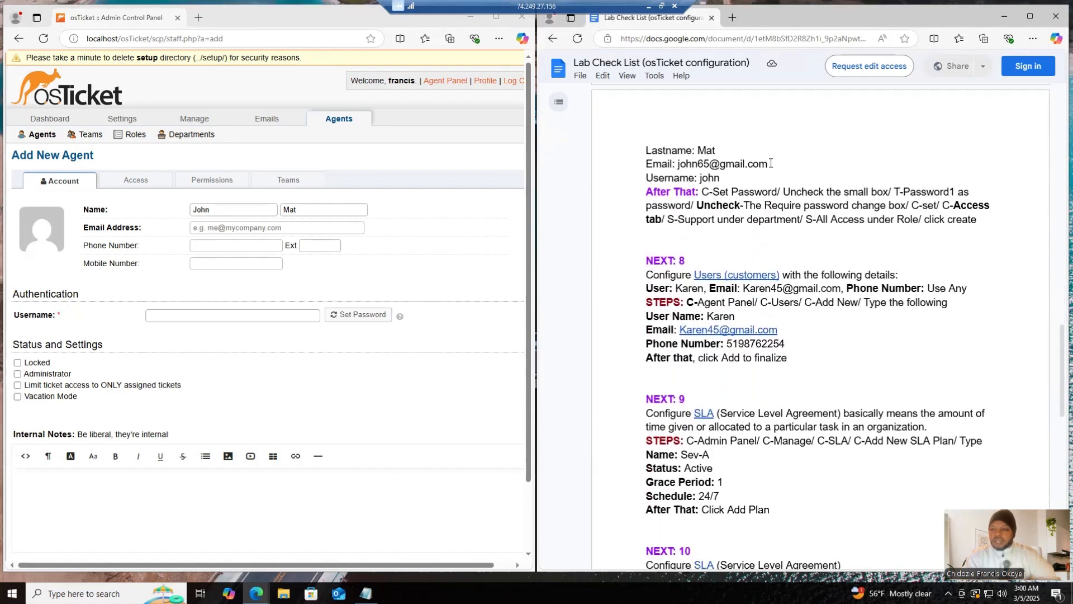
pyautogui.moveTo(768, 165); pyautogui.dragTo(677, 169)
pyautogui.hotkey('ctrl', 'c')
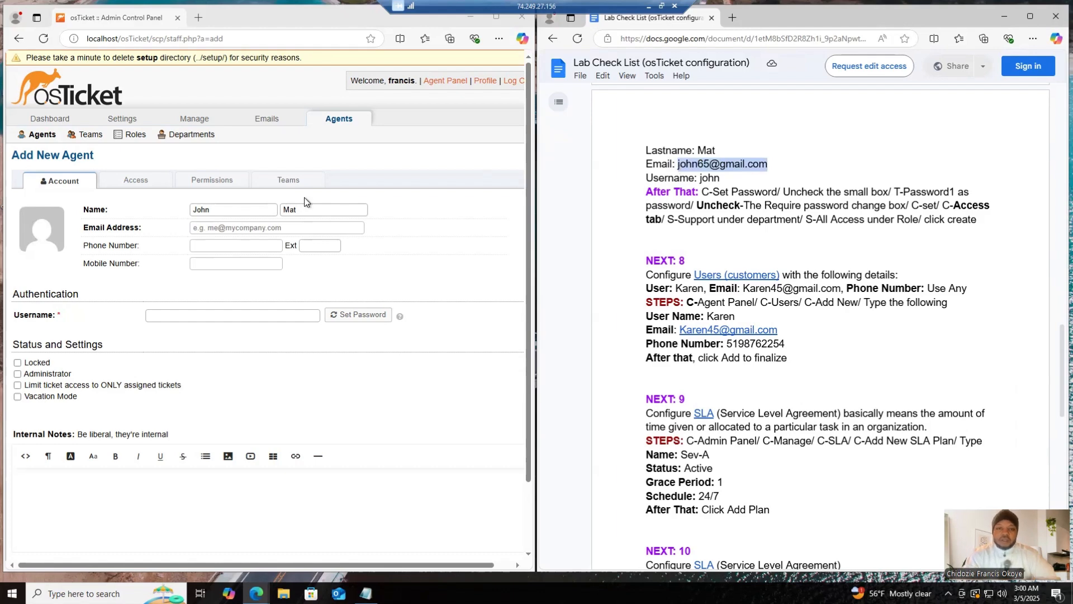
pyautogui.click(251, 226)
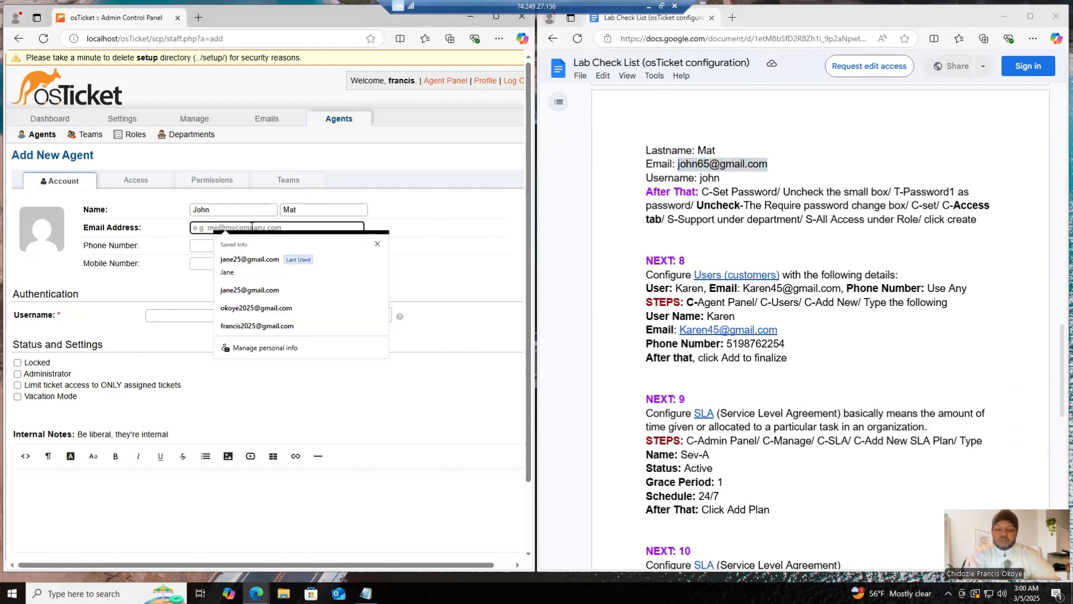
pyautogui.hotkey('ctrl', 'v')
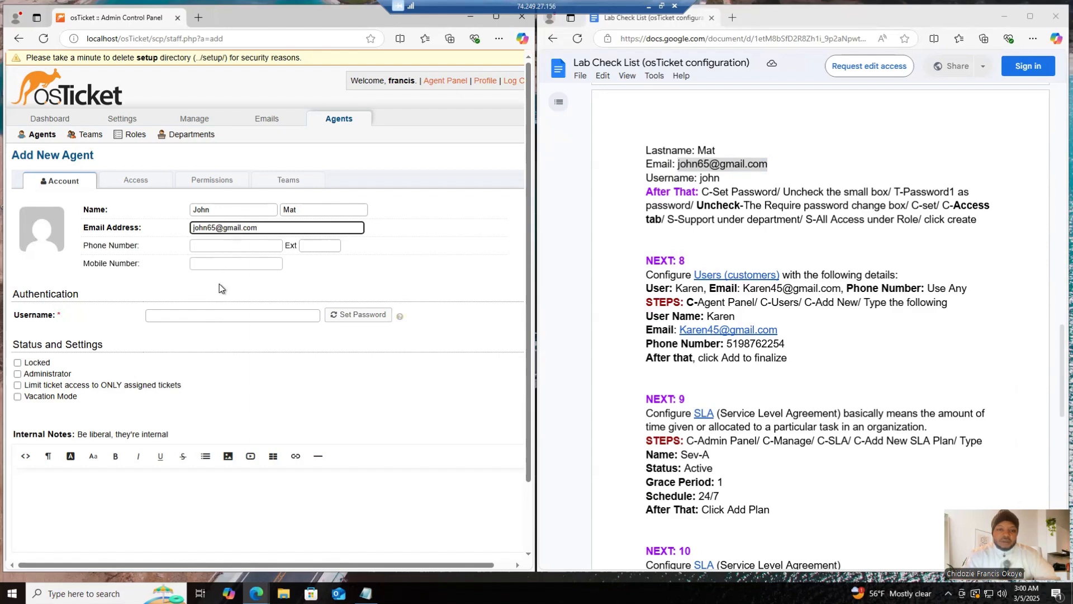
pyautogui.click(235, 319)
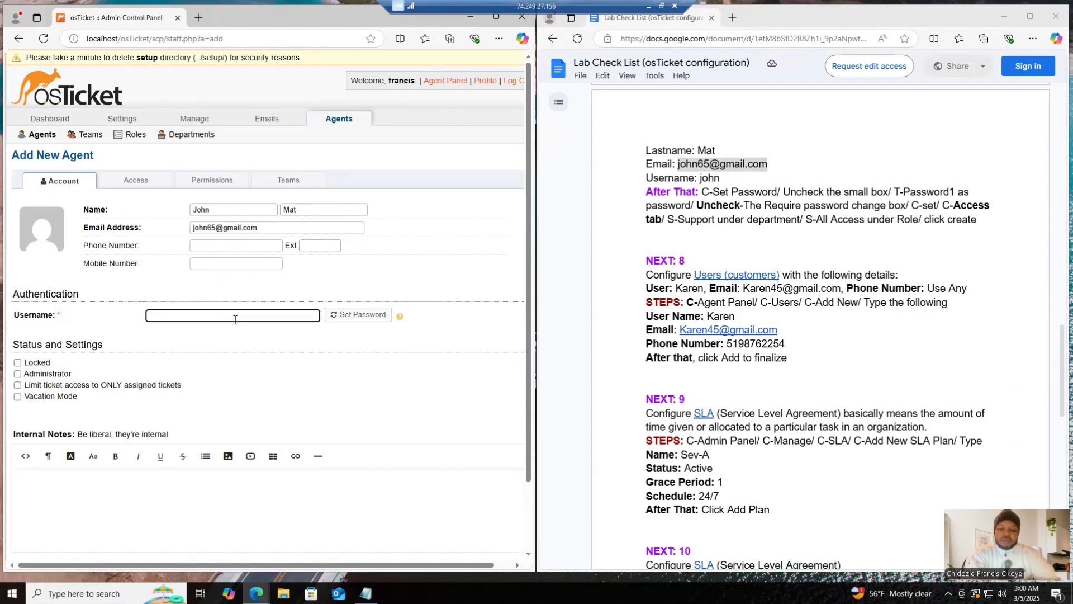
pyautogui.write('J')
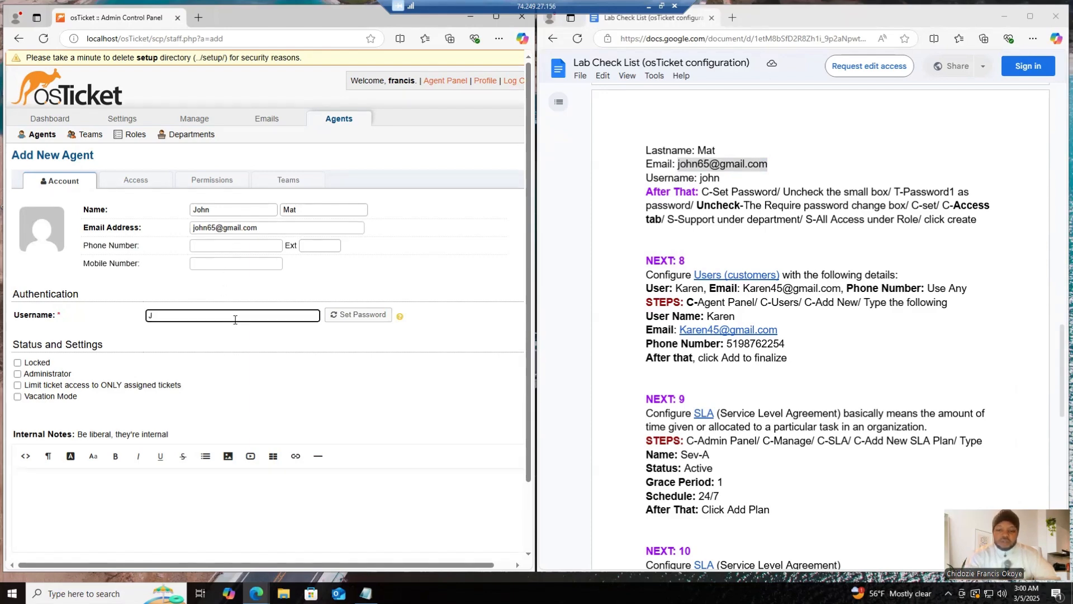
pyautogui.write('ohn')
# Open the password settings for this agent and copy the agent's password from item 7 of the checklist
pyautogui.click(348, 318)
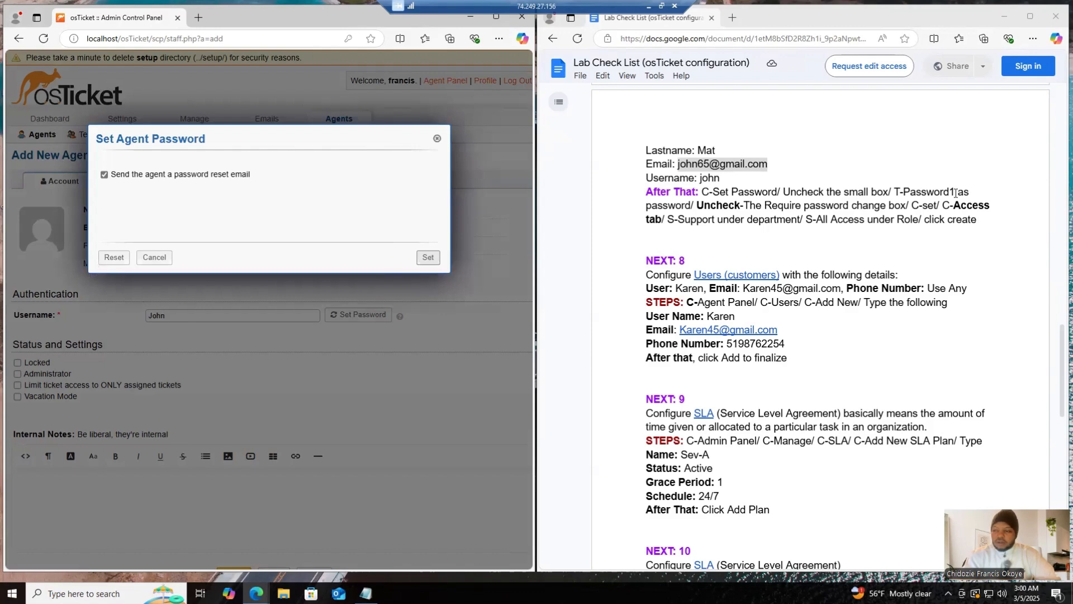
pyautogui.moveTo(955, 193); pyautogui.dragTo(905, 195)
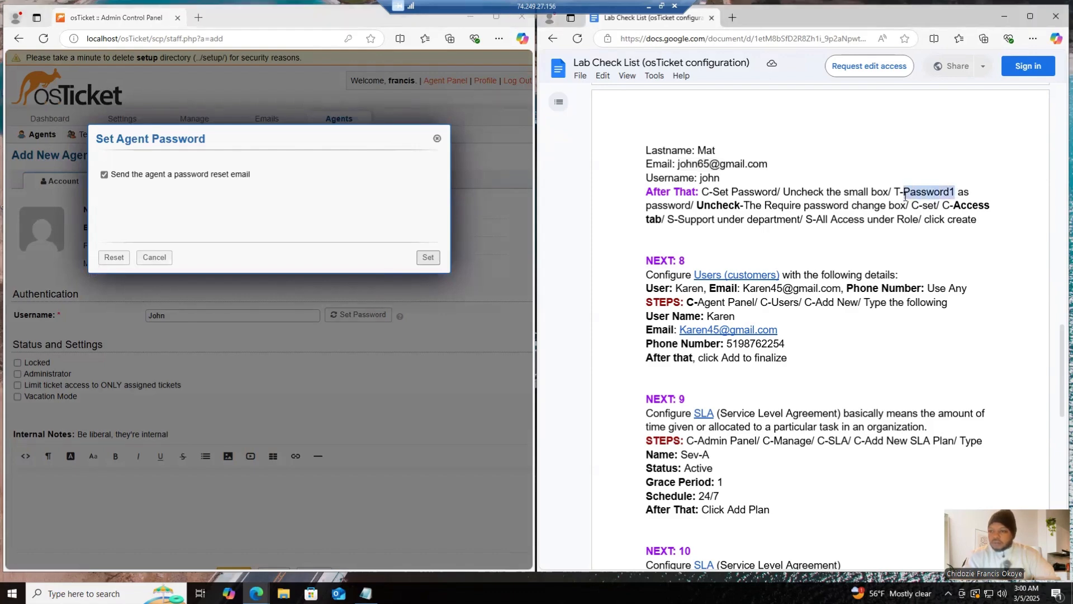
pyautogui.rightClick(912, 197)
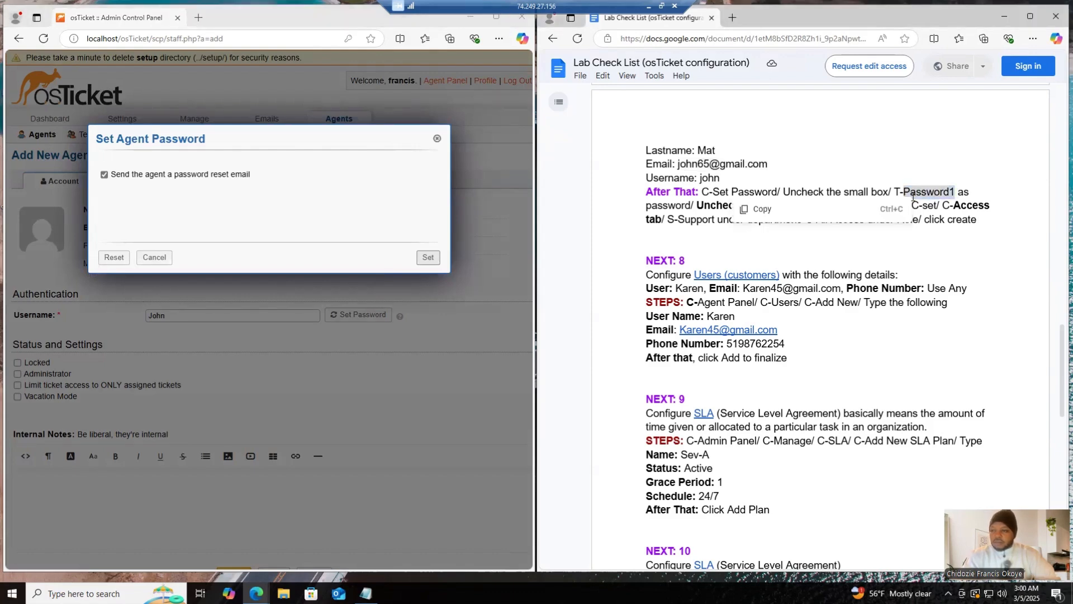
pyautogui.click(817, 210)
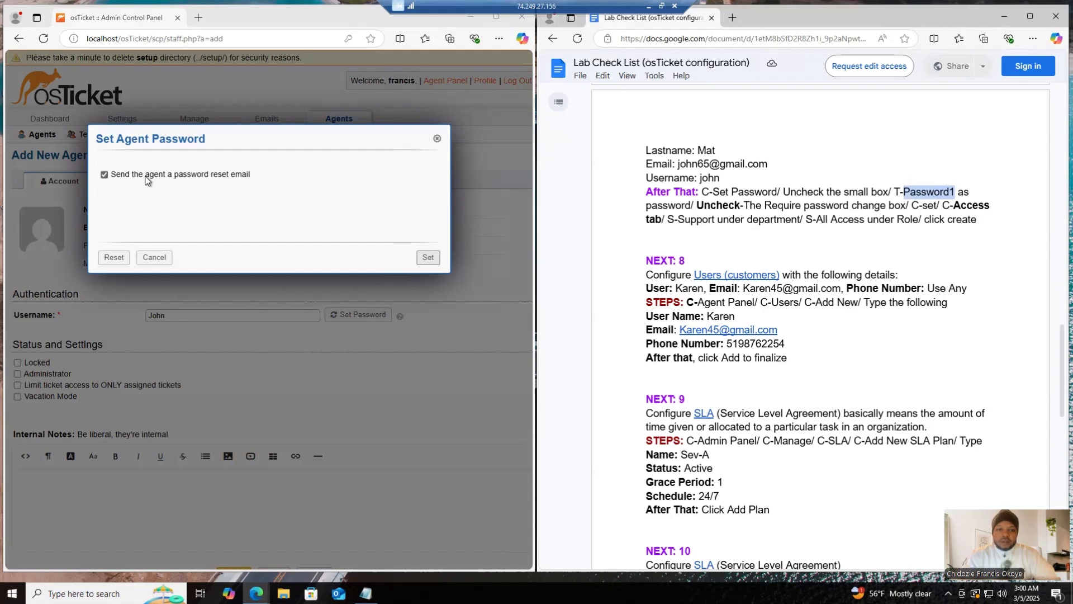
# Set the agent's password by entering and confirming it, with the password reset email and the required change at next login turned off
pyautogui.click(104, 174)
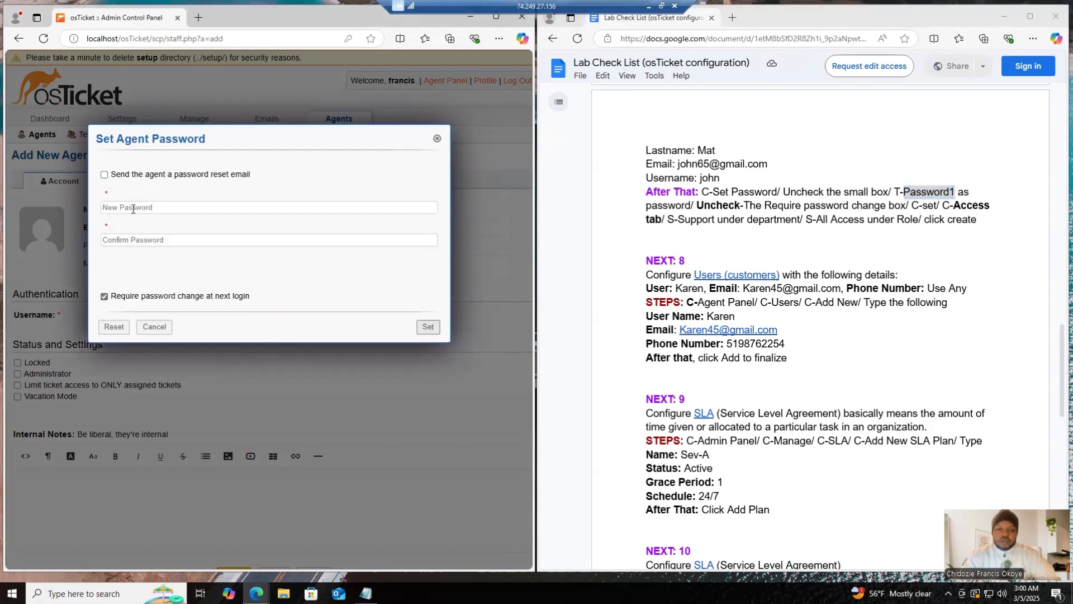
pyautogui.click(133, 208)
pyautogui.hotkey('ctrl', 'v')
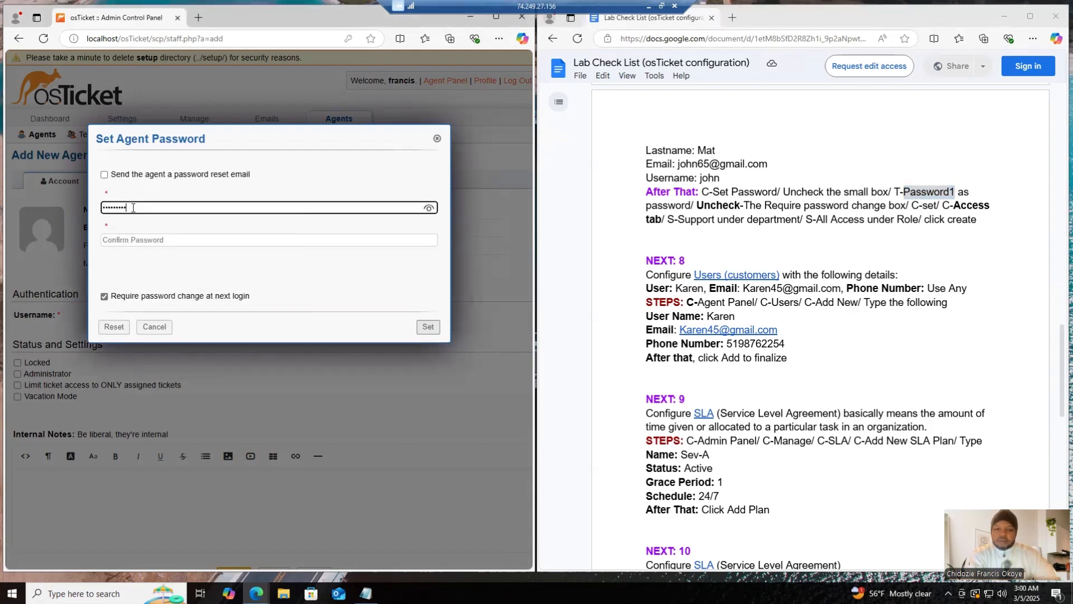
pyautogui.click(137, 239)
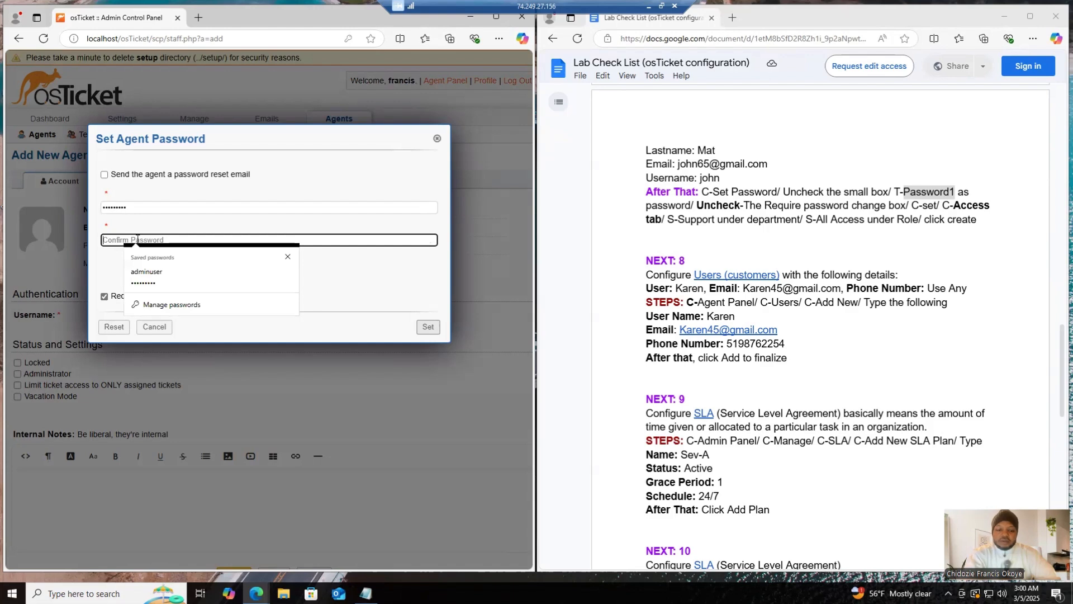
pyautogui.hotkey('ctrl', 'v')
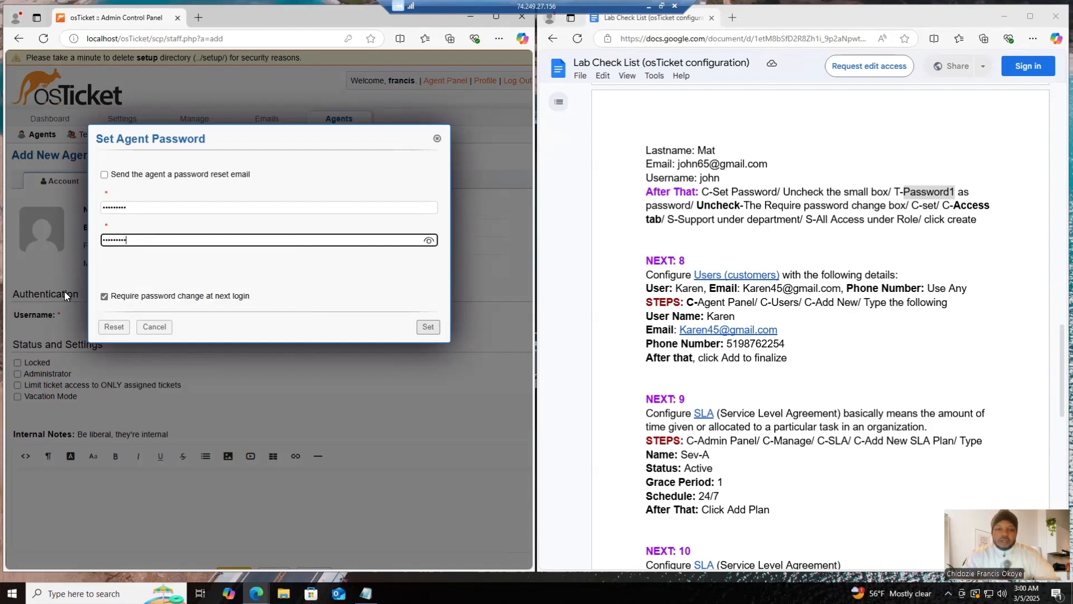
pyautogui.click(105, 297)
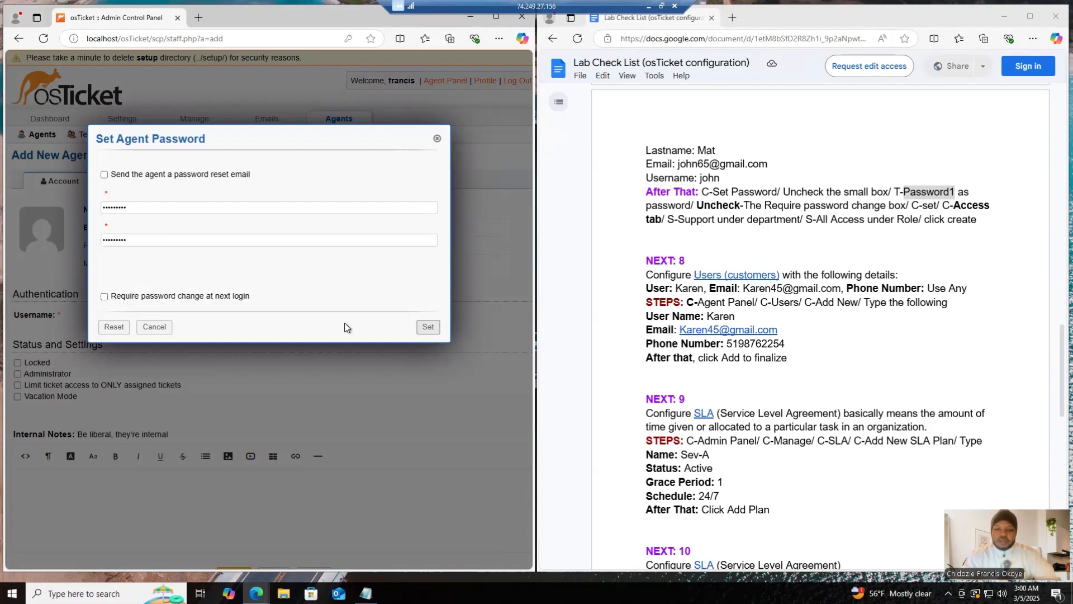
pyautogui.click(427, 327)
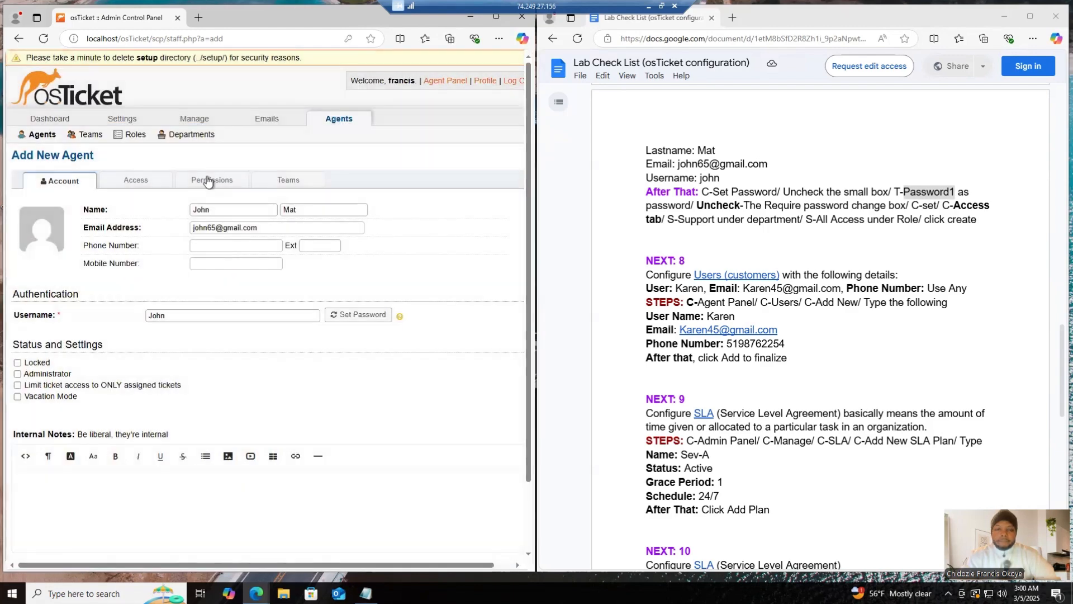
# Give the new agent access to Support as the primary department with the All Access role
pyautogui.click(135, 186)
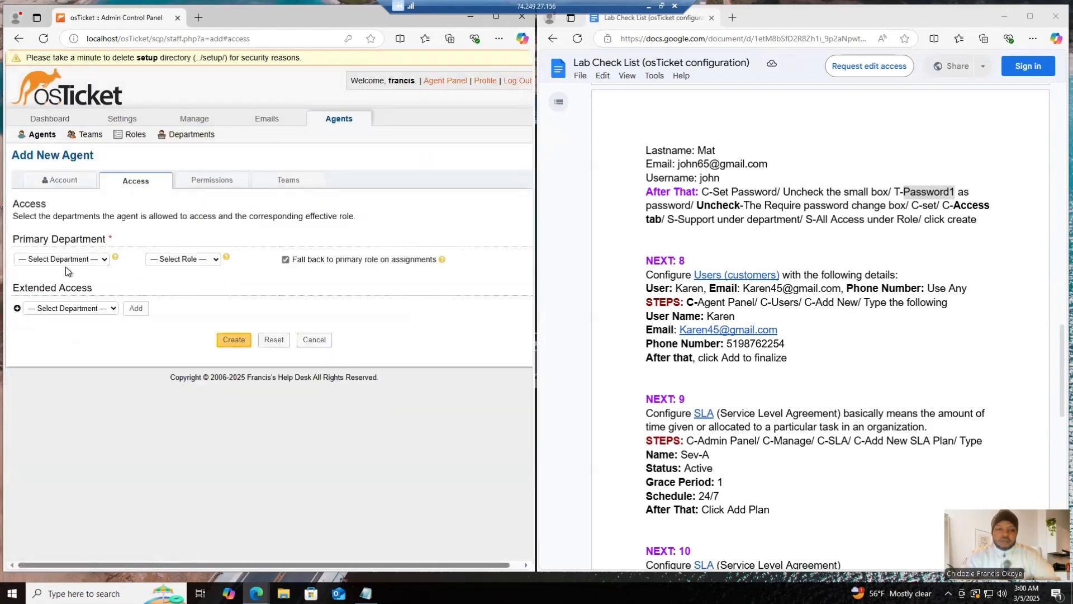
pyautogui.click(68, 263)
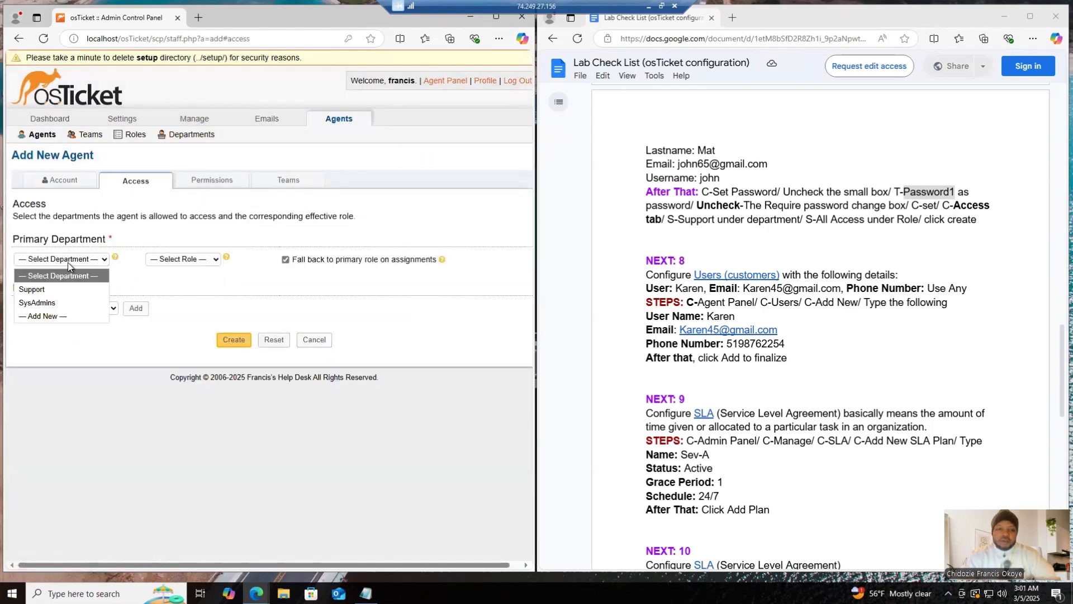
pyautogui.click(59, 290)
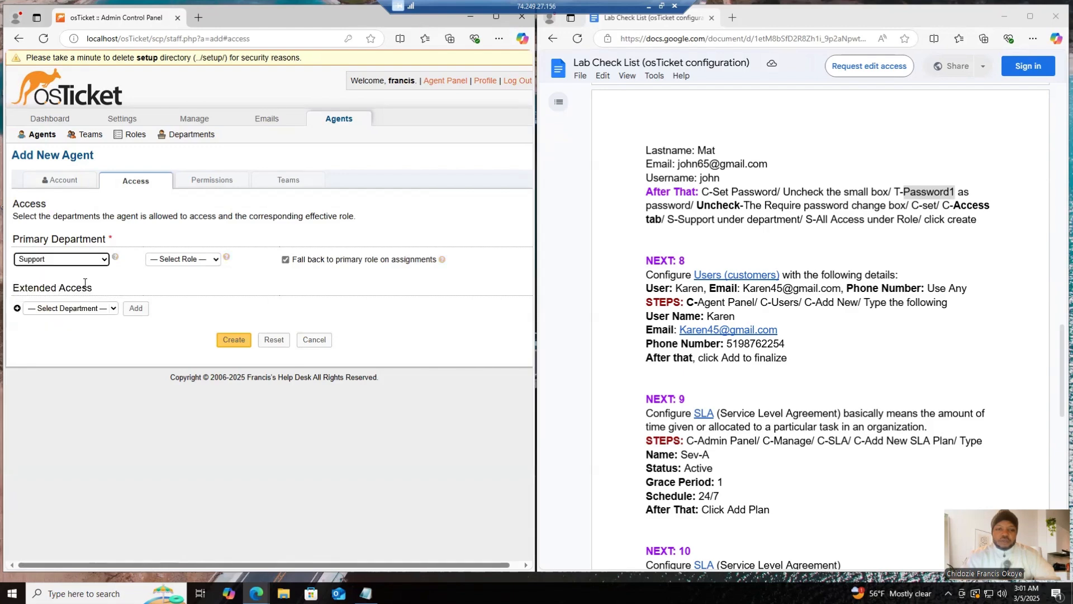
pyautogui.click(161, 270)
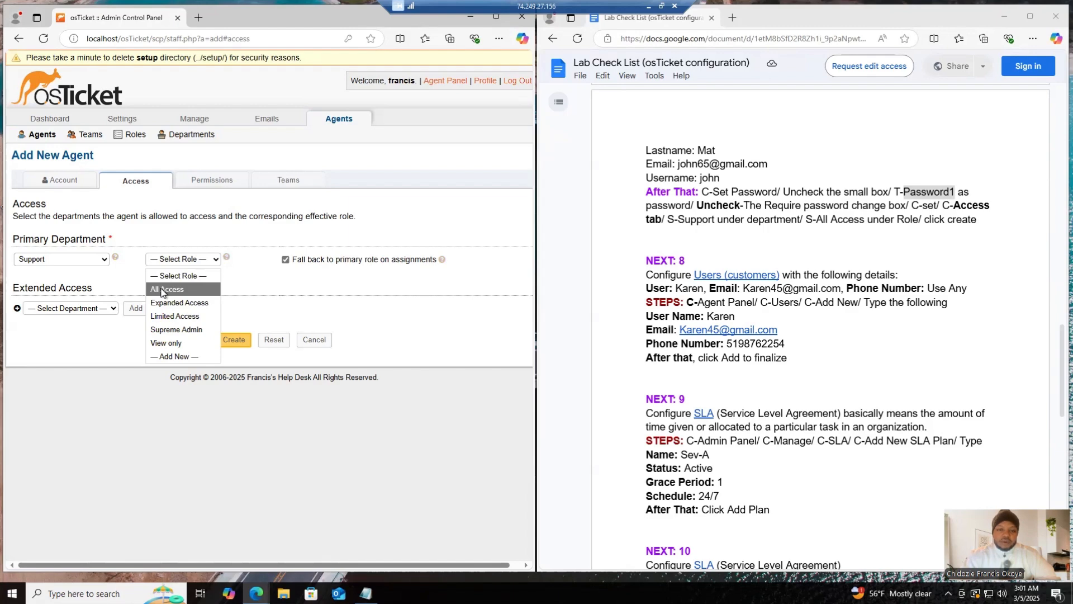
pyautogui.click(163, 290)
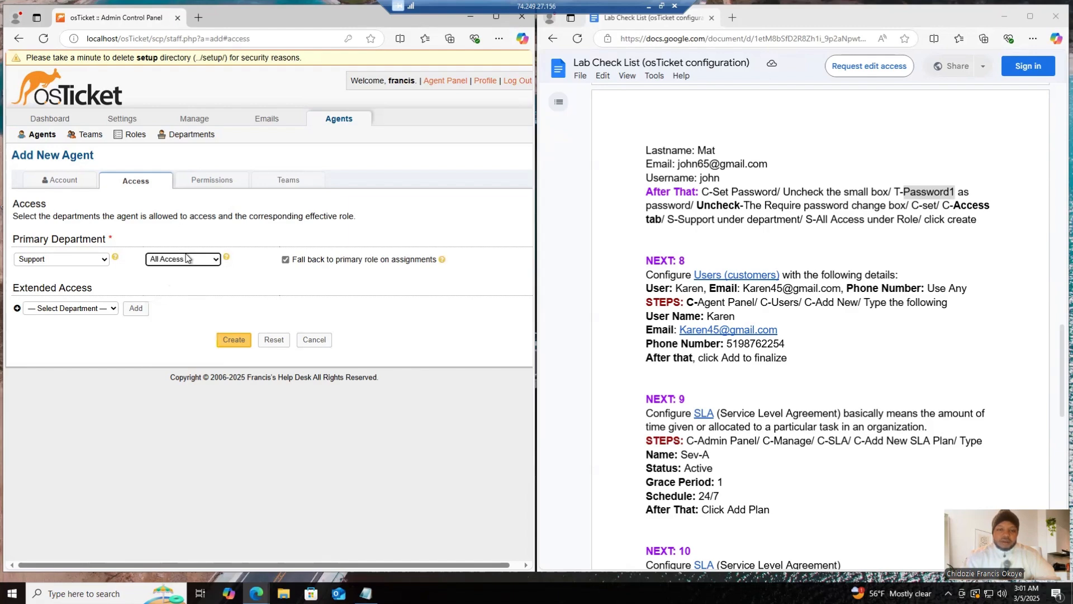
# Review the new agent's permissions and team options, create the agent without assigning a team, and return to the agents list
pyautogui.click(202, 190)
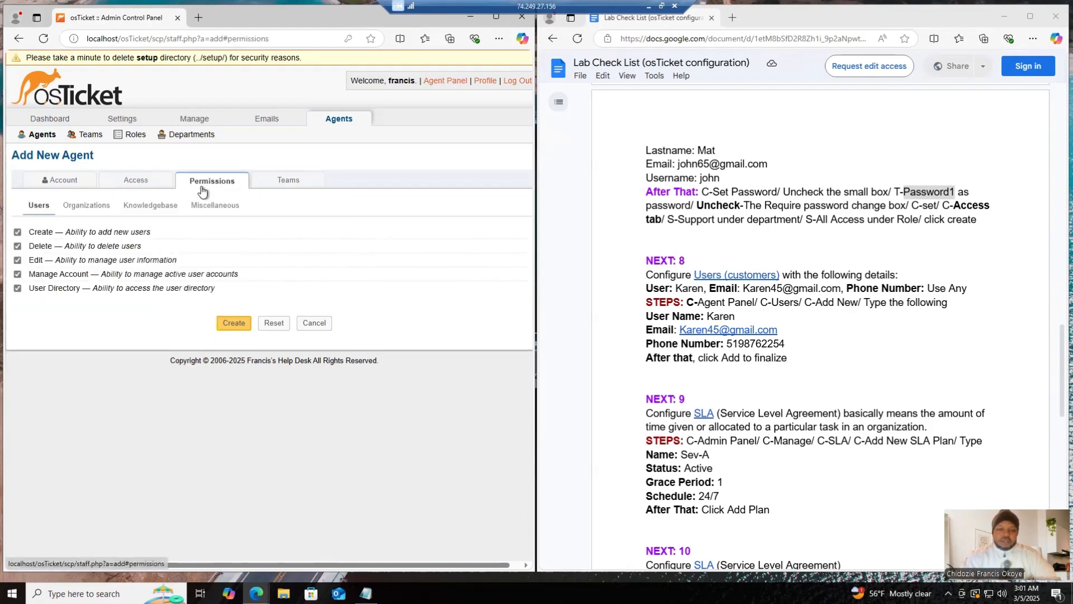
pyautogui.click(292, 181)
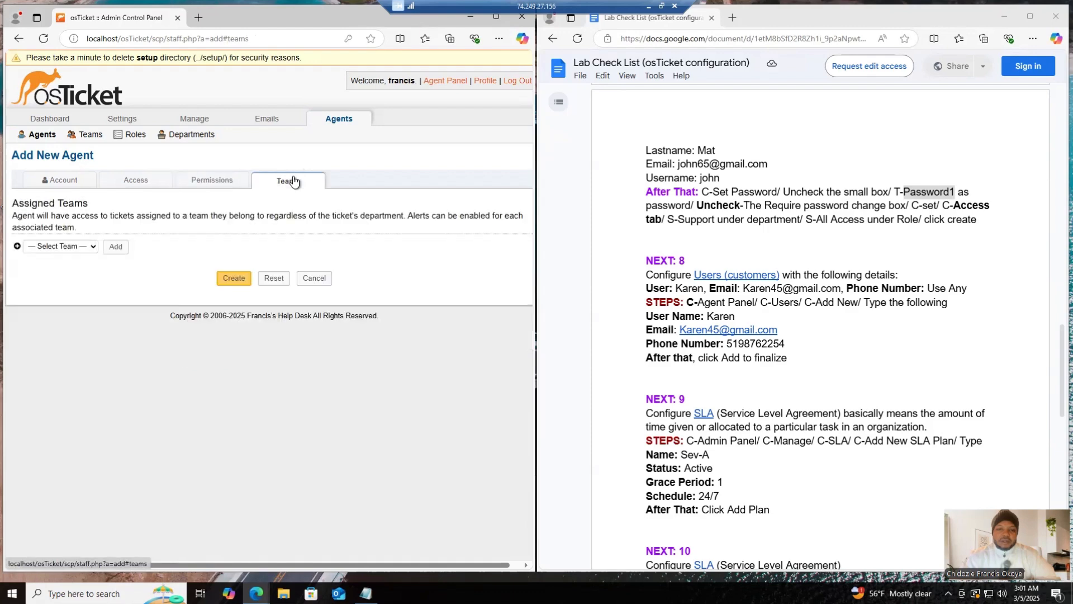
pyautogui.click(51, 246)
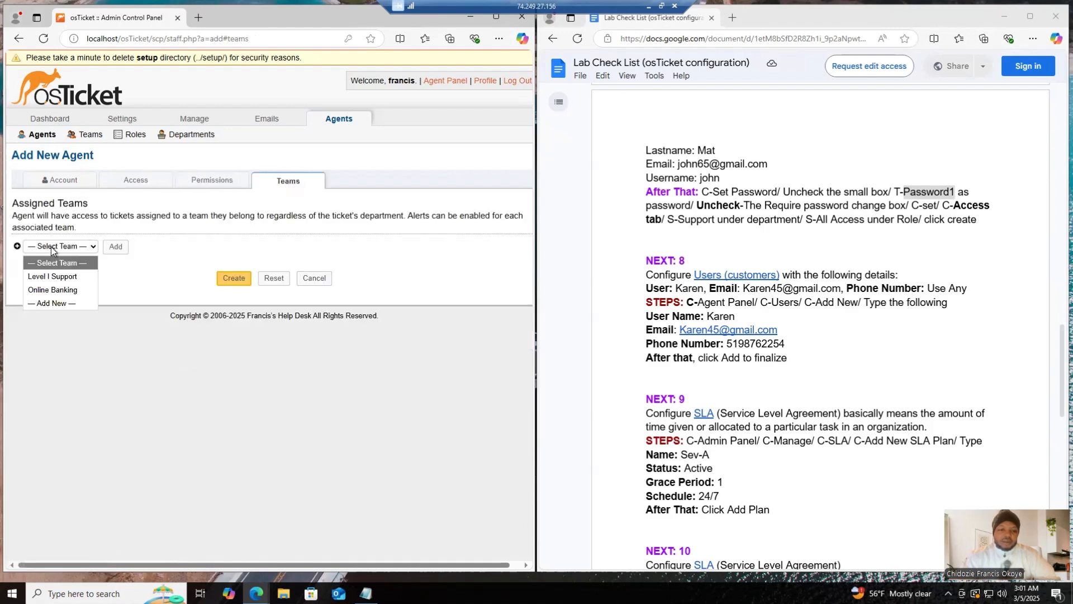
pyautogui.click(136, 259)
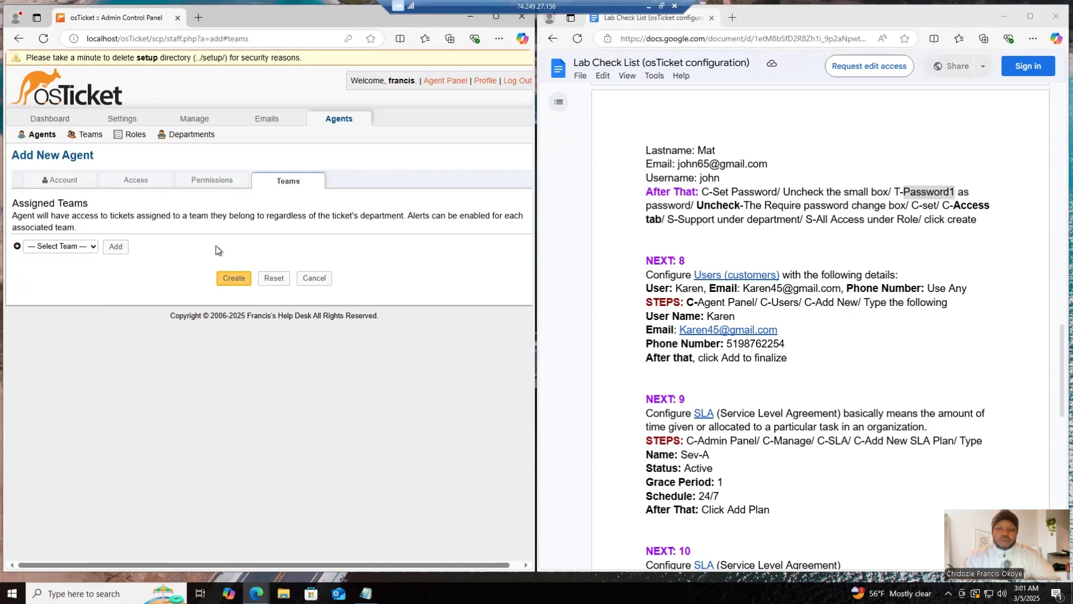
pyautogui.click(229, 277)
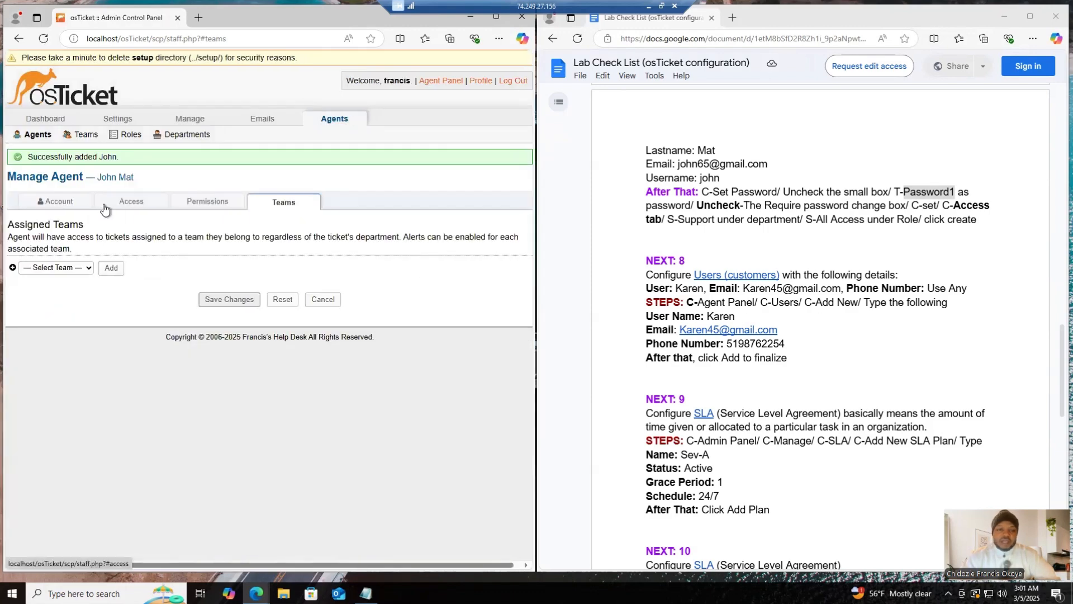
pyautogui.click(328, 124)
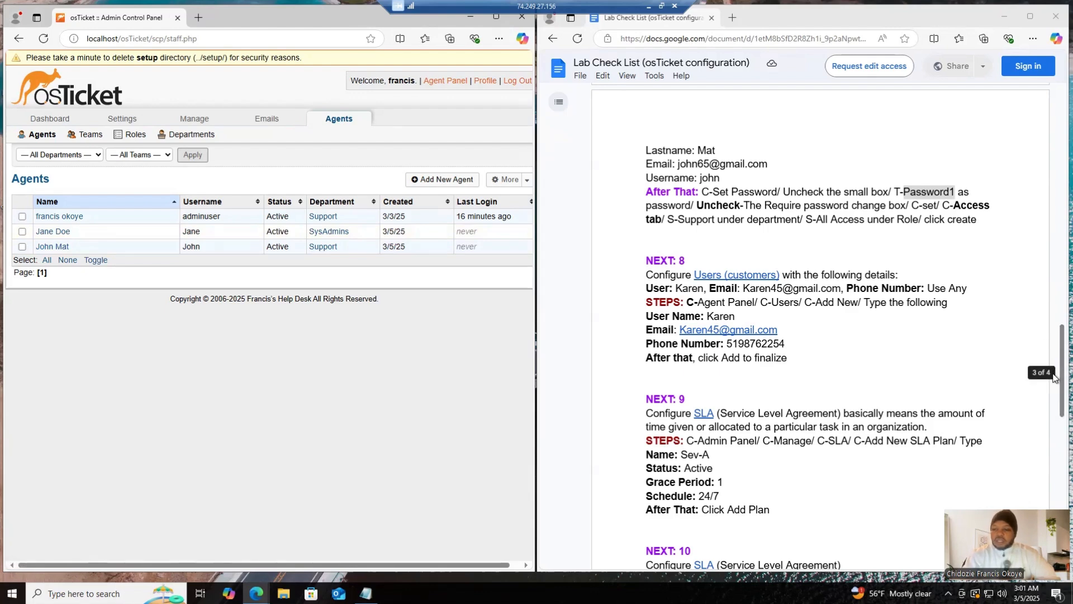
# Start a new SLA plan from item 9 of the checklist, named Sev-A with a grace period of 1 hour
pyautogui.moveTo(1053, 377); pyautogui.dragTo(1053, 427)
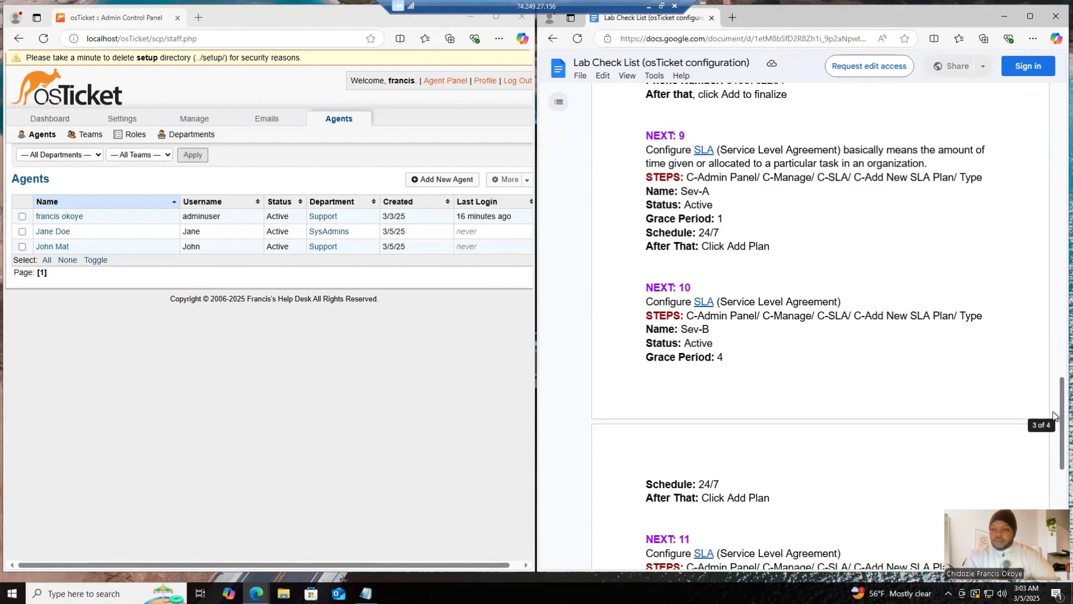
pyautogui.scroll(-1, 1053, 416)
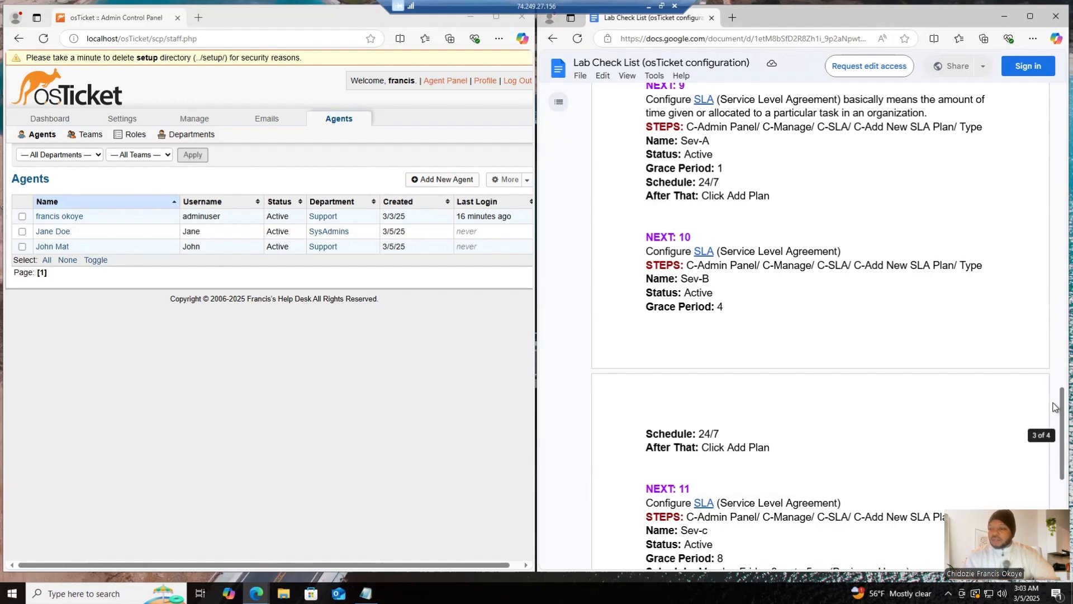
pyautogui.moveTo(1054, 408); pyautogui.dragTo(1054, 392)
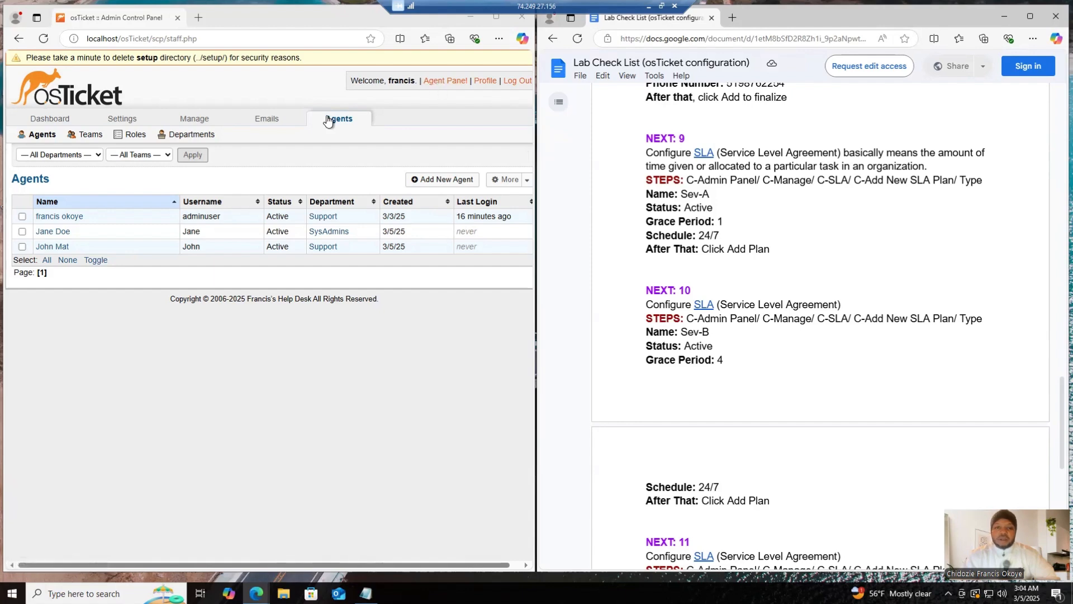
pyautogui.click(201, 119)
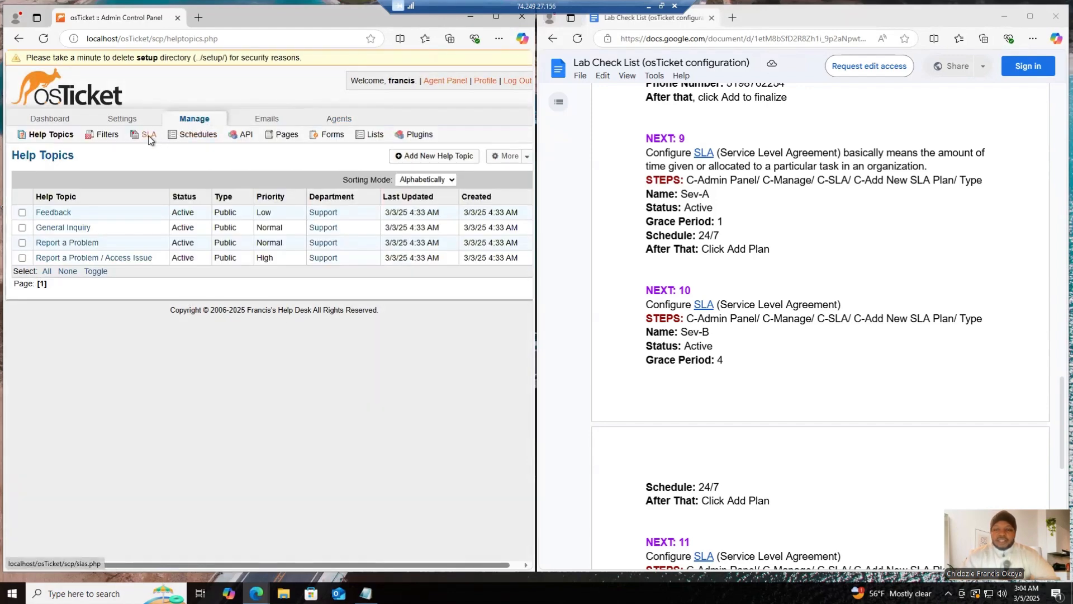
pyautogui.click(150, 139)
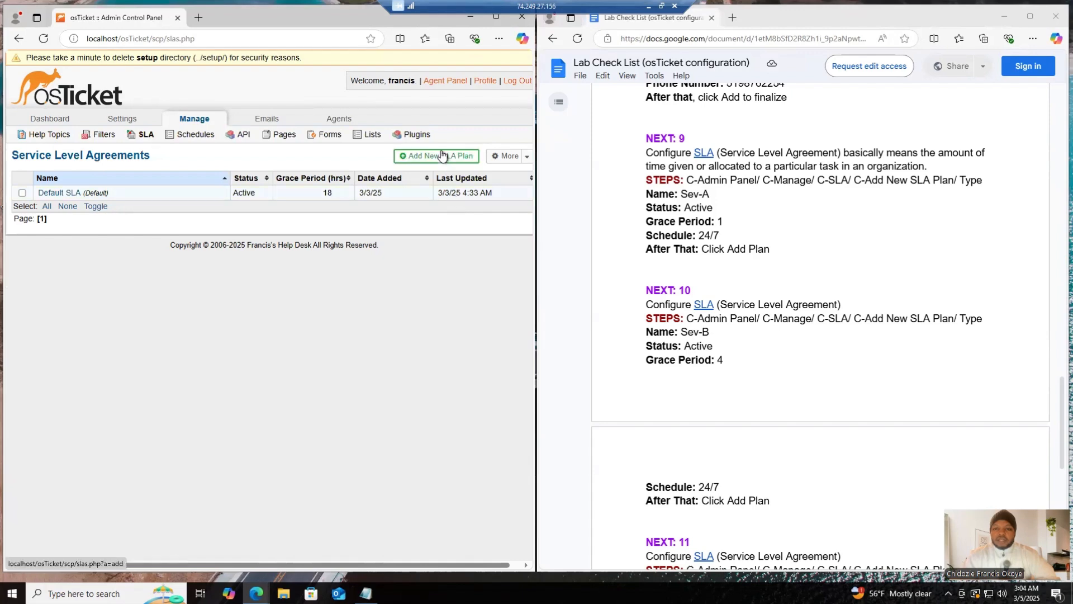
pyautogui.click(441, 155)
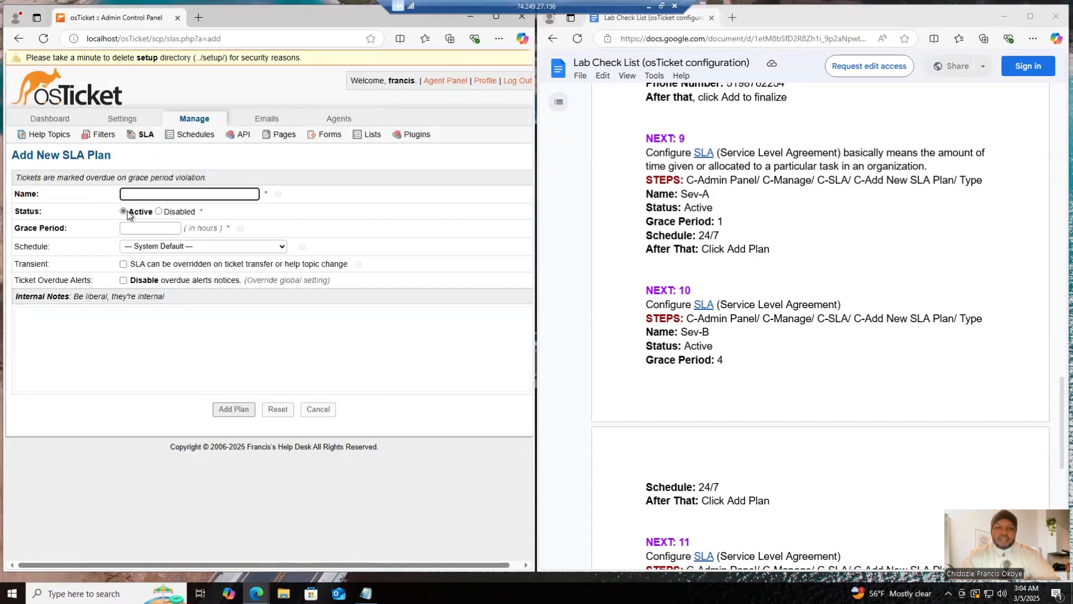
pyautogui.write('S')
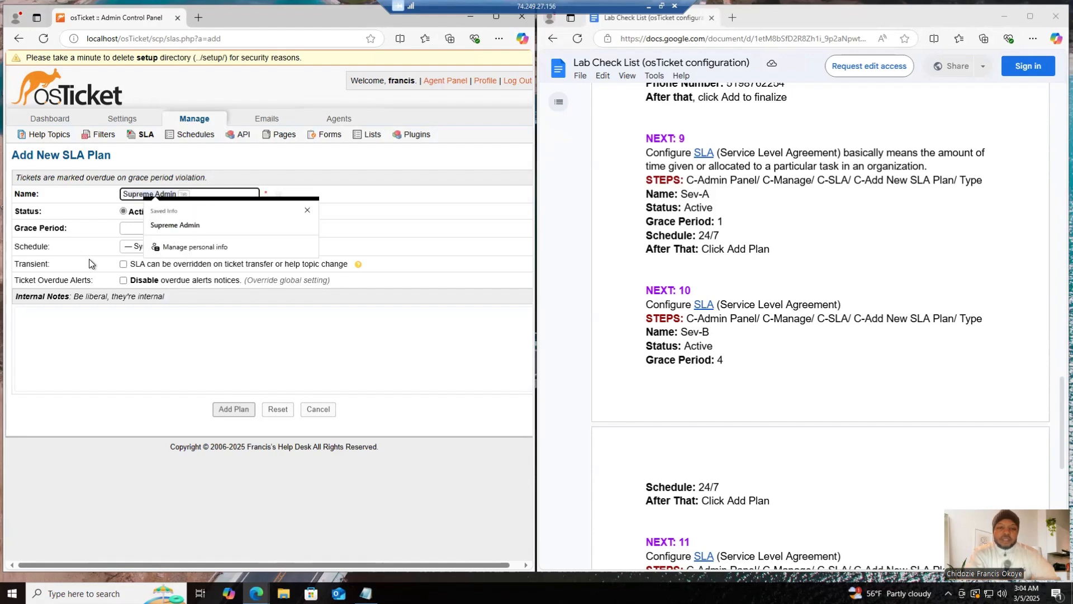
pyautogui.write('e')
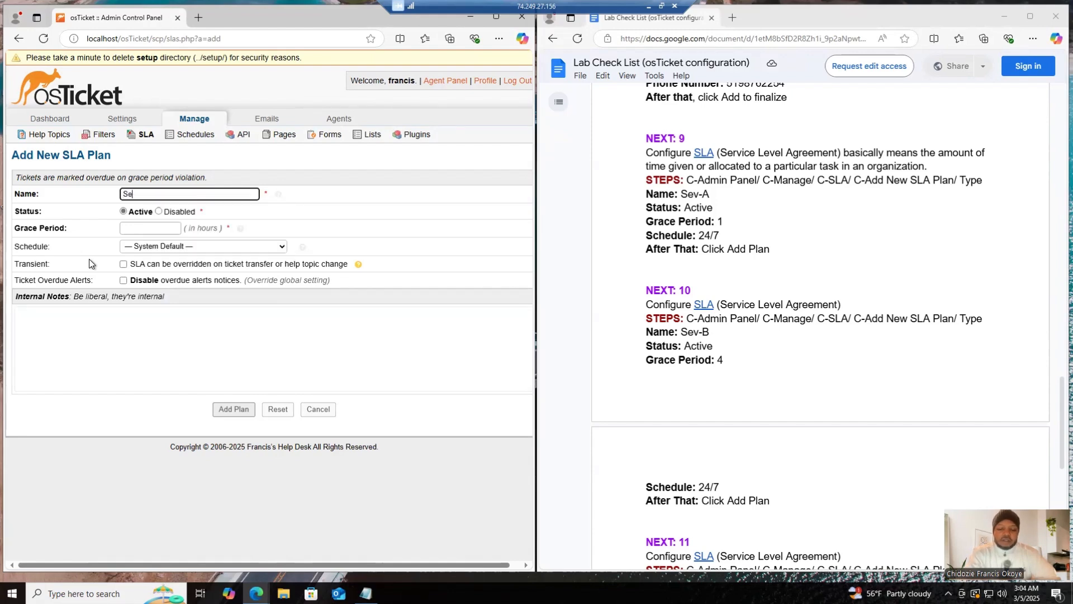
pyautogui.write('v-A')
pyautogui.click(158, 228)
pyautogui.write('1')
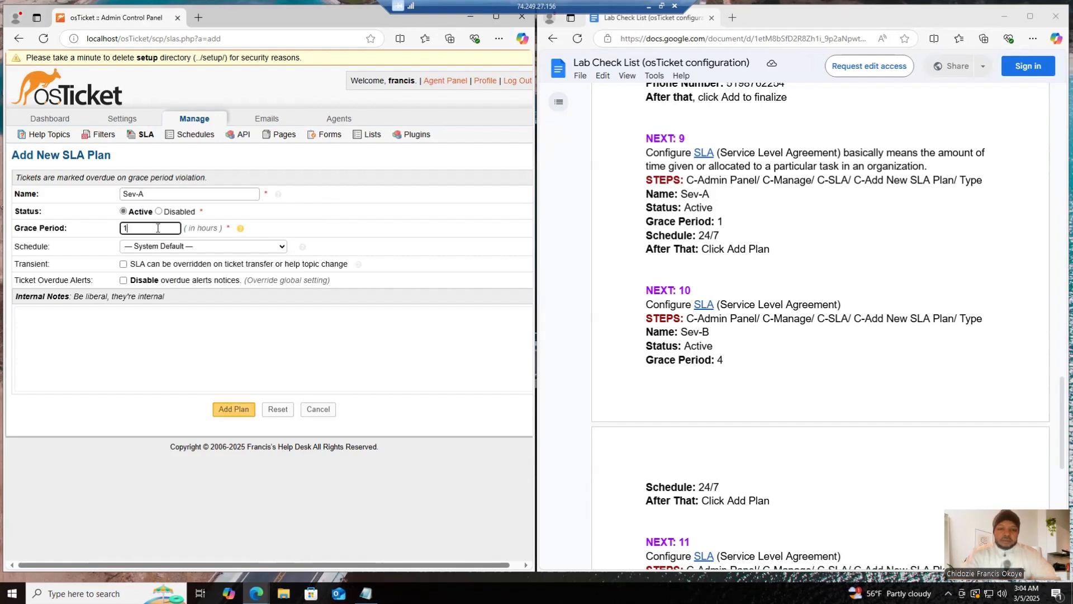
# Set the Sev-A plan's schedule to 24/7 and add the plan with overdue alert notices left enabled
pyautogui.click(189, 248)
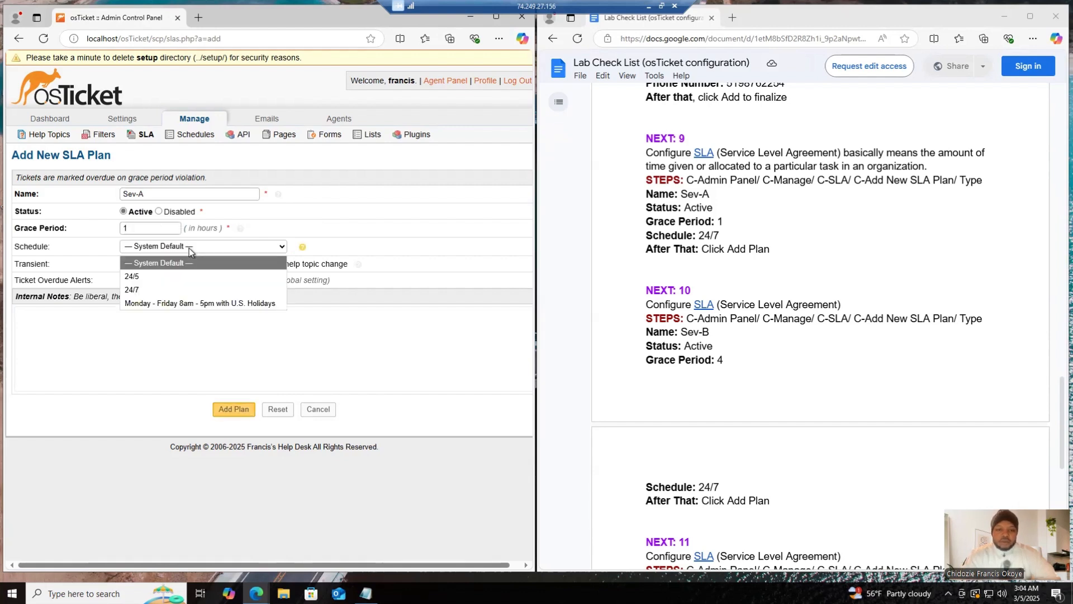
pyautogui.click(165, 290)
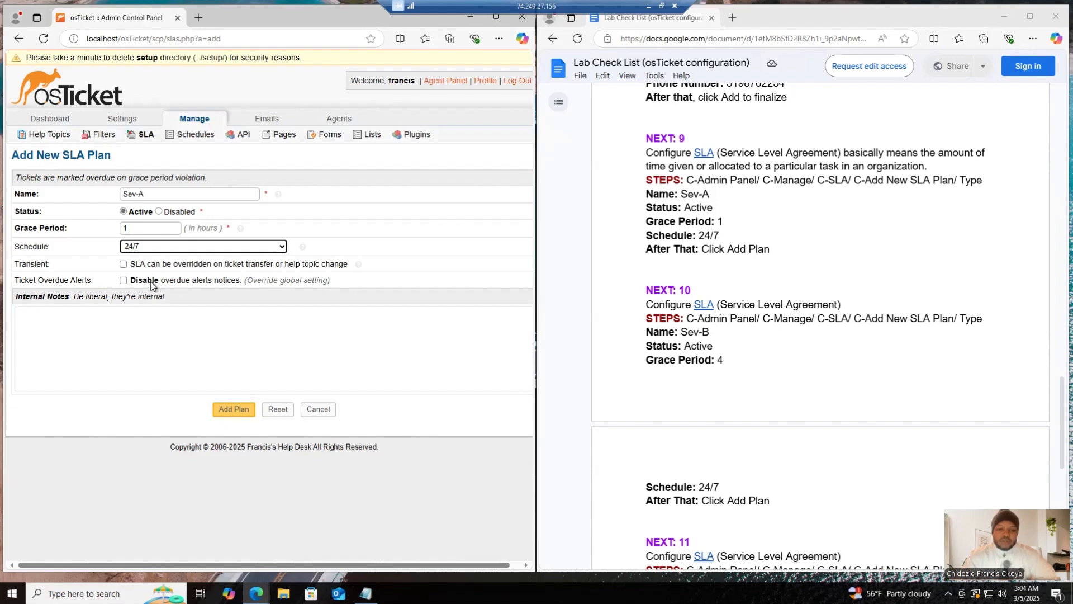
pyautogui.click(123, 281)
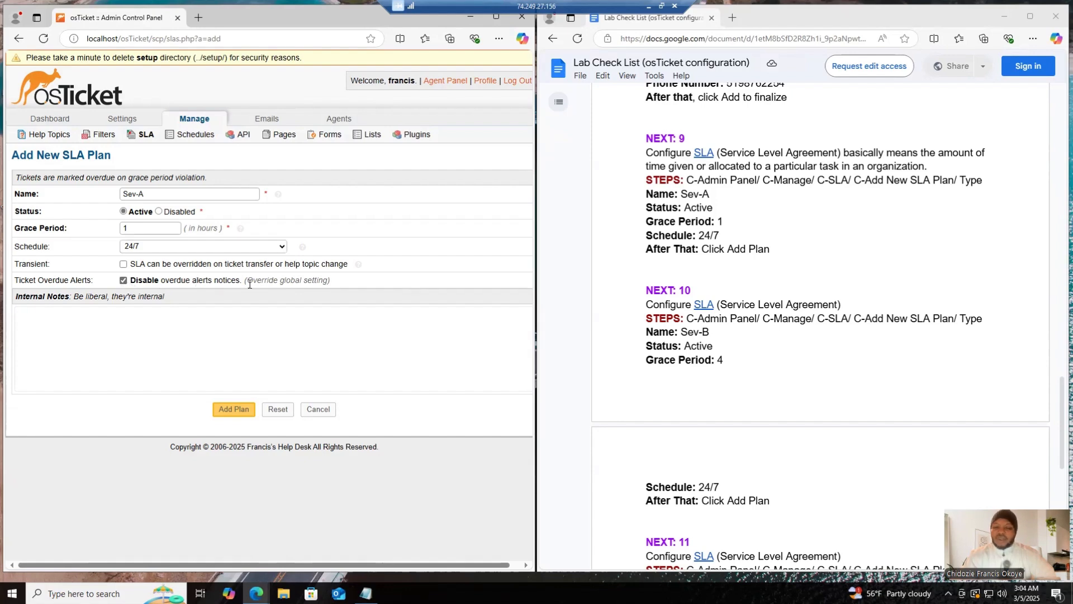
pyautogui.click(123, 282)
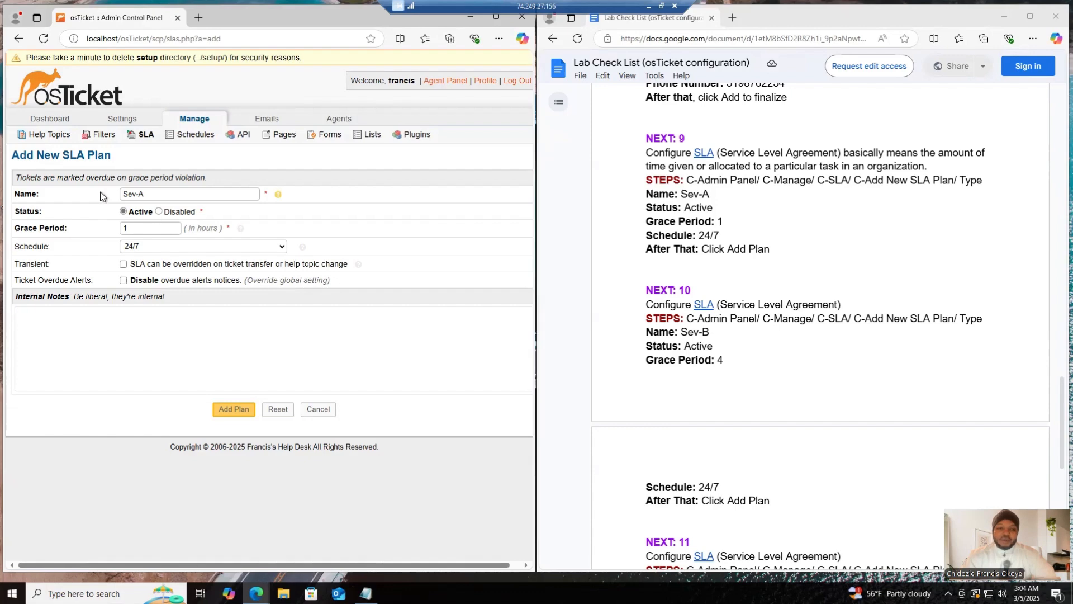
pyautogui.click(233, 411)
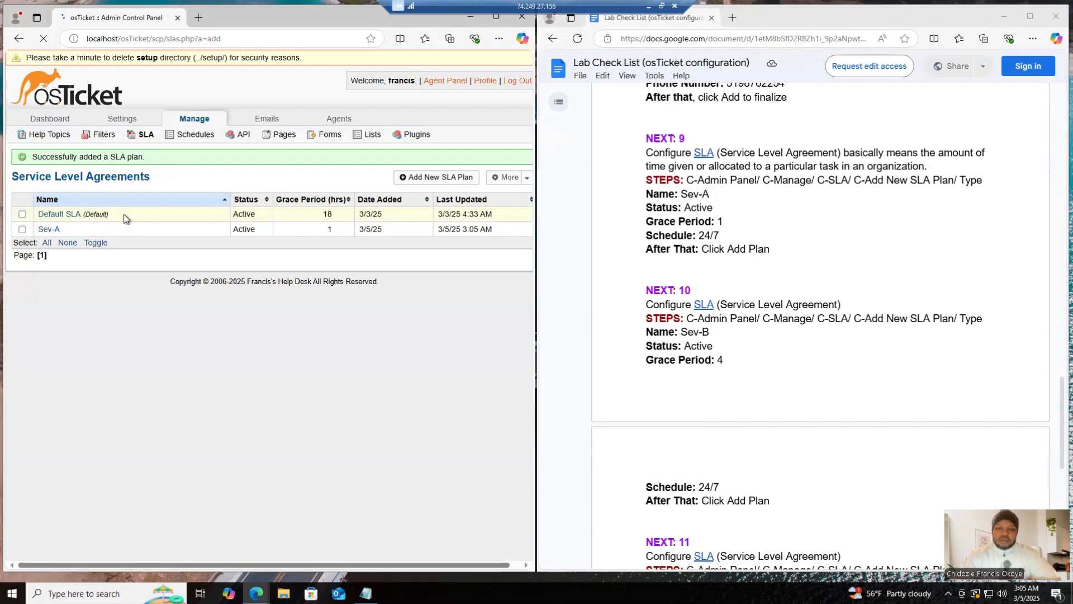
# Add an SLA plan named Sev-B with a grace period of 4 hours and a 24/7 schedule, as in checklist item 10
pyautogui.click(147, 135)
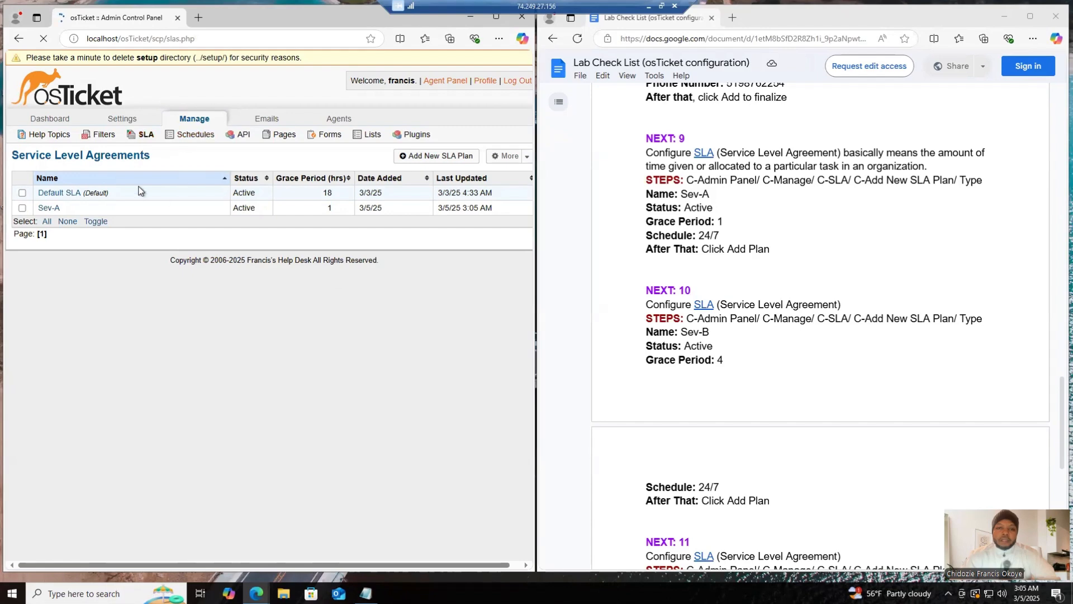
pyautogui.click(436, 157)
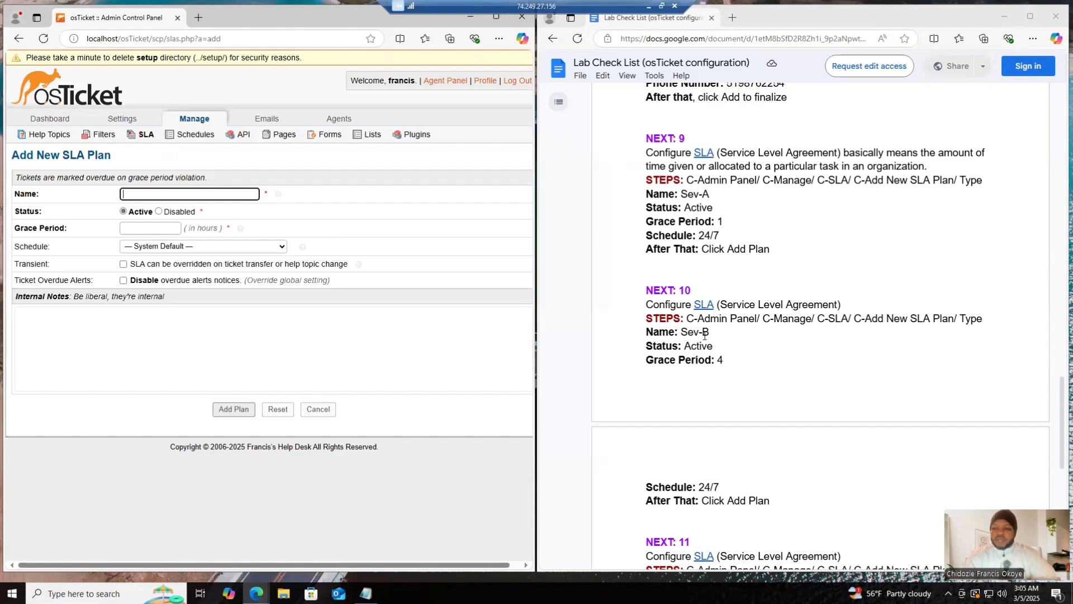
pyautogui.write('S')
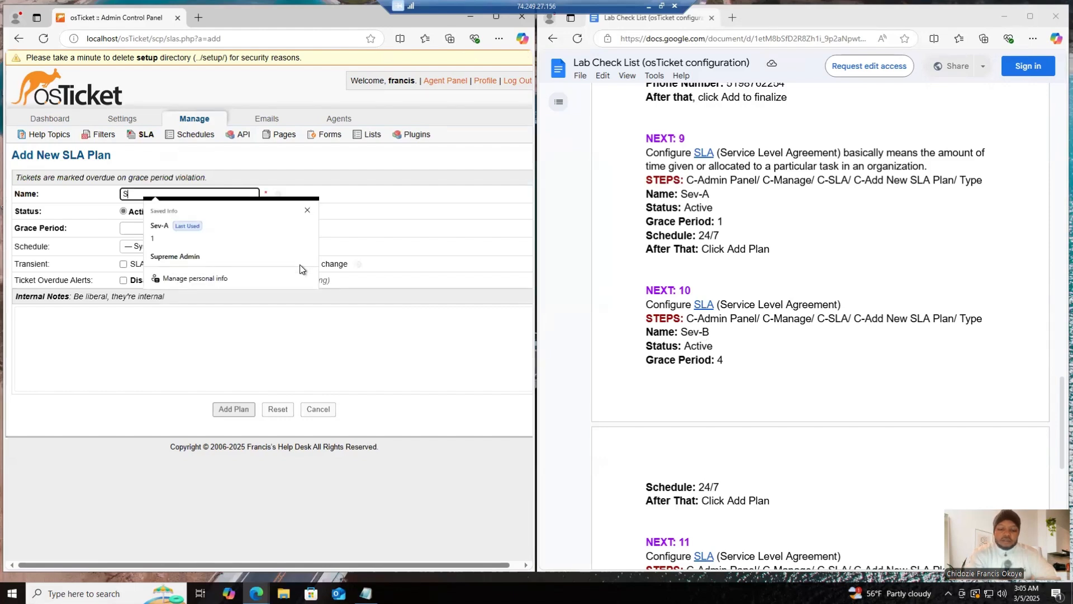
pyautogui.write('e')
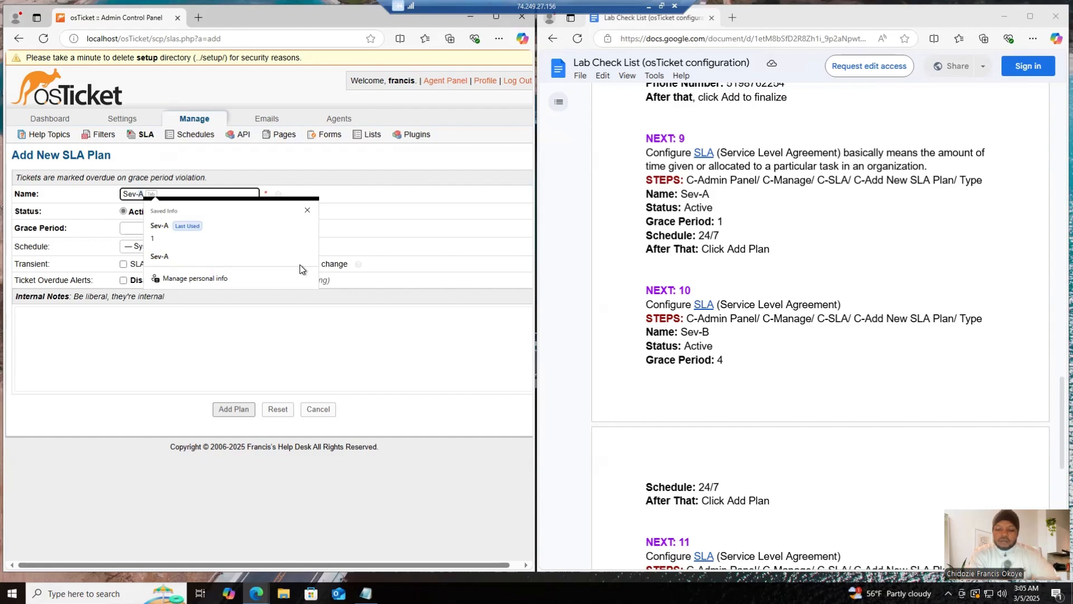
pyautogui.write('v-B')
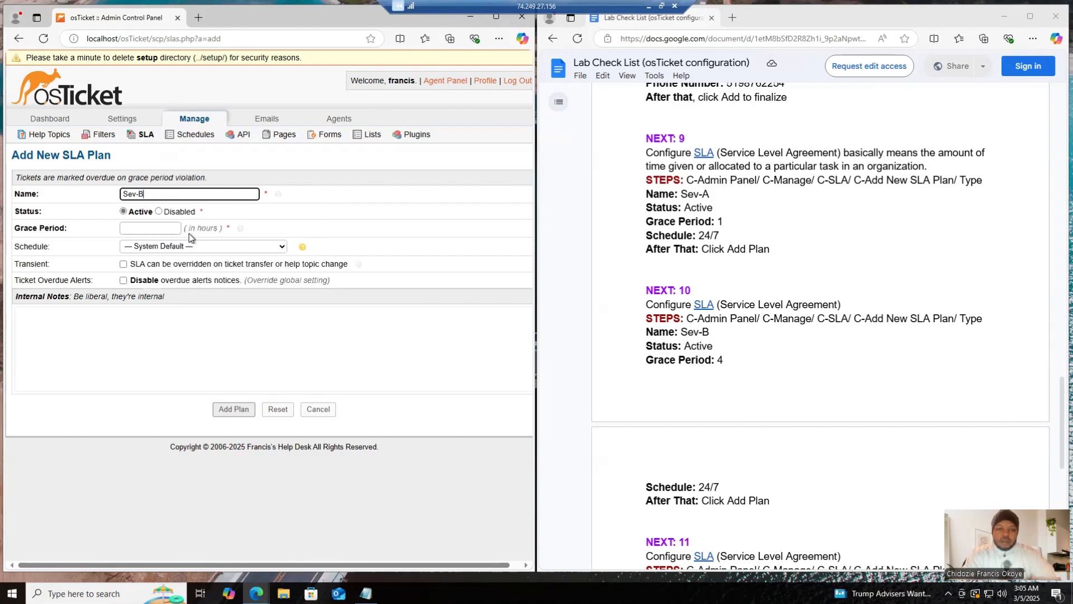
pyautogui.click(169, 230)
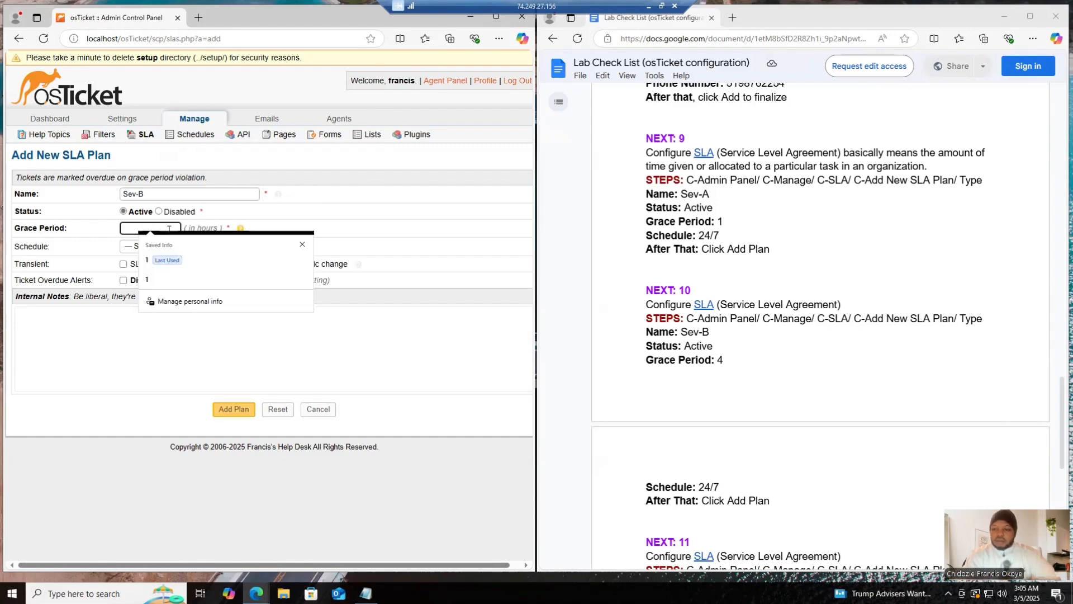
pyautogui.write('4')
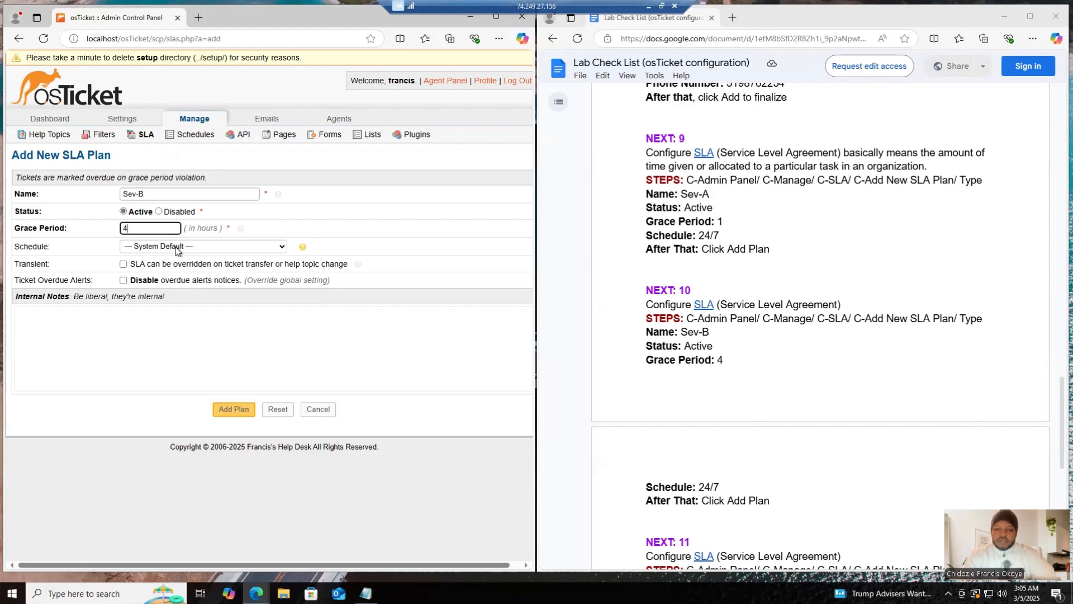
pyautogui.click(176, 247)
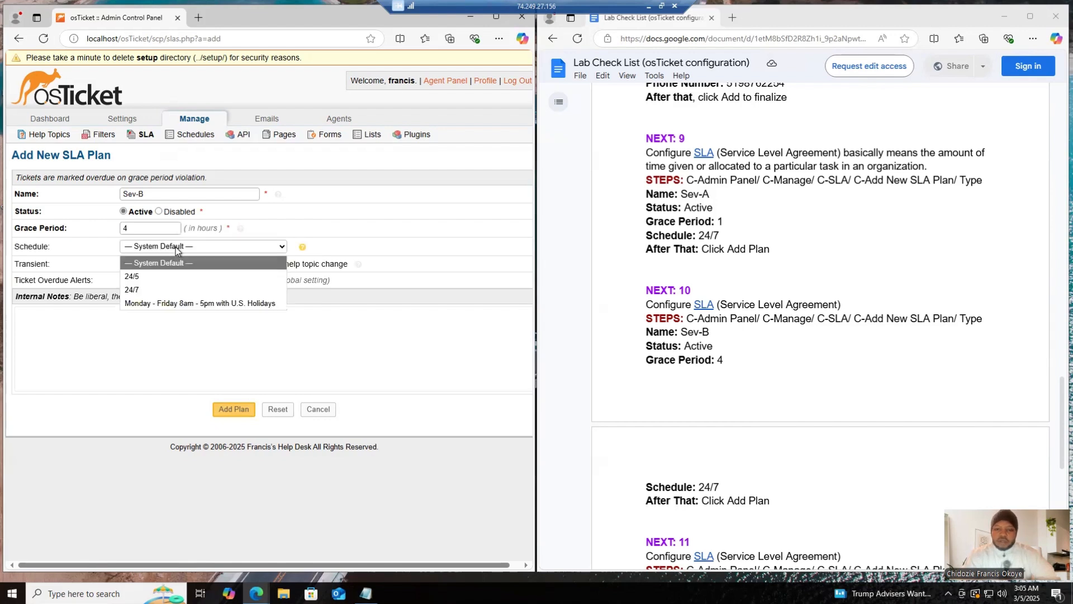
pyautogui.click(153, 290)
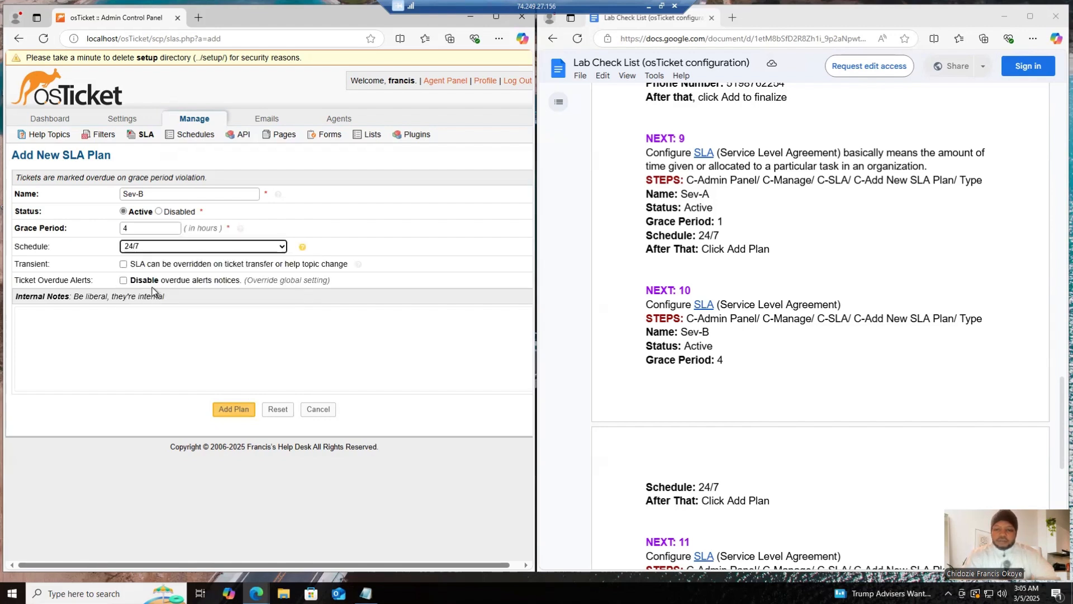
pyautogui.click(239, 413)
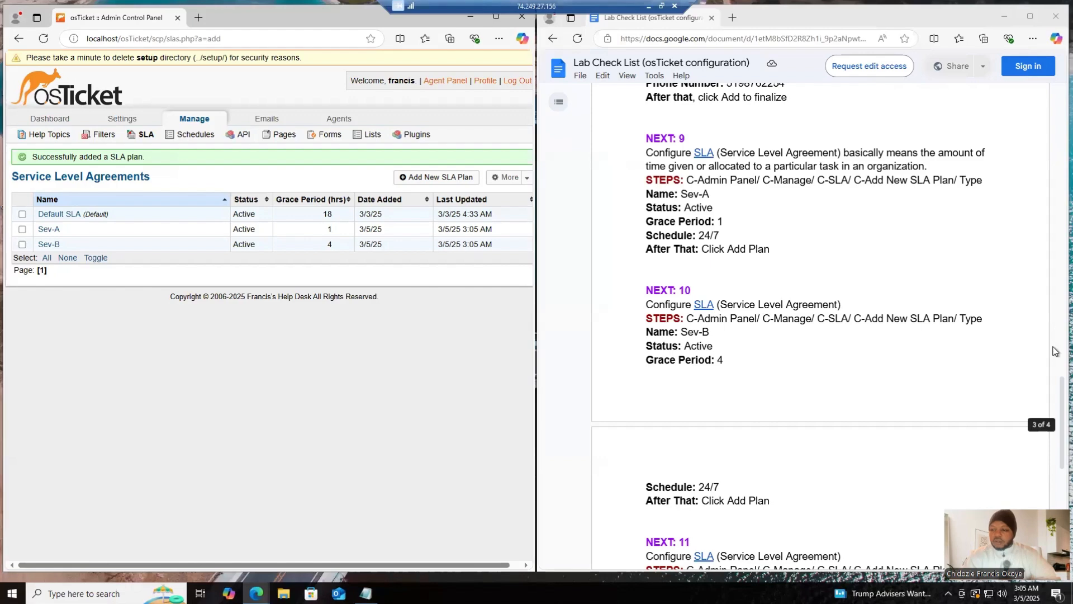
# Start a new SLA plan from item 11 of the checklist and name it Sev-C
pyautogui.moveTo(1053, 394); pyautogui.dragTo(1053, 459)
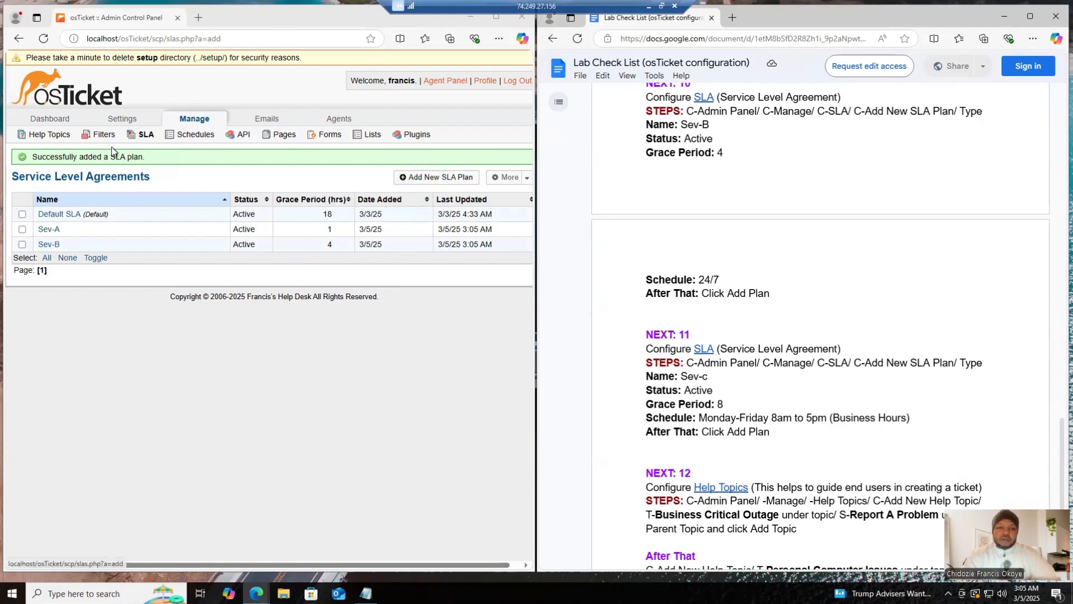
pyautogui.click(148, 137)
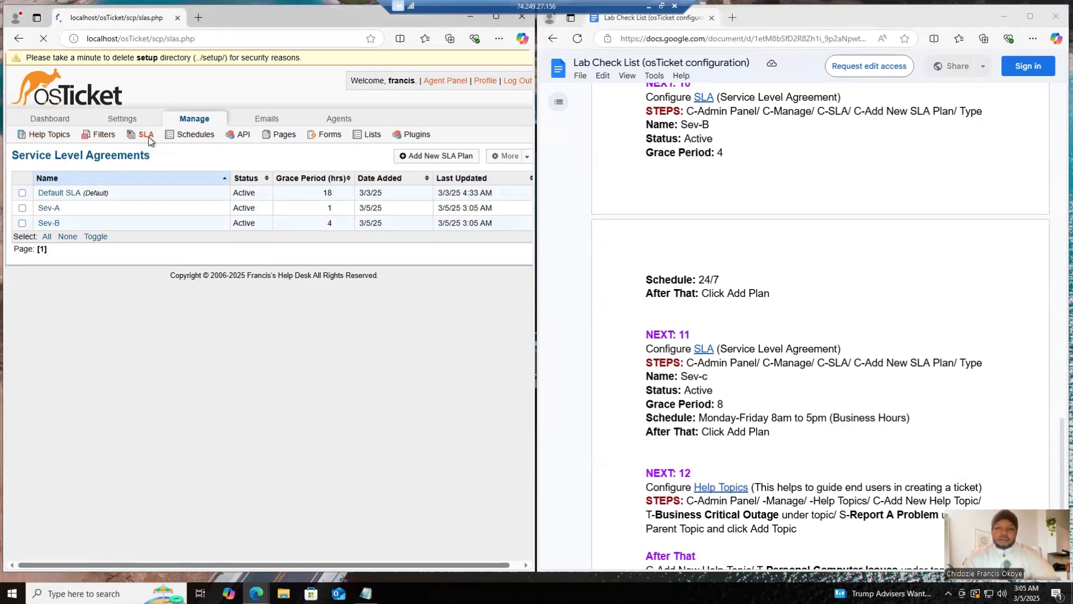
pyautogui.click(428, 159)
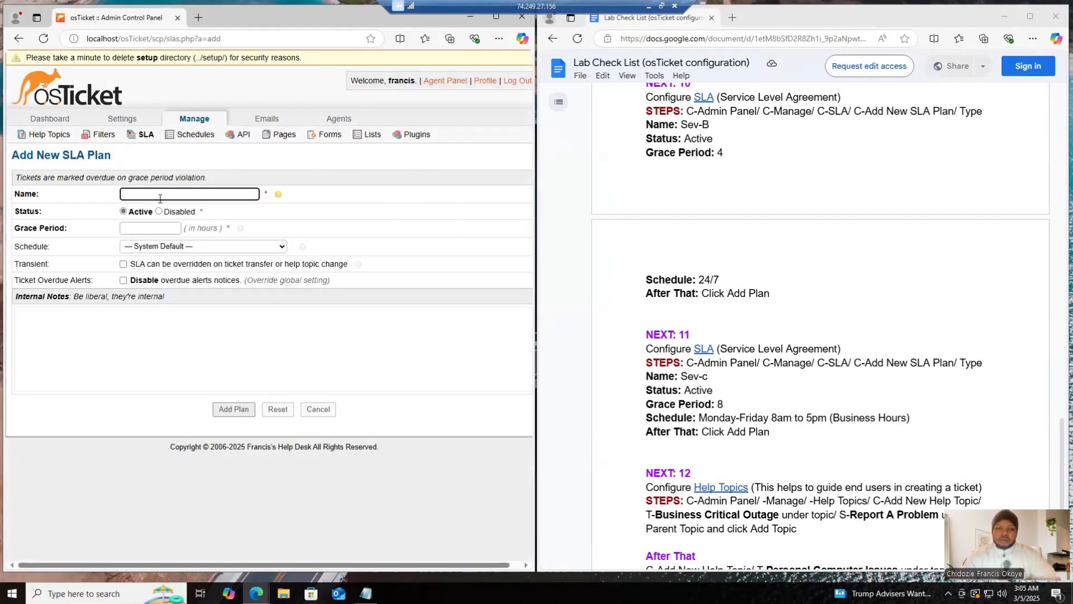
pyautogui.click(160, 198)
pyautogui.write('S')
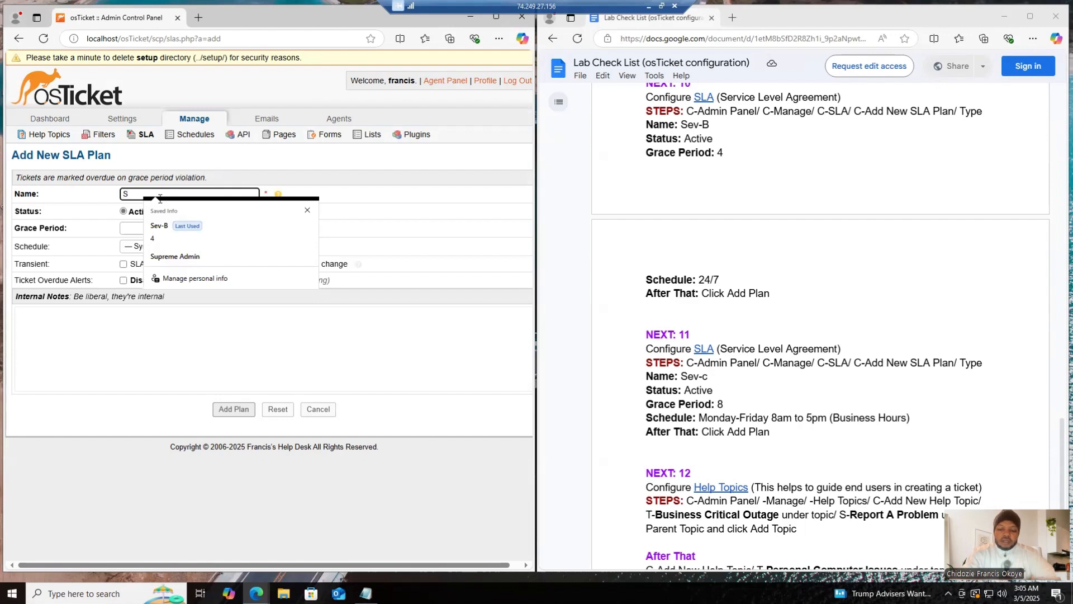
pyautogui.write('ev-')
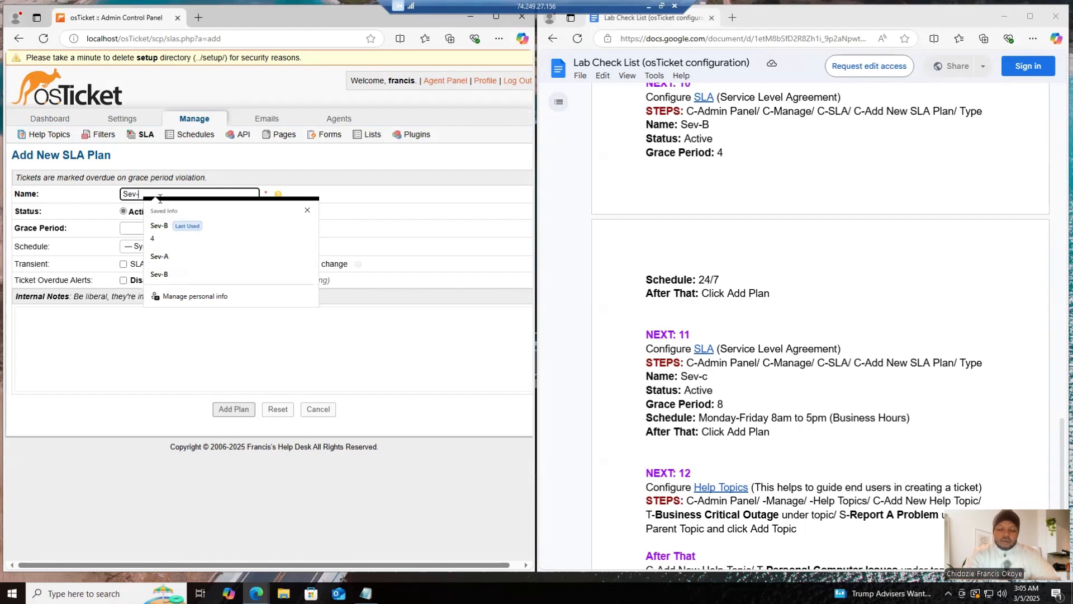
pyautogui.write('C')
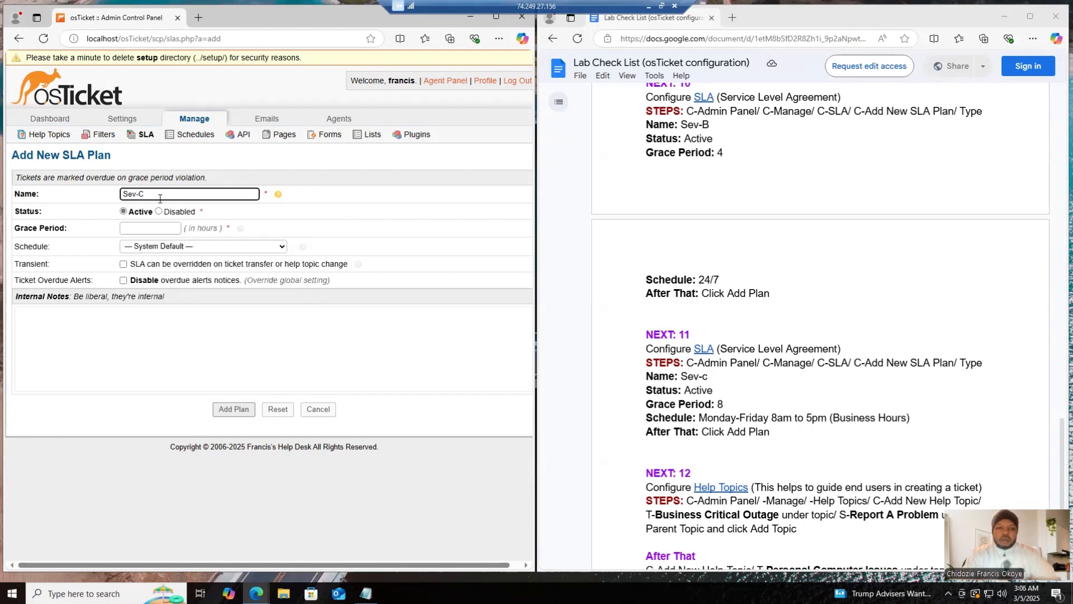
# Give the Sev-C plan a grace period of 8 hours and the Monday - Friday 8am - 5pm with U.S. Holidays schedule, and add it
pyautogui.click(153, 228)
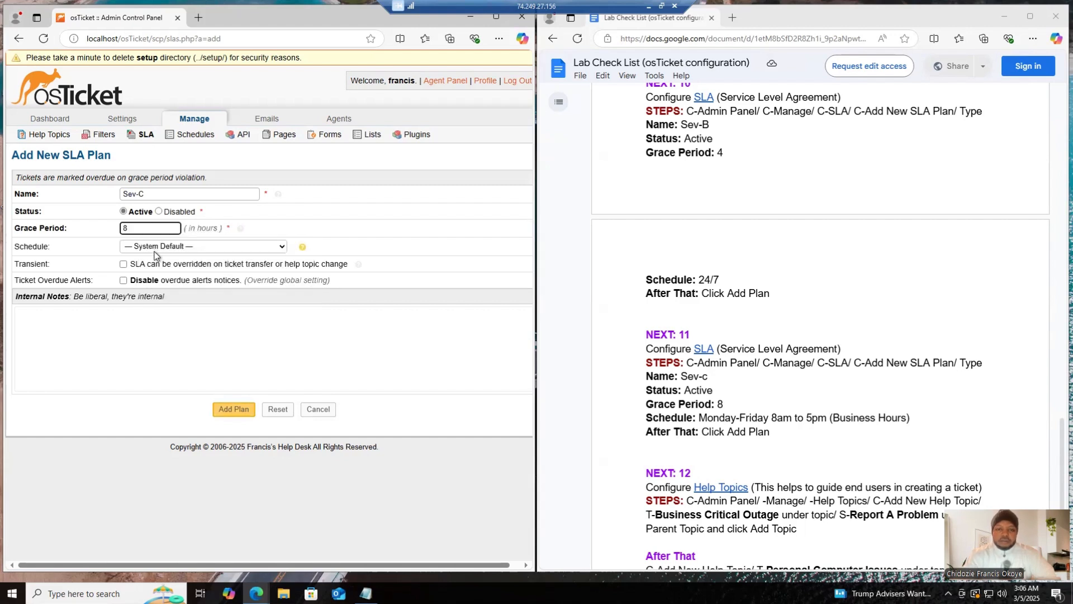
pyautogui.click(160, 247)
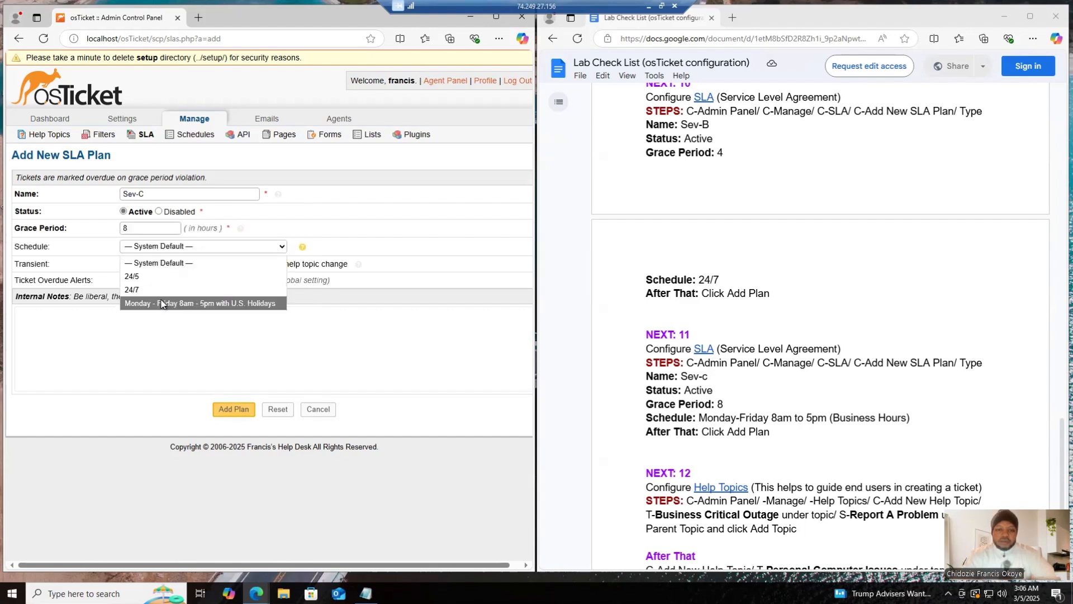
pyautogui.click(232, 408)
pyautogui.click(233, 408)
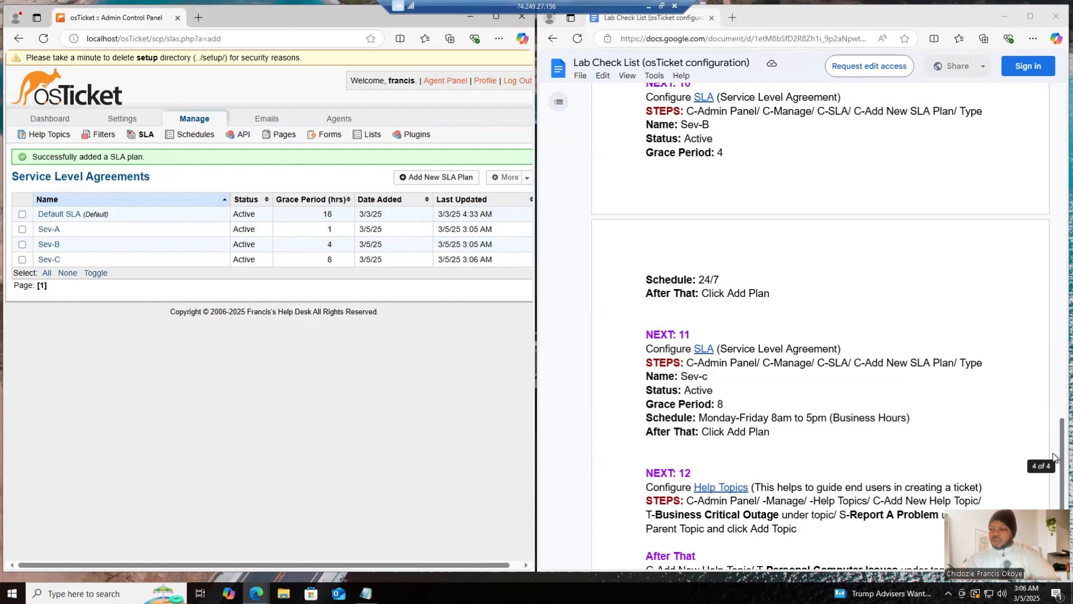
# Return to checklist item 8 and start a new user in the Agent Panel's user directory
pyautogui.moveTo(1053, 457); pyautogui.dragTo(1053, 507)
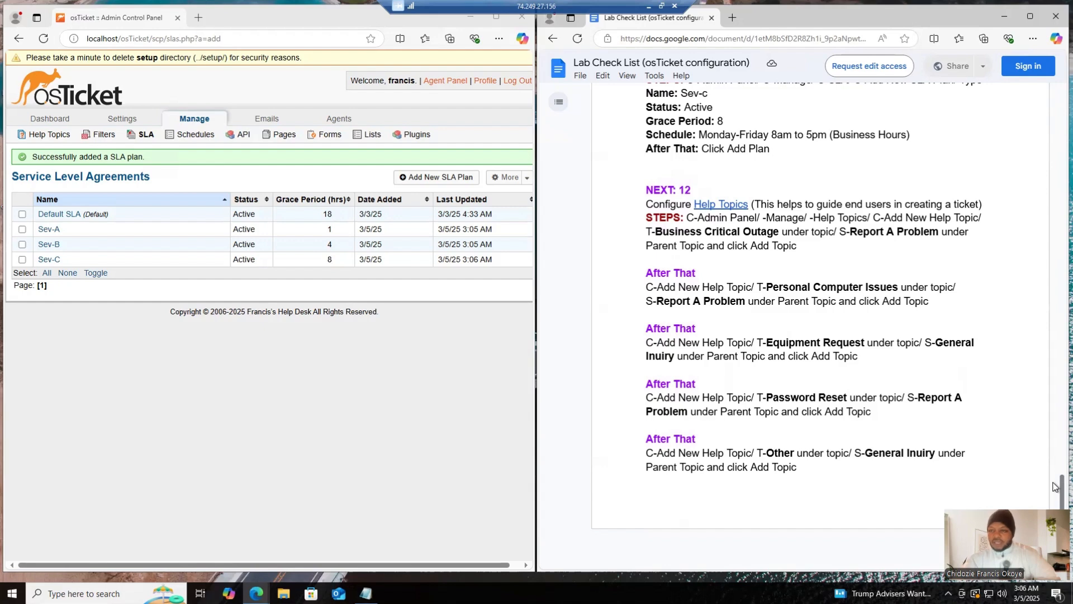
pyautogui.moveTo(1055, 487); pyautogui.dragTo(1053, 357)
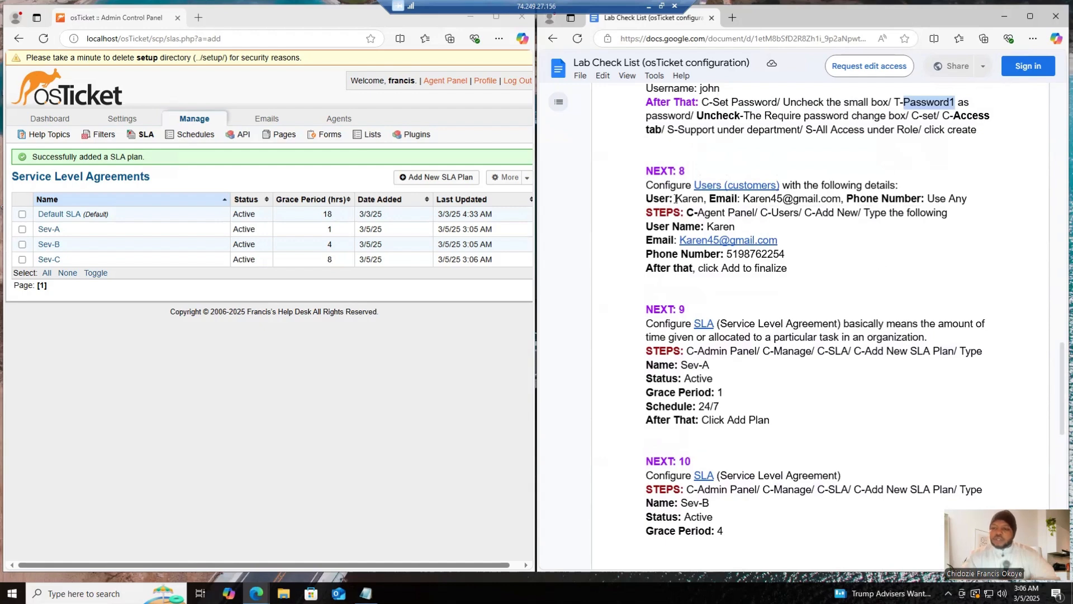
pyautogui.click(754, 198)
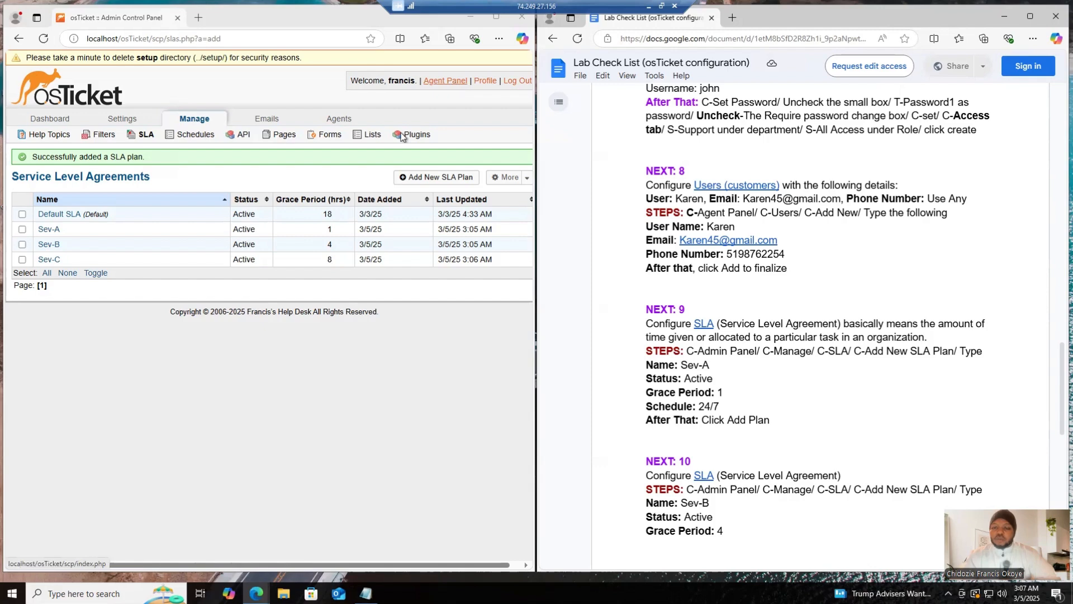
pyautogui.click(444, 81)
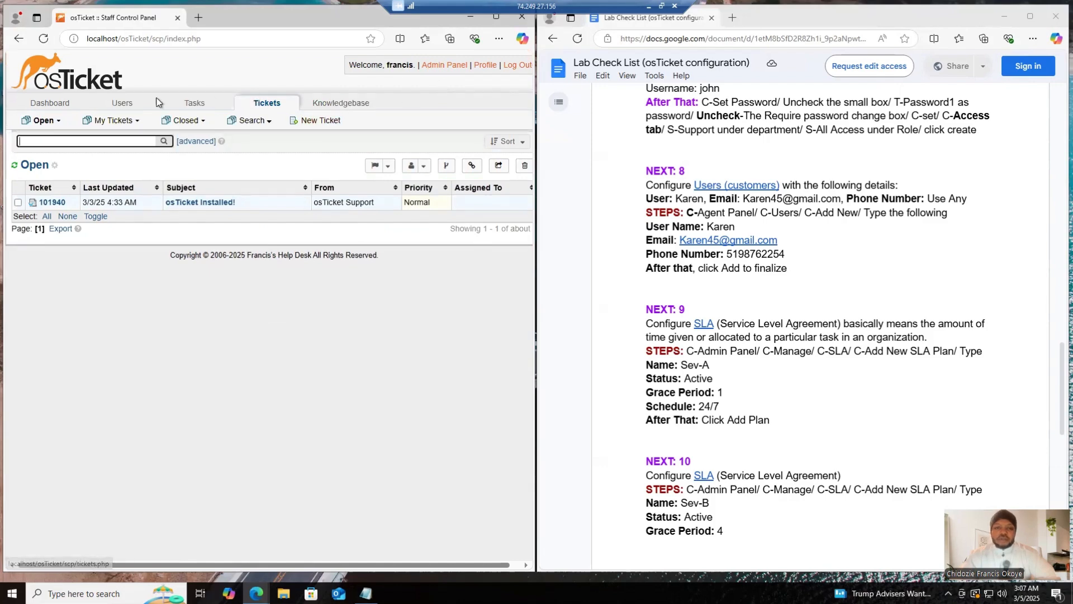
pyautogui.click(122, 105)
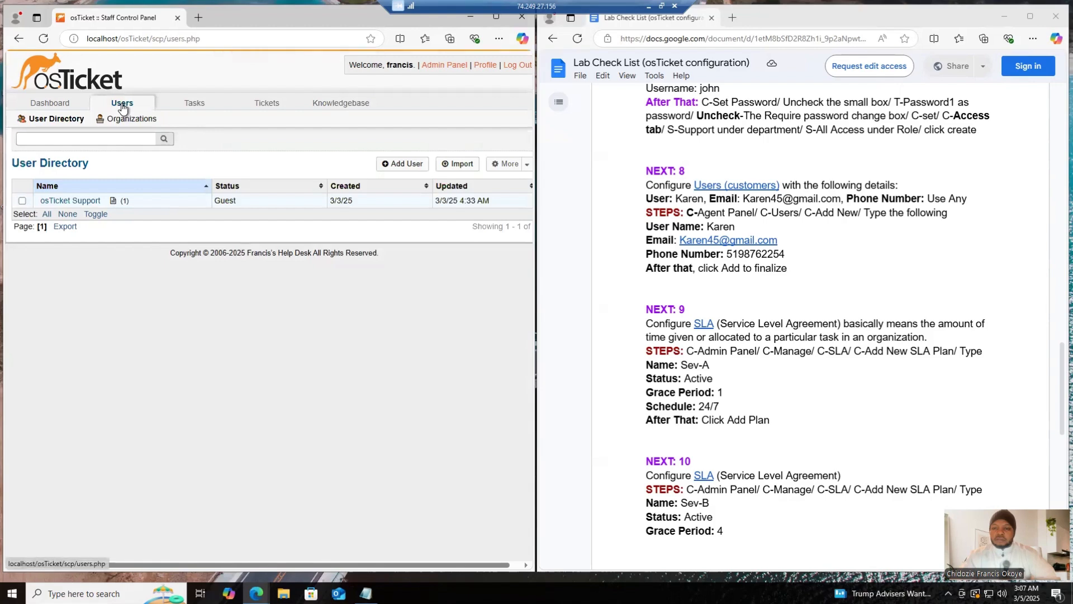
pyautogui.click(407, 164)
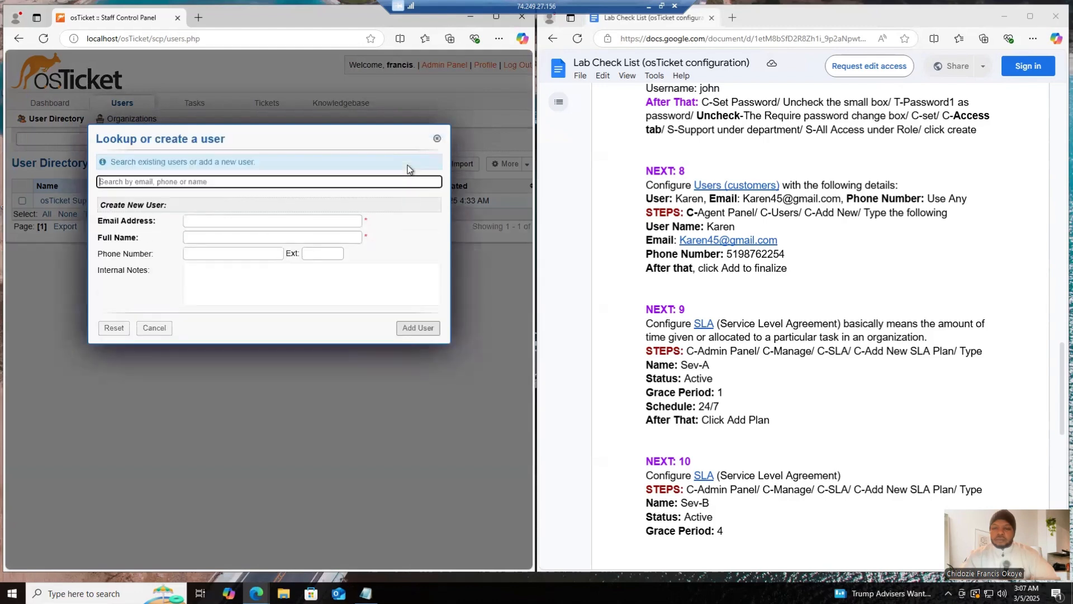
# Enter the customer's name as the email address and copy the email address from checklist item 8 into the full name field
pyautogui.click(257, 221)
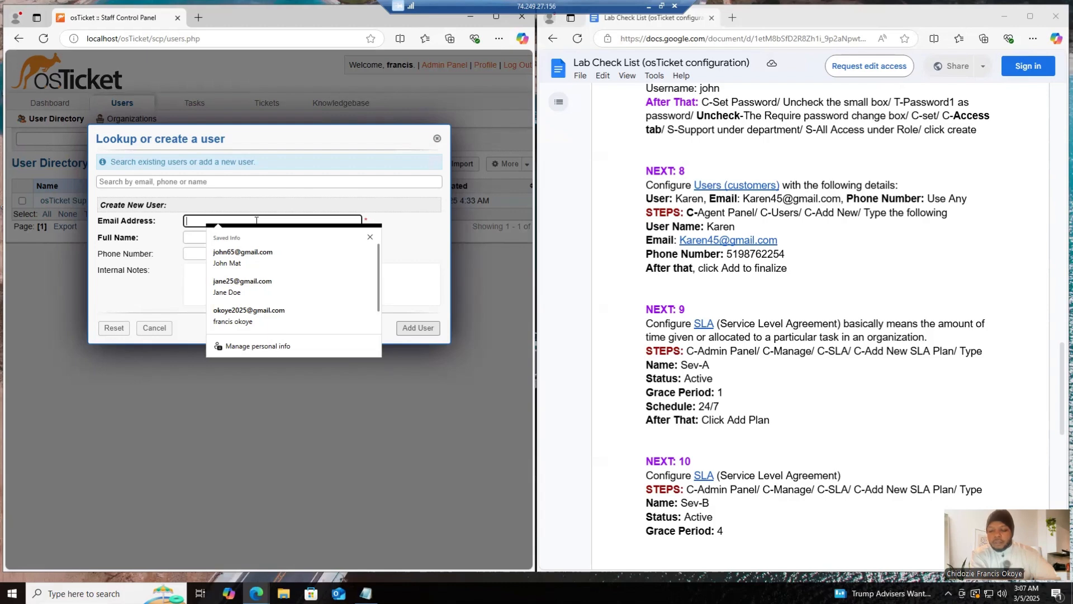
pyautogui.write('K')
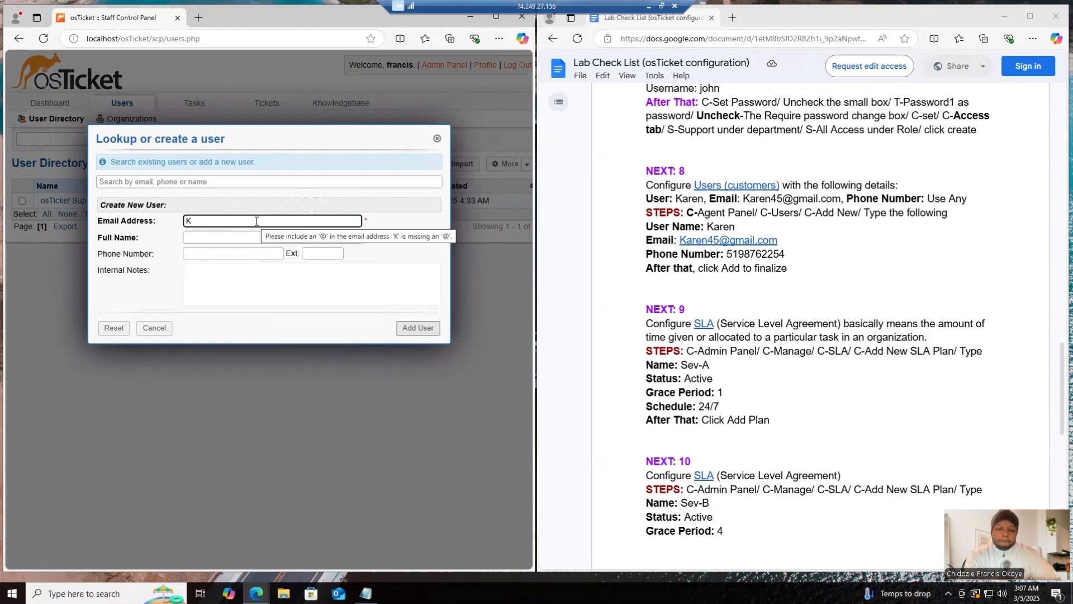
pyautogui.write('aren')
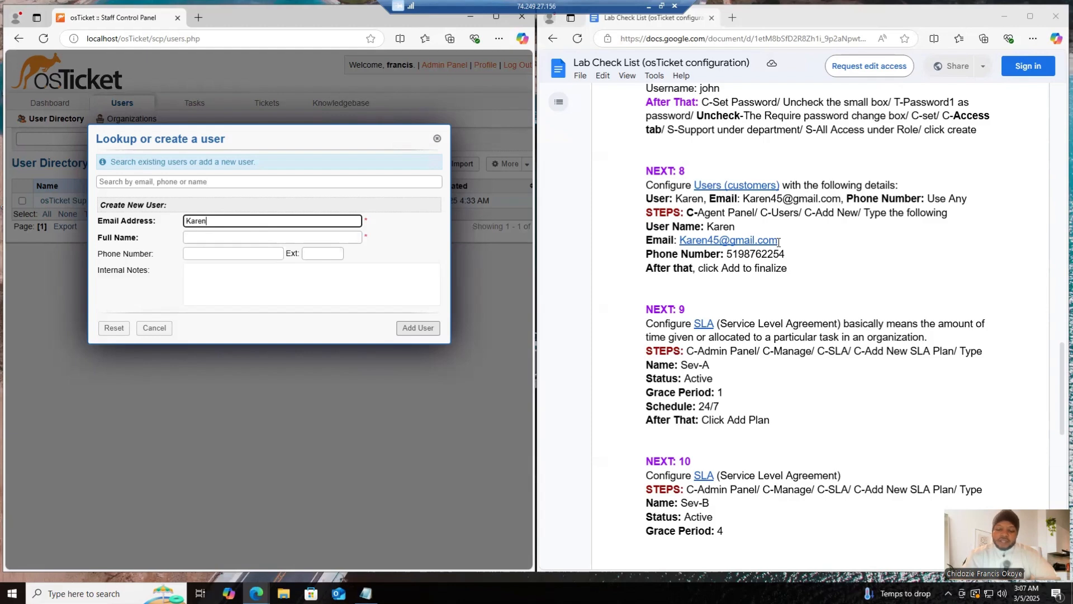
pyautogui.moveTo(779, 242); pyautogui.dragTo(680, 240)
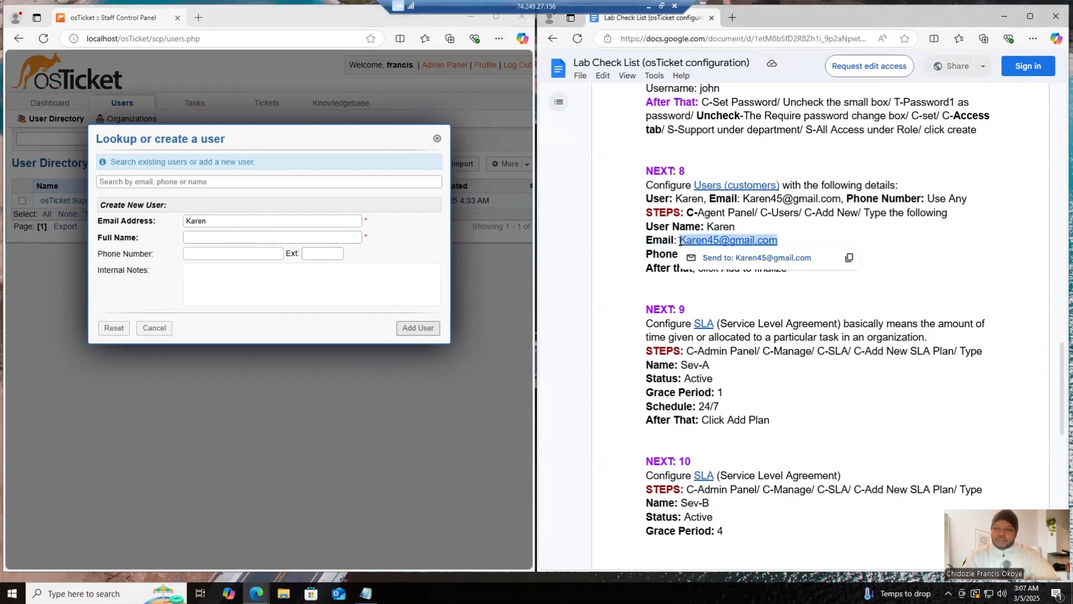
pyautogui.rightClick(689, 240)
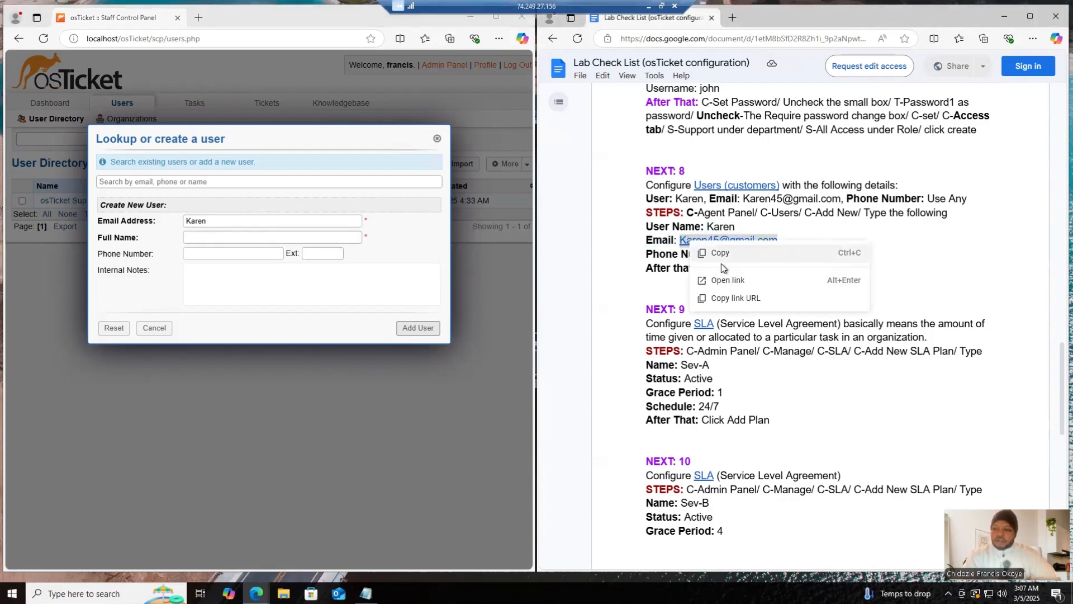
pyautogui.click(702, 251)
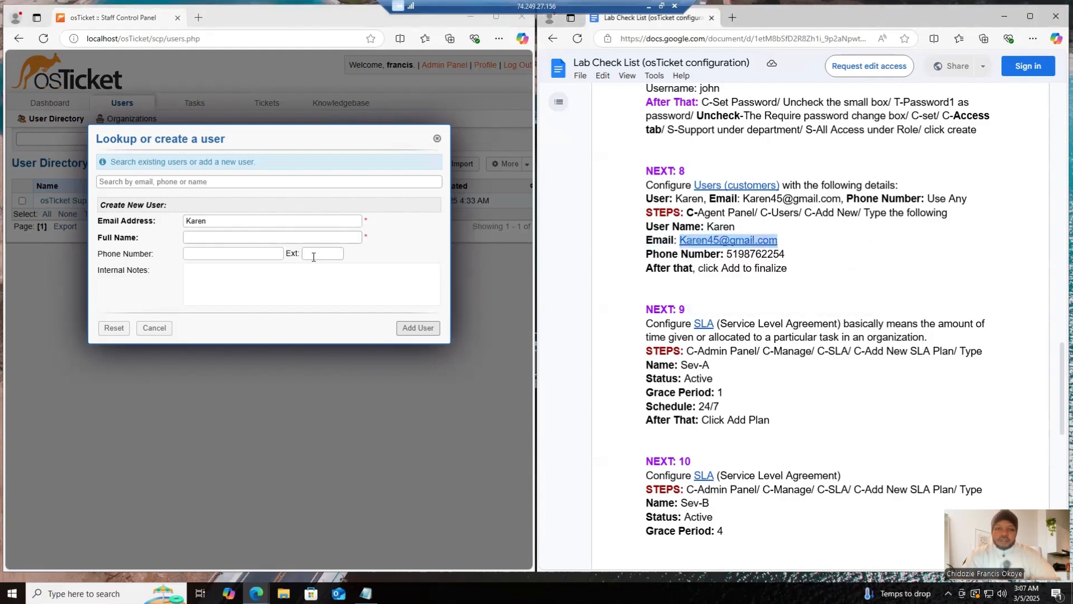
pyautogui.click(259, 239)
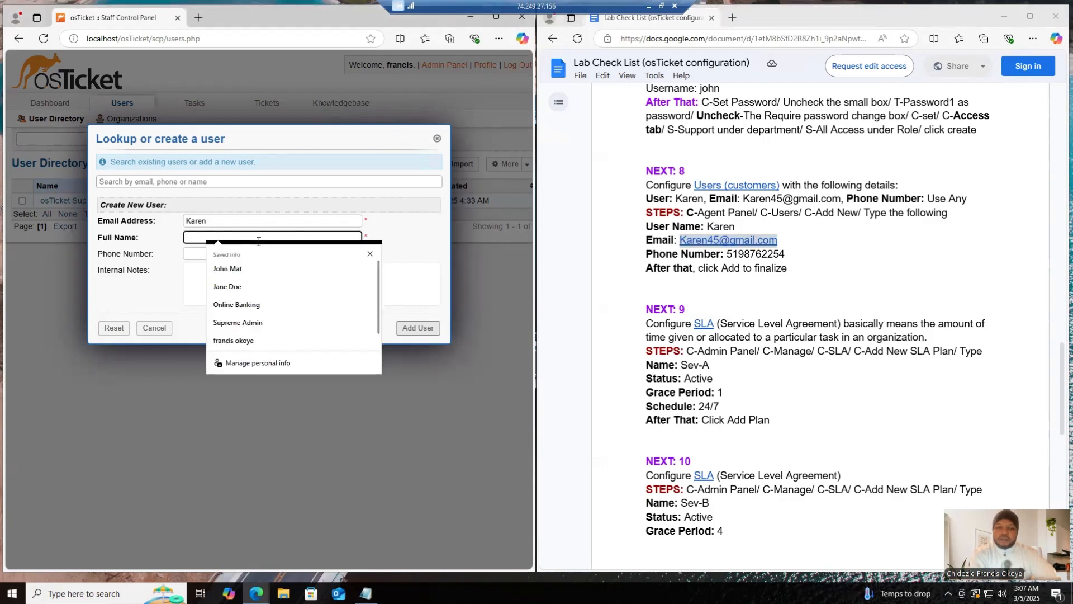
pyautogui.hotkey('ctrl', 'v')
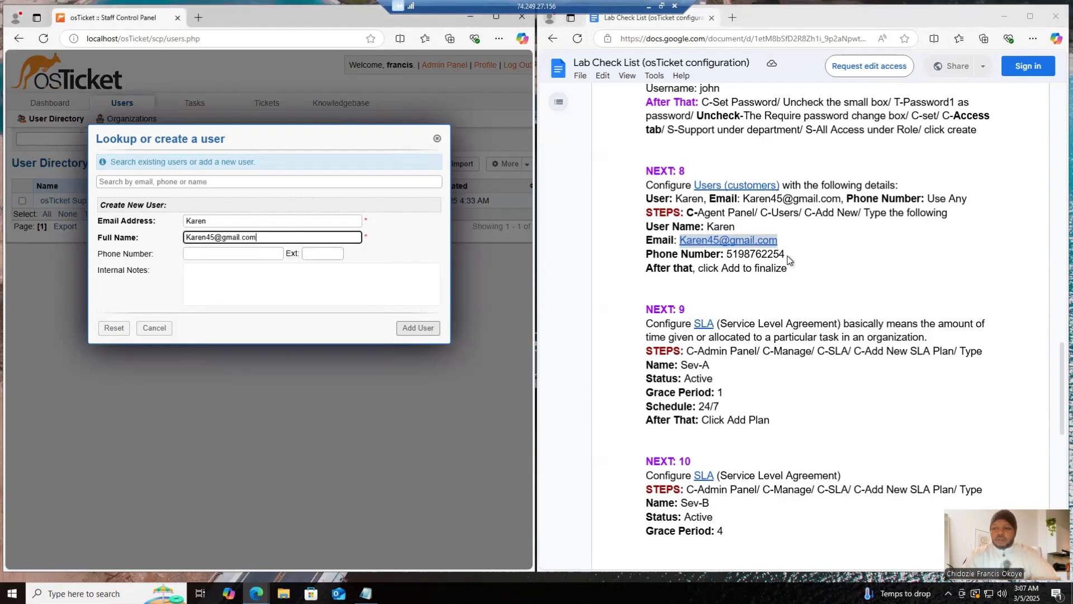
# Copy the customer's phone number from checklist item 8 into the new user form and try to add the user
pyautogui.moveTo(786, 258); pyautogui.dragTo(728, 258)
pyautogui.rightClick(728, 258)
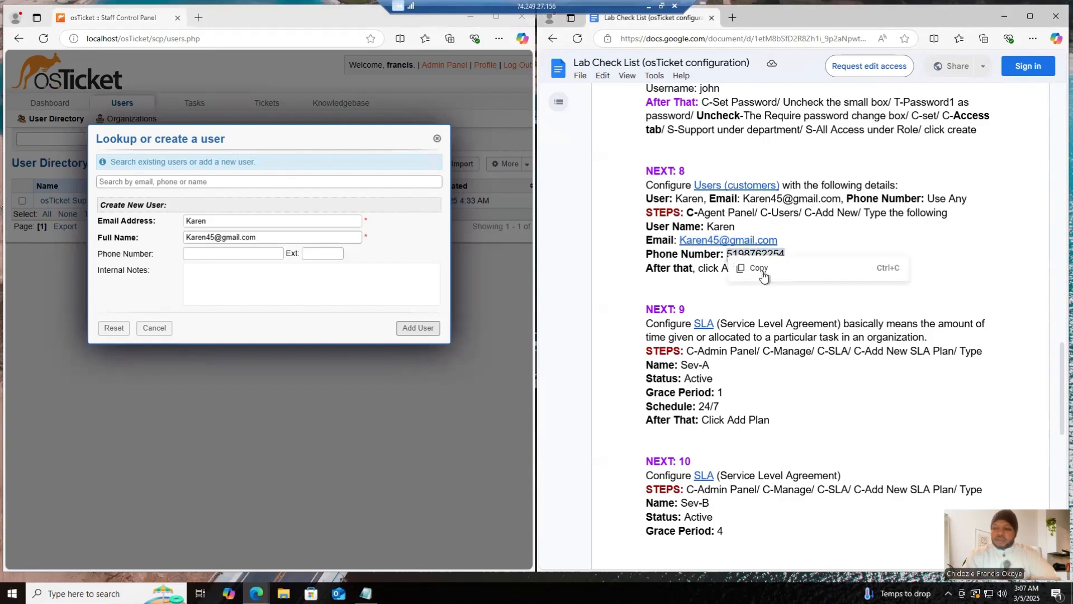
pyautogui.click(772, 271)
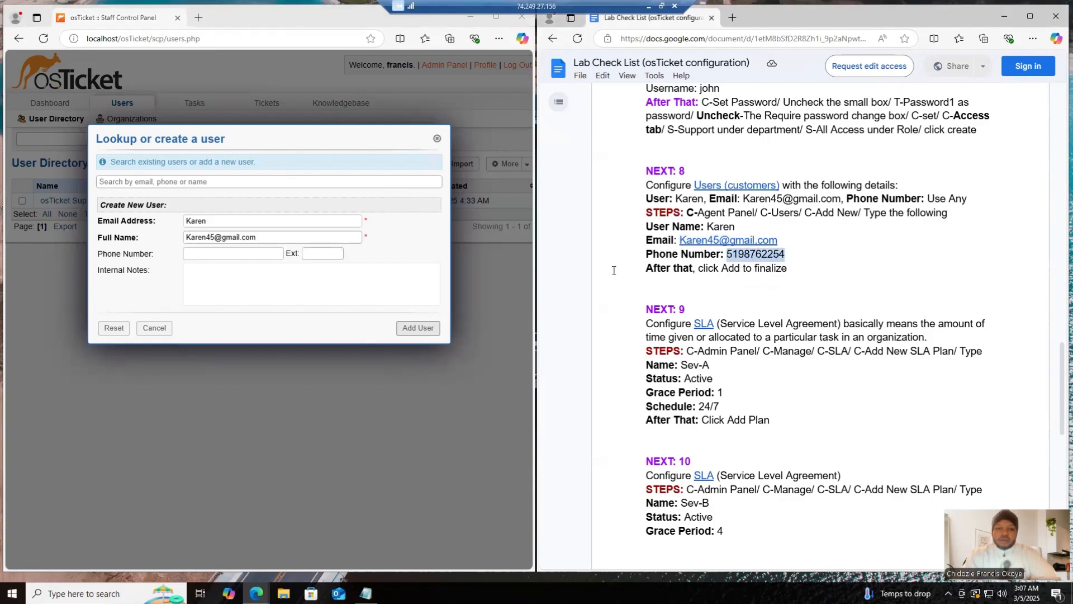
pyautogui.click(247, 255)
pyautogui.hotkey('ctrl', 'v')
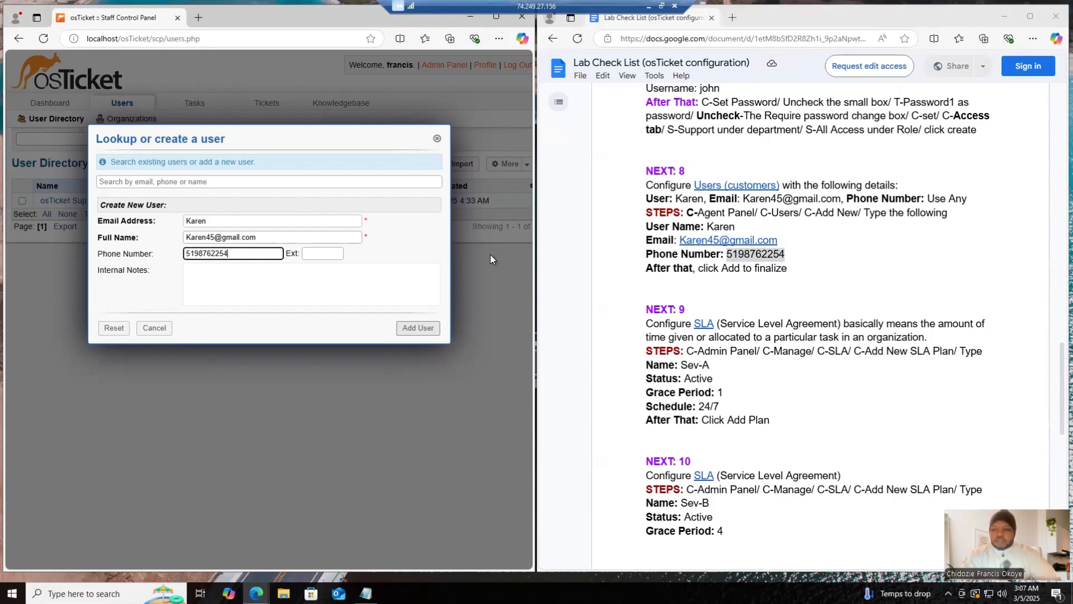
pyautogui.click(416, 329)
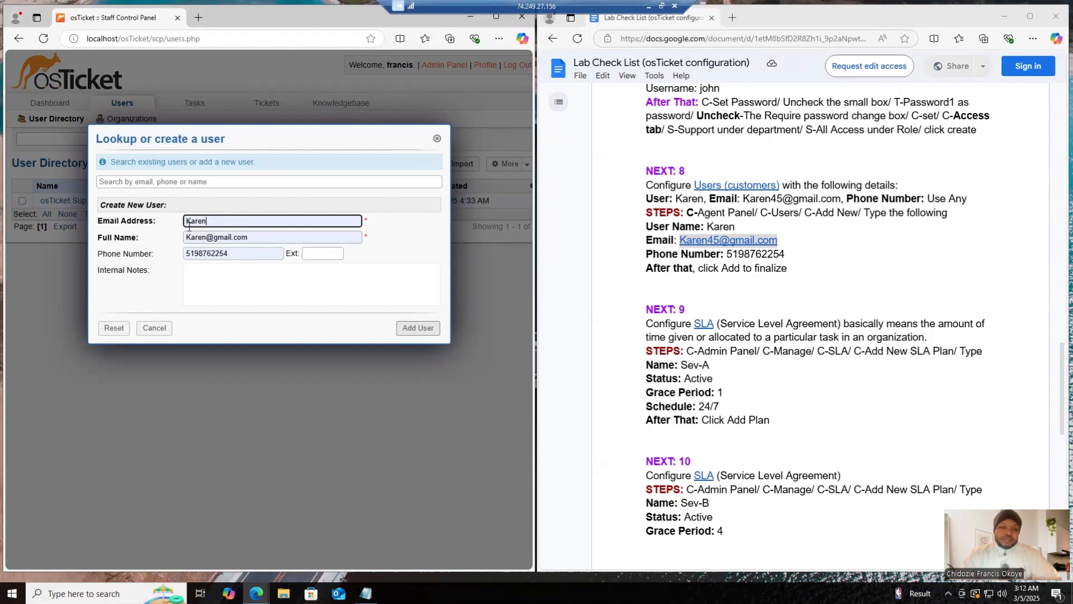
# Clear the wrong full name entry and replace the email address entry with the customer's email
pyautogui.click(250, 238)
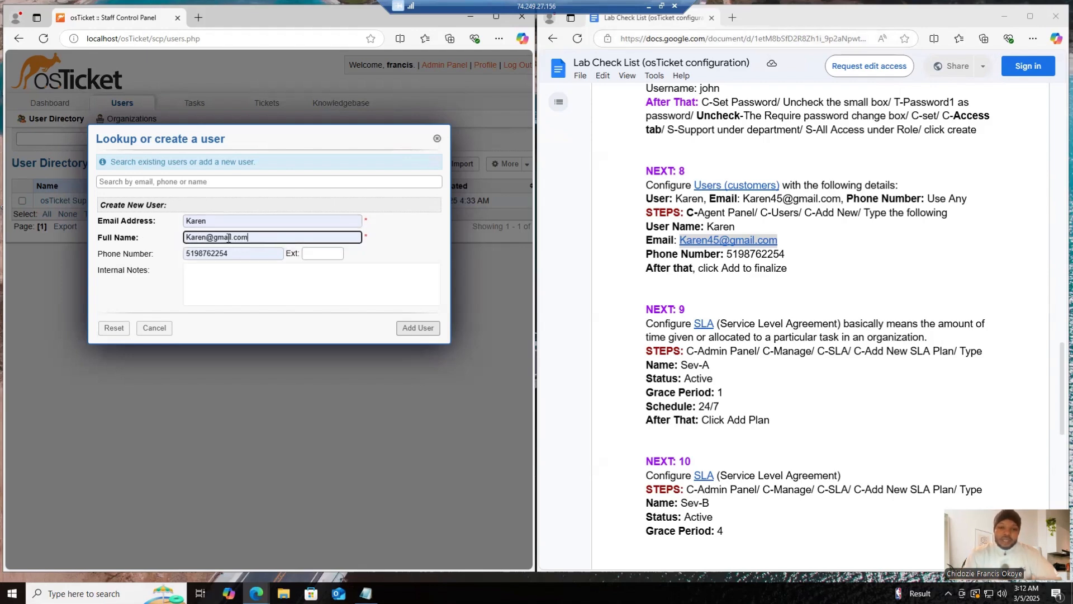
pyautogui.hotkey('ctrl', 'a')
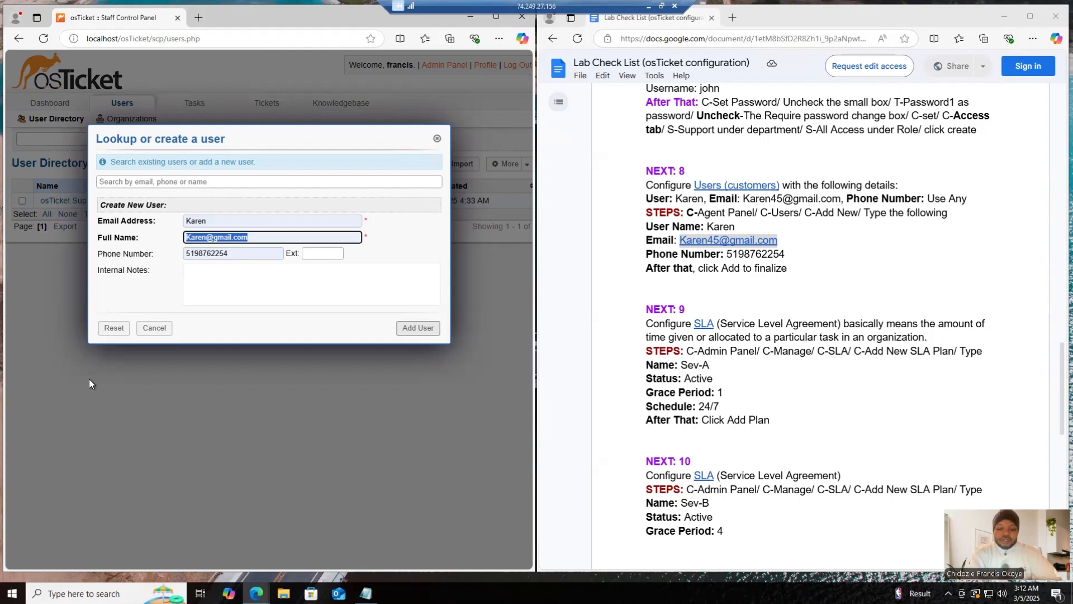
pyautogui.press('BackSpace')
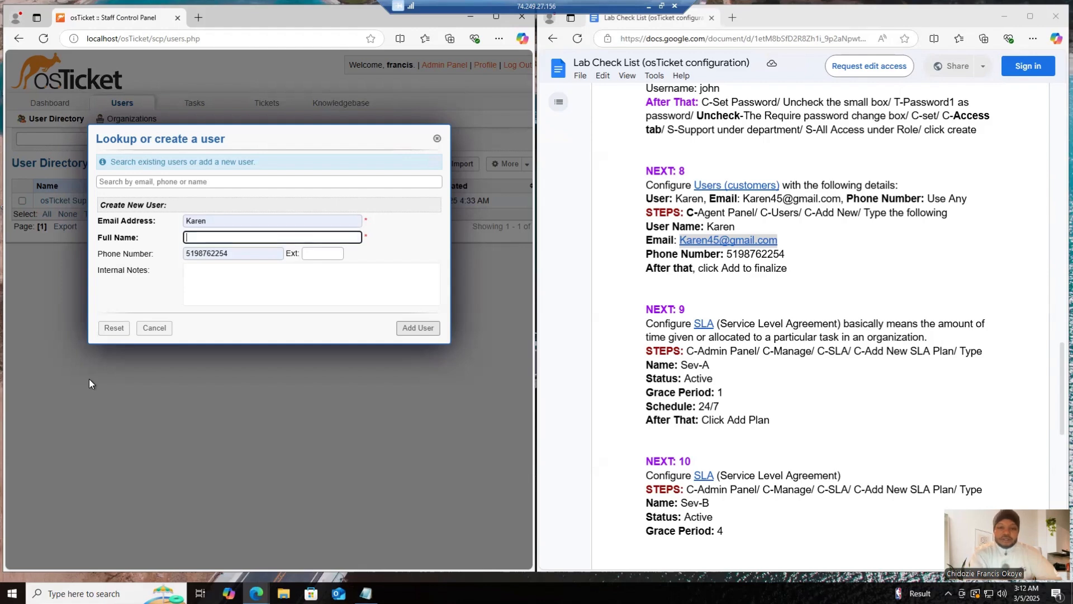
pyautogui.click(223, 222)
pyautogui.hotkey('ctrl', 'a')
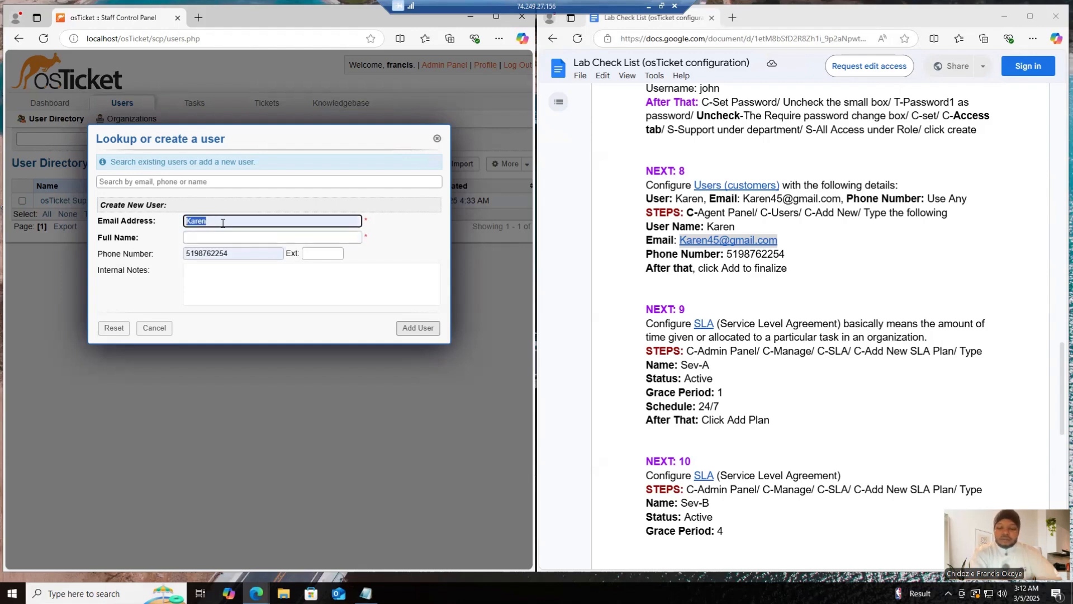
pyautogui.hotkey('ctrl', 'v')
# Enter the customer's name as the full name and add the user
pyautogui.click(224, 237)
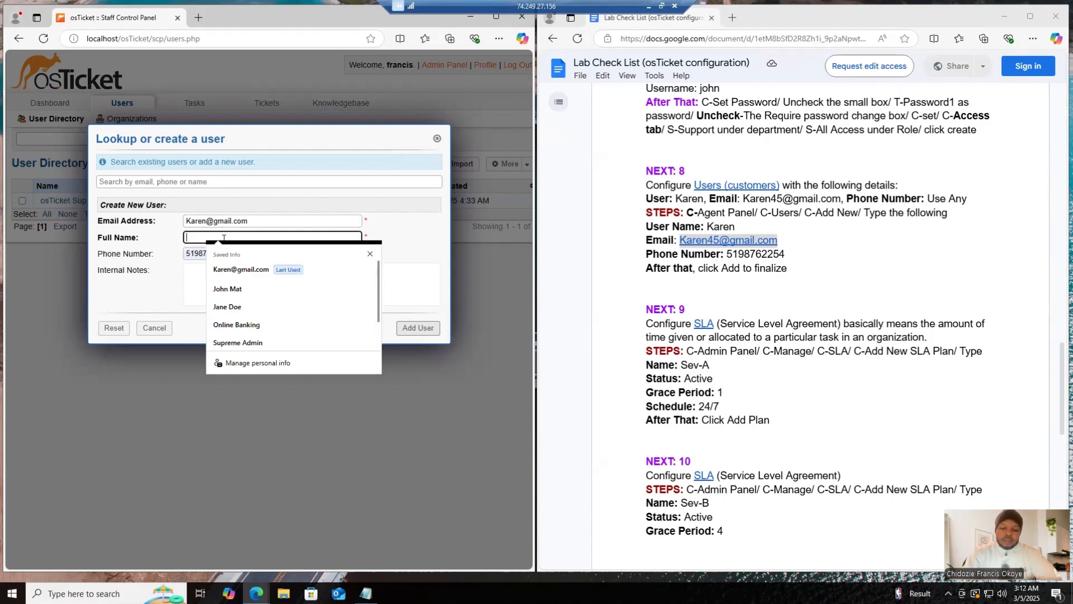
pyautogui.write('K')
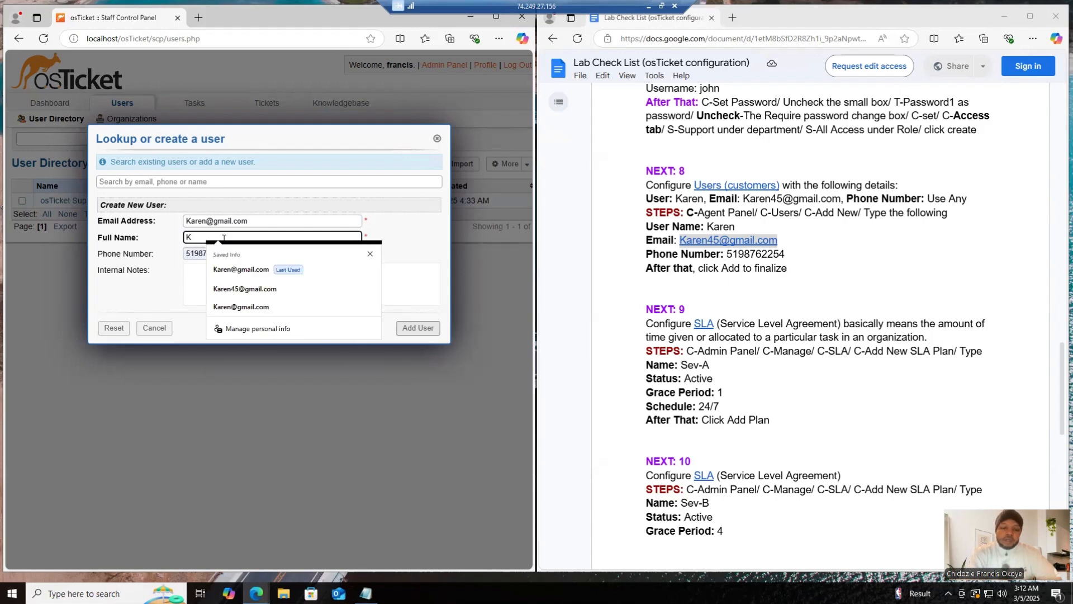
pyautogui.write('aren')
pyautogui.click(410, 280)
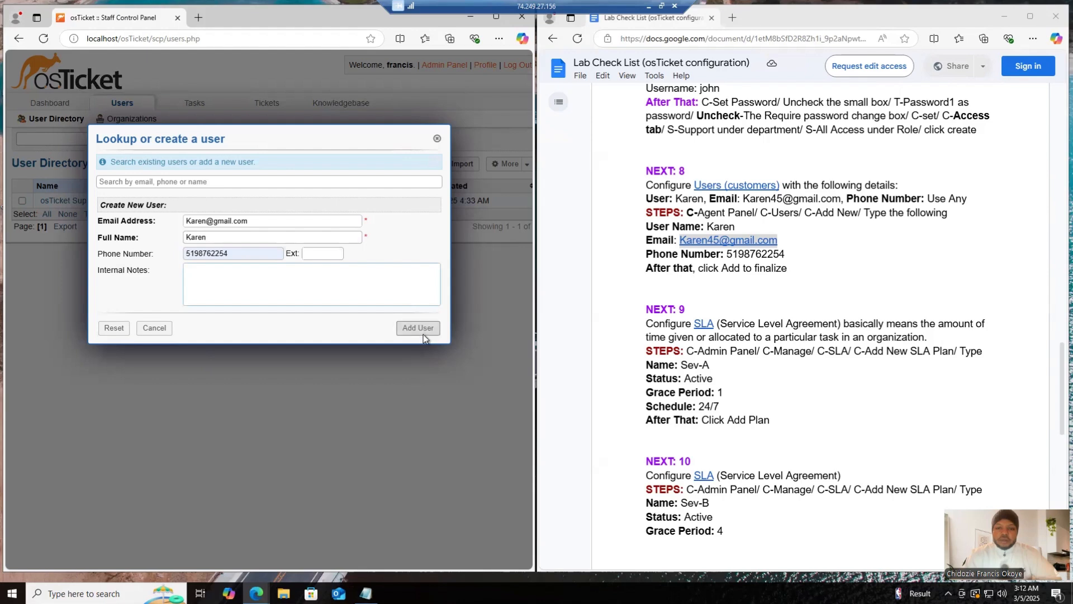
pyautogui.click(419, 330)
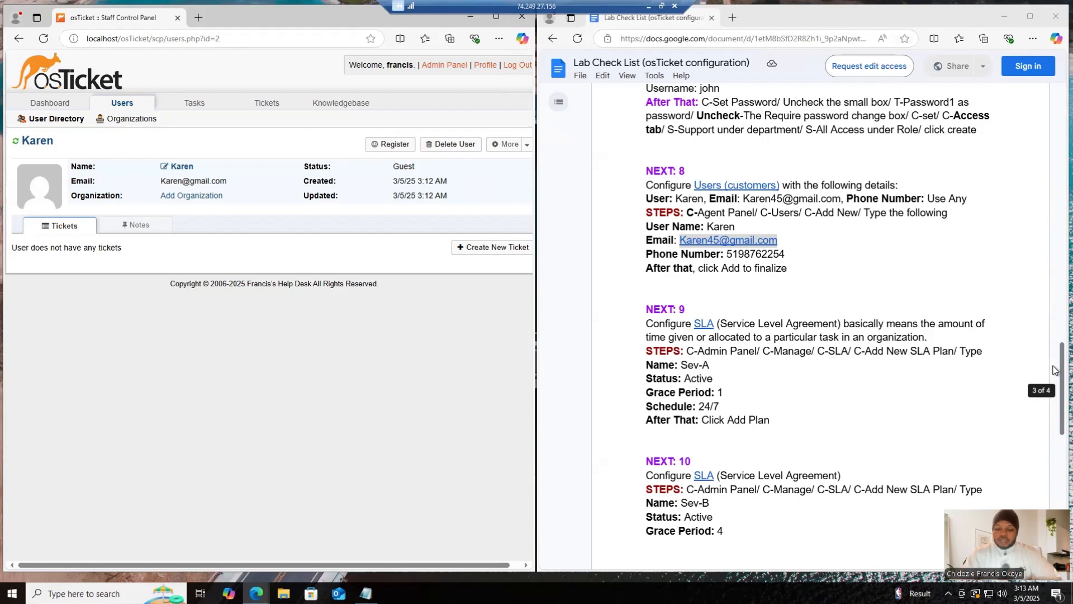
# Copy the topic name Business Critical Outage from checklist item 12 and open the Help Topics list in the admin area
pyautogui.moveTo(1054, 369); pyautogui.dragTo(1055, 501)
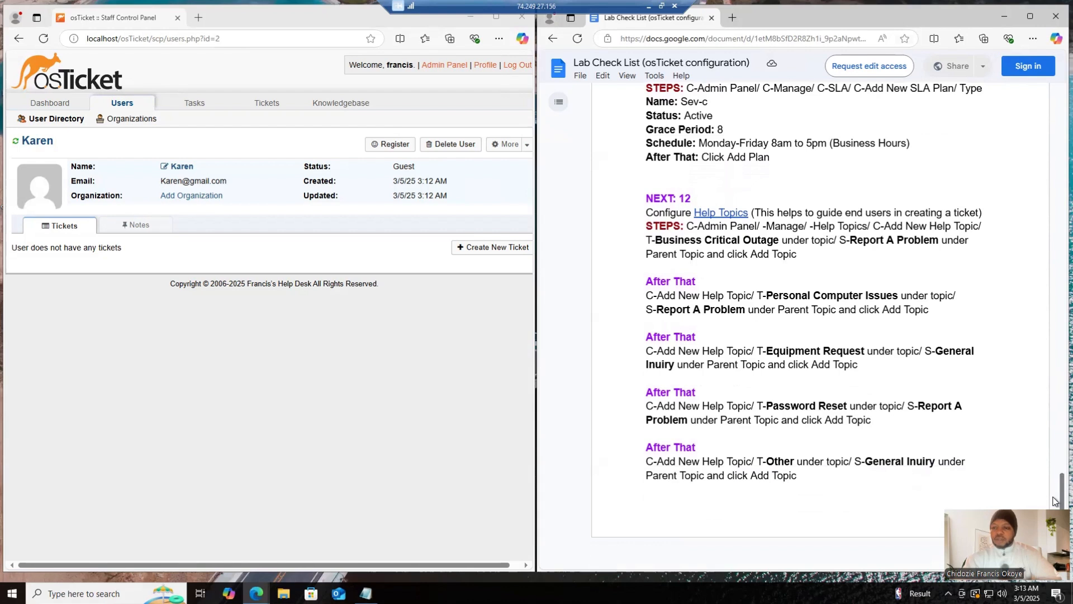
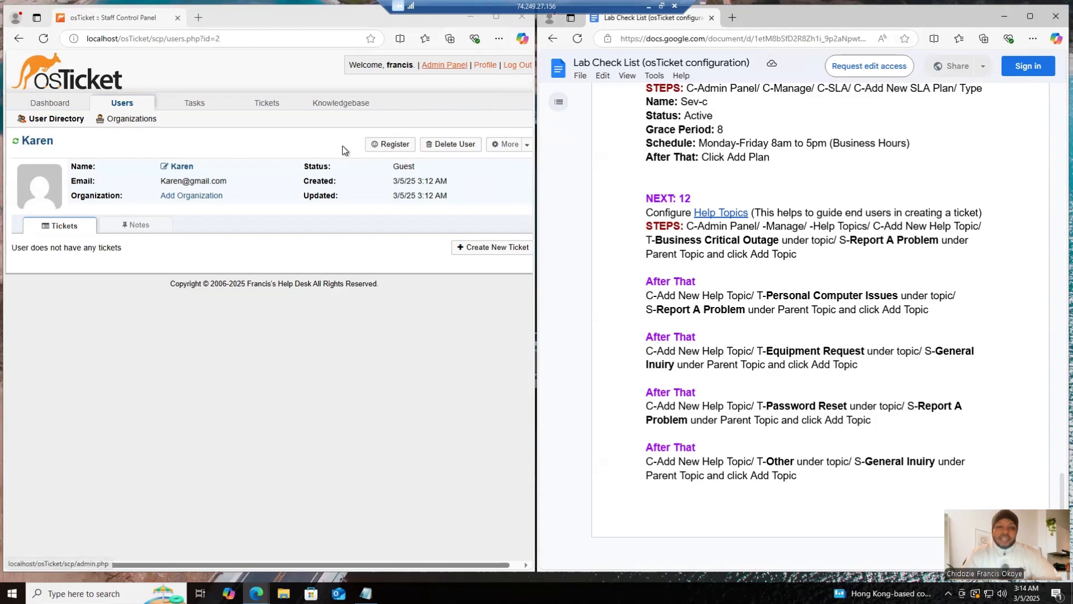
pyautogui.click(442, 65)
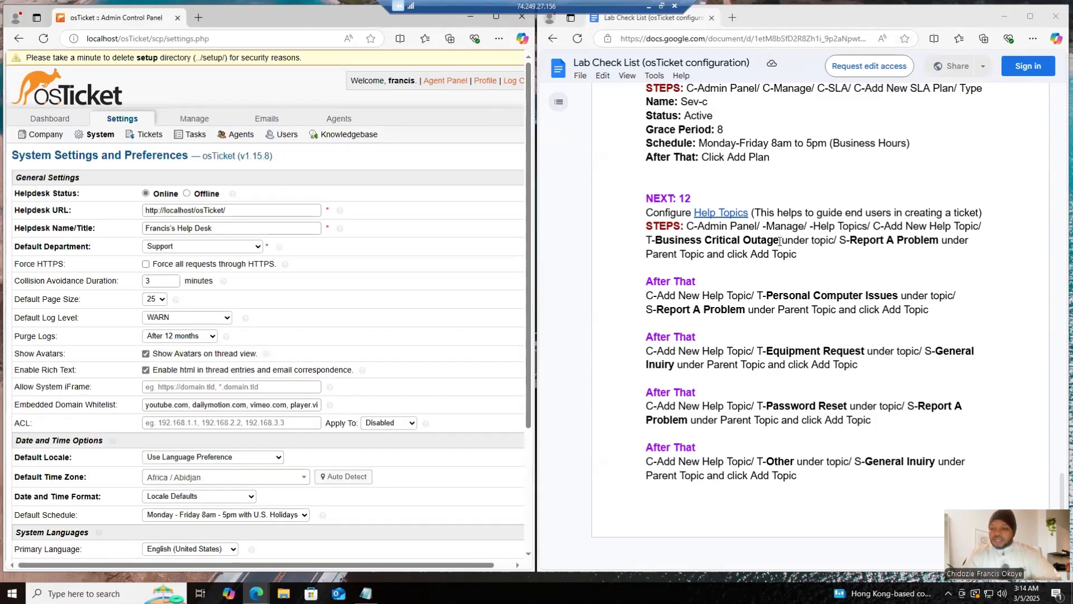
pyautogui.moveTo(779, 240); pyautogui.dragTo(656, 243)
pyautogui.hotkey('ctrl', 'c')
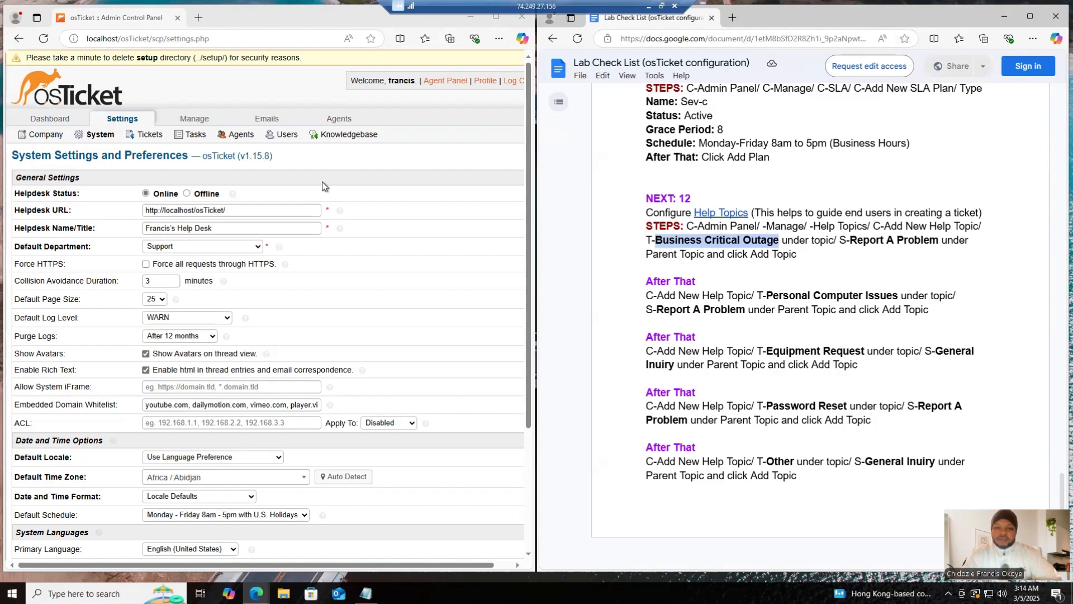
pyautogui.click(188, 119)
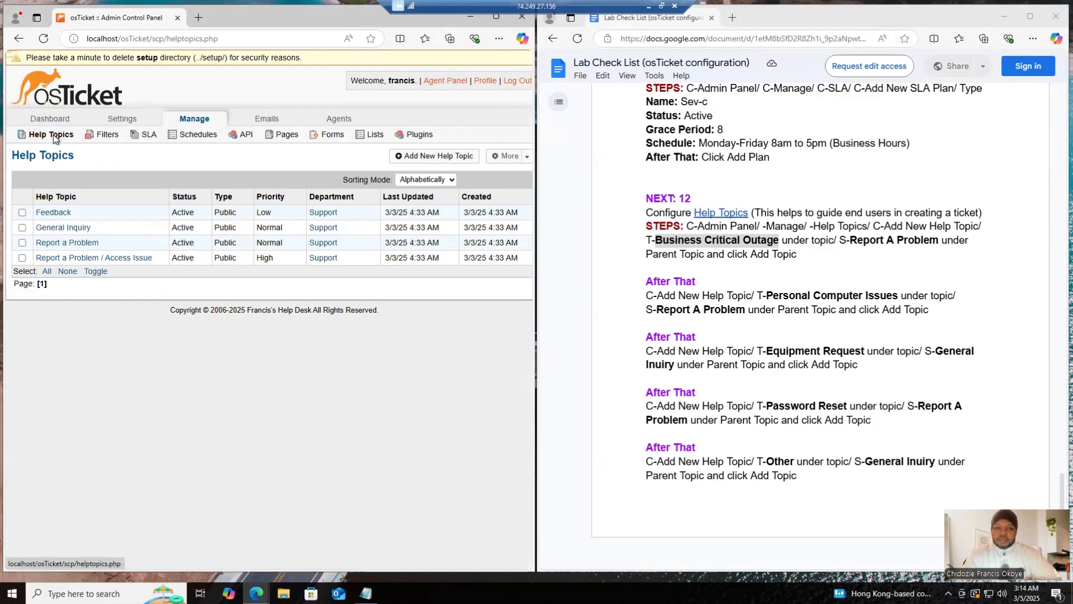
pyautogui.click(54, 137)
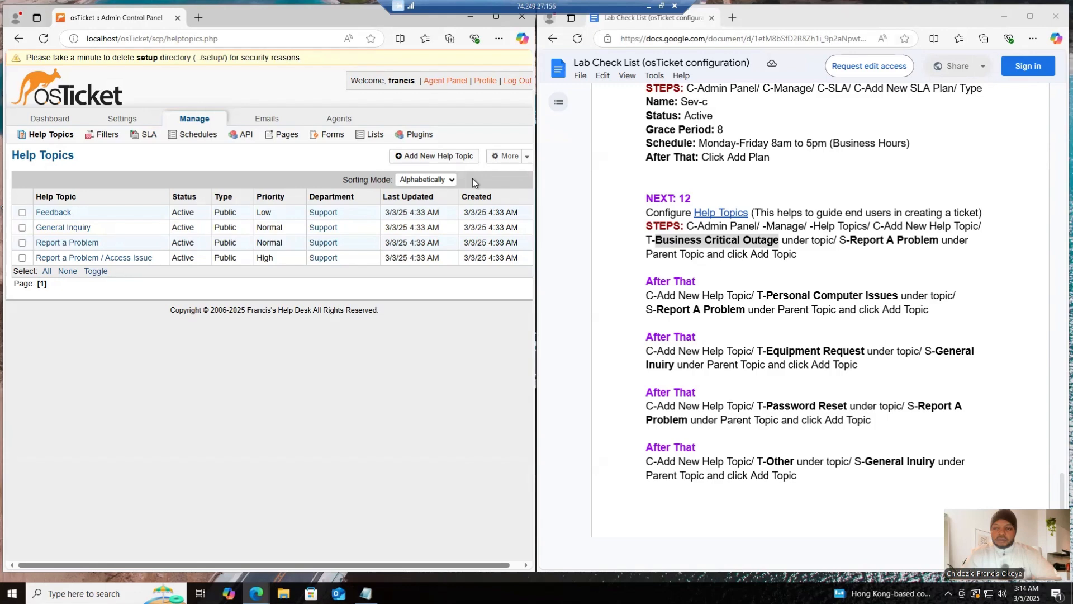
# Try to add a new help topic named Business Critical Outage with Report a Problem as its parent topic
pyautogui.click(431, 156)
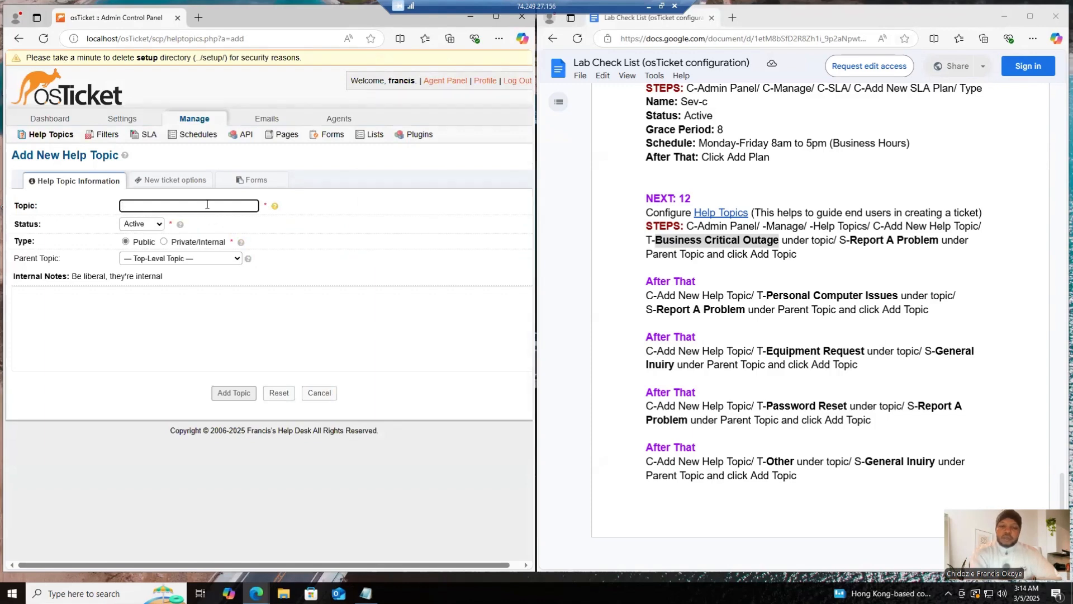
pyautogui.hotkey('ctrl', 'v')
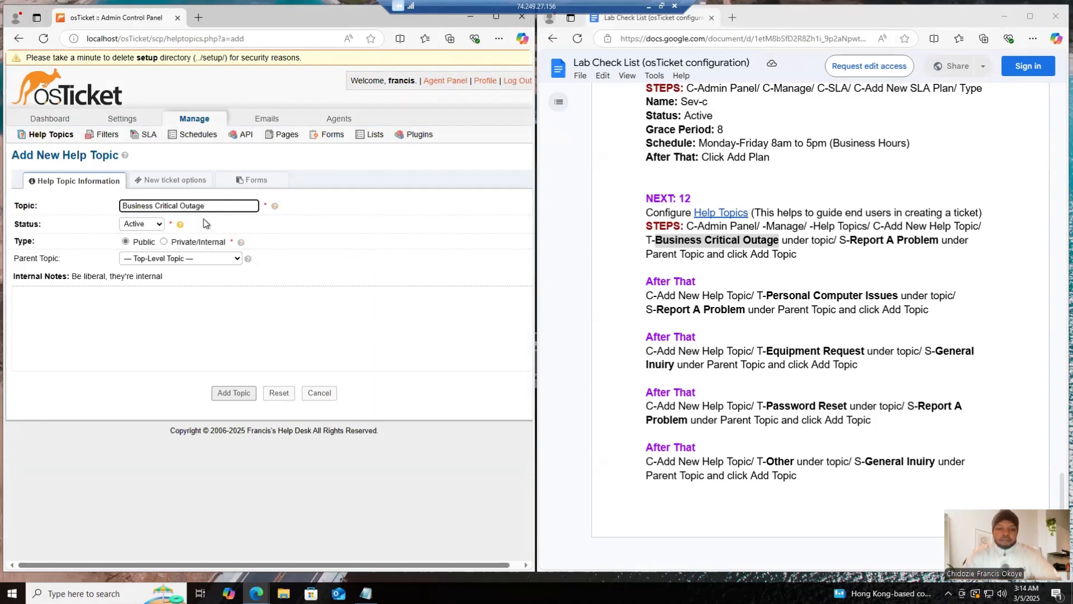
pyautogui.click(170, 263)
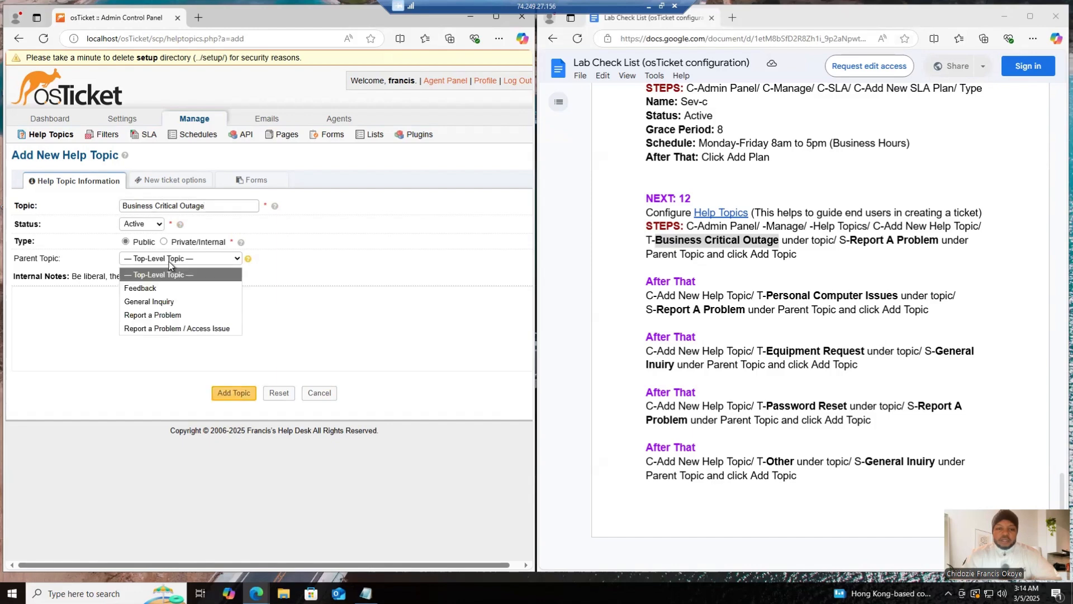
pyautogui.click(164, 317)
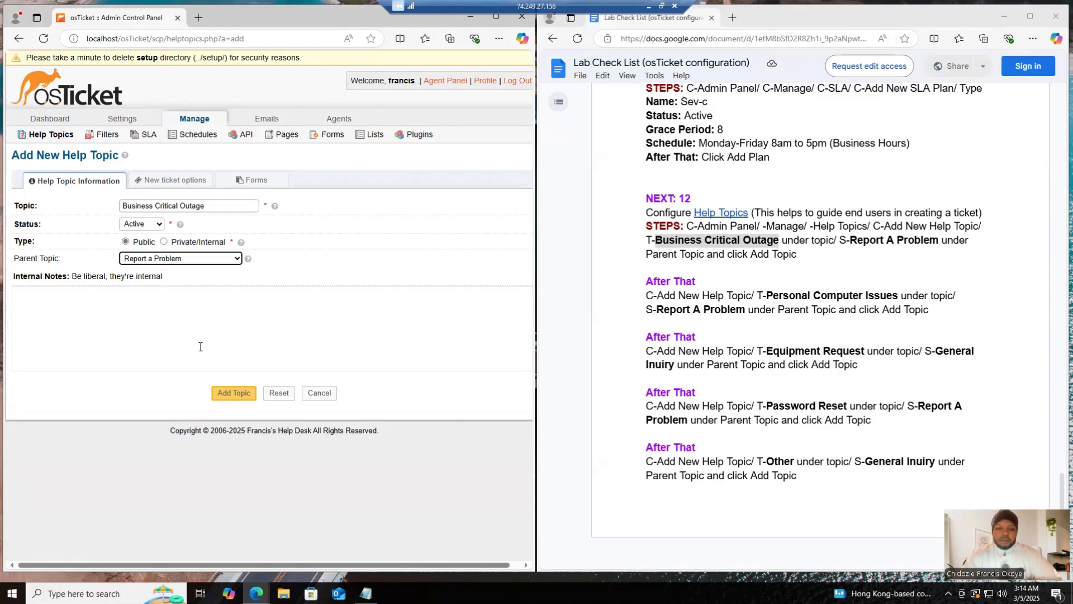
pyautogui.click(235, 396)
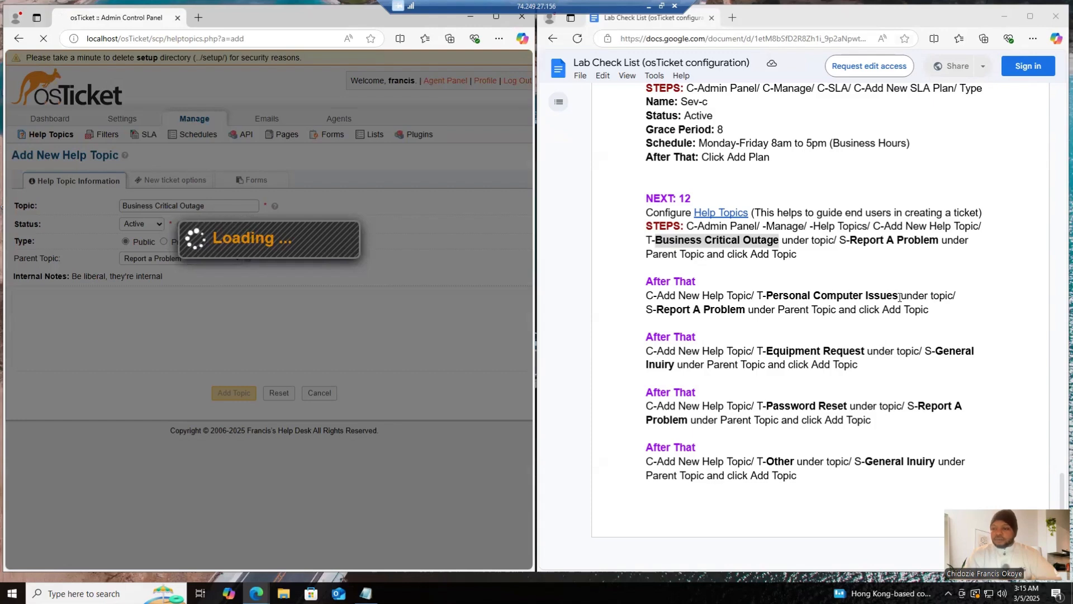
pyautogui.moveTo(900, 296); pyautogui.dragTo(778, 309)
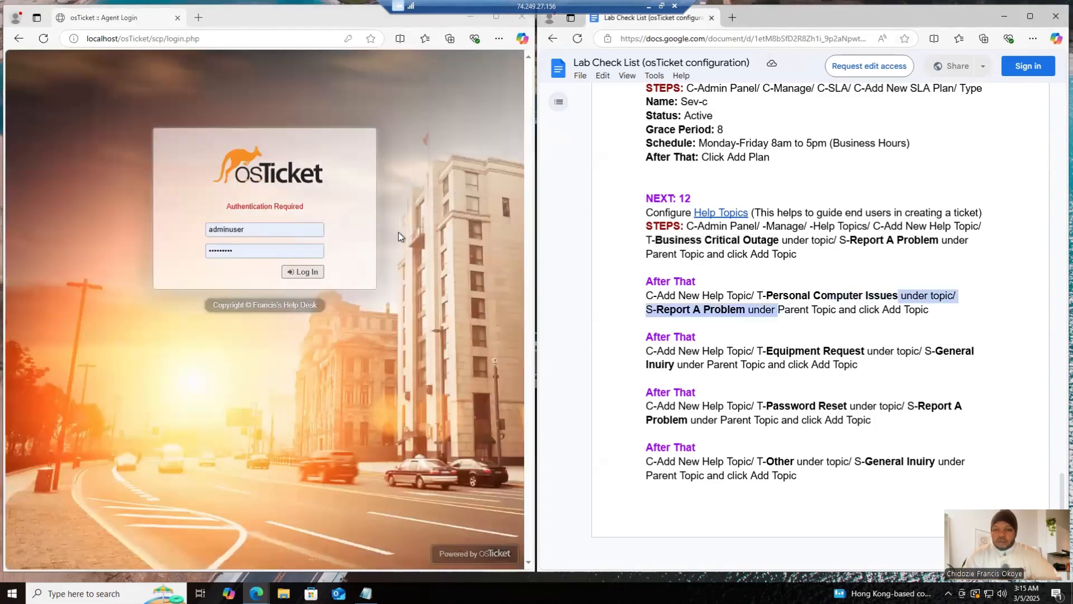
# Log back in with the prefilled agent credentials and return to the Help Topics list
pyautogui.click(302, 274)
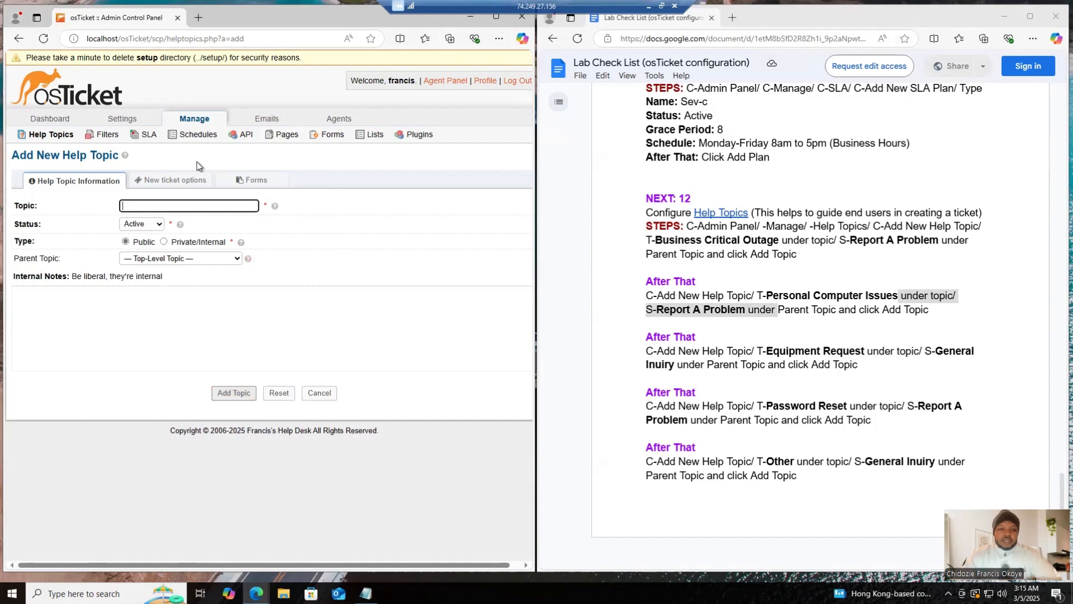
pyautogui.click(44, 138)
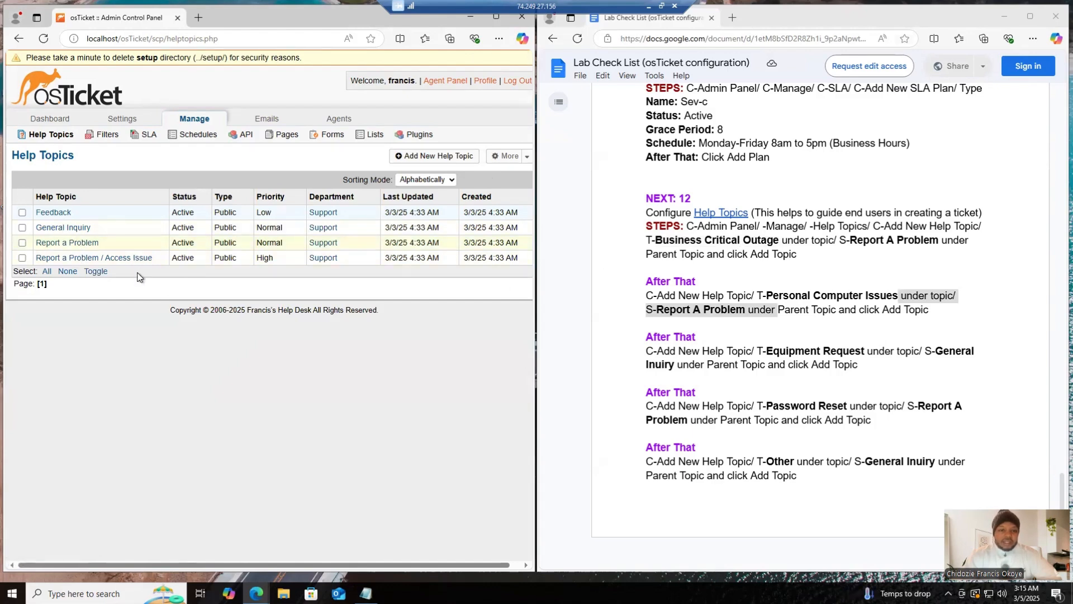
# Add a new help topic named Business Critical Outage, copied from checklist item 12, with Report a Problem as its parent topic
pyautogui.click(434, 155)
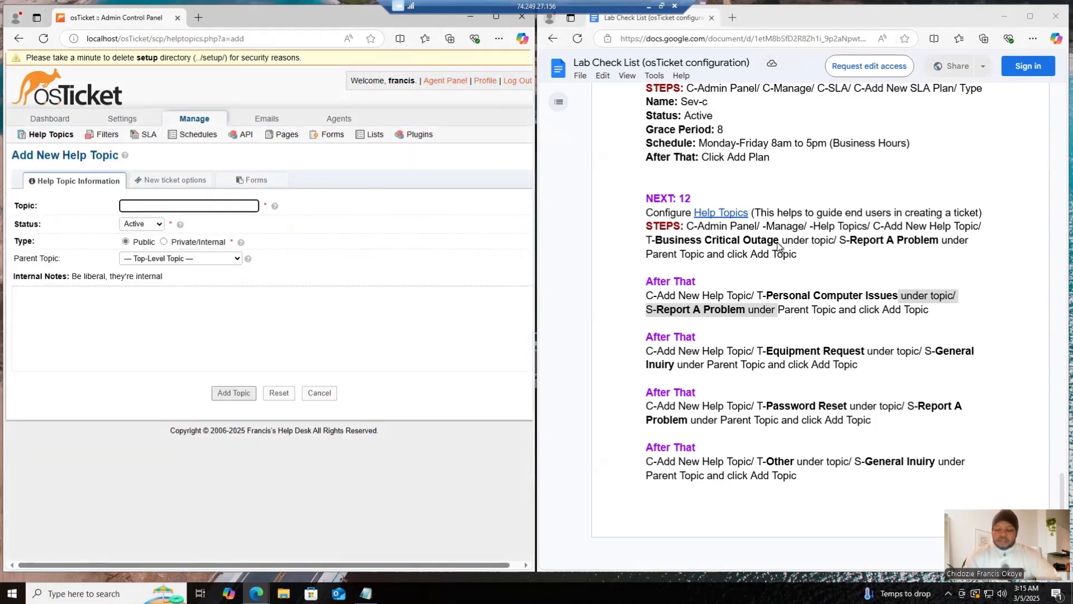
pyautogui.moveTo(776, 243); pyautogui.dragTo(658, 246)
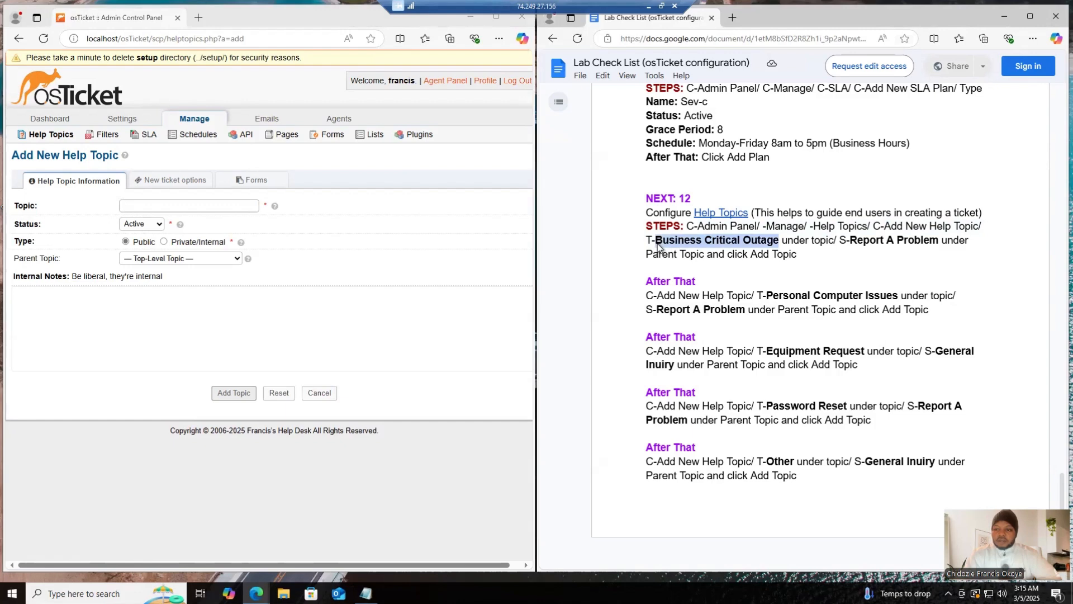
pyautogui.rightClick(669, 241)
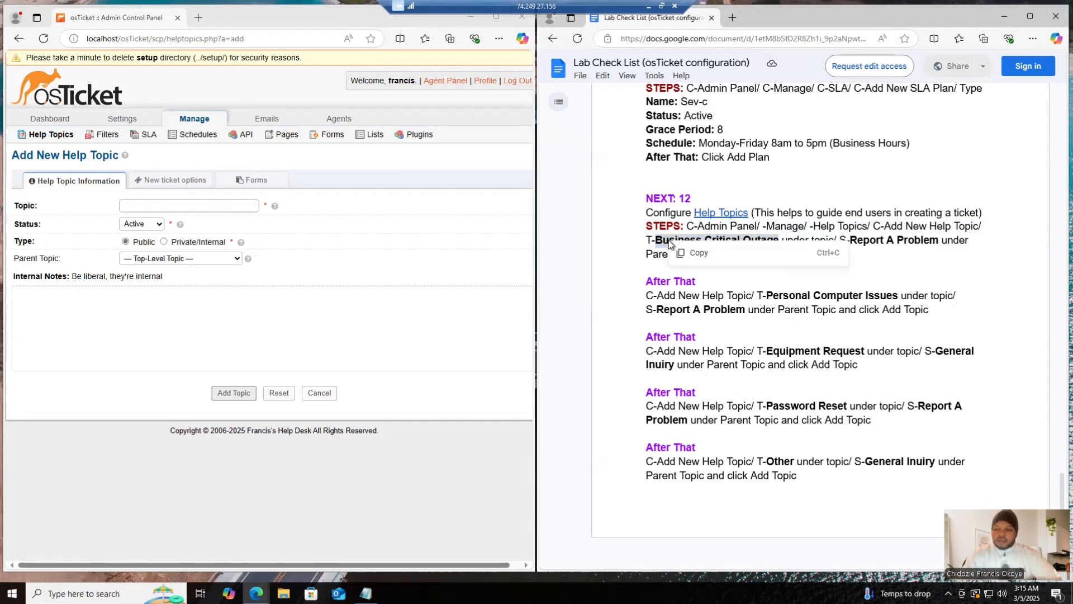
pyautogui.click(698, 254)
pyautogui.click(222, 208)
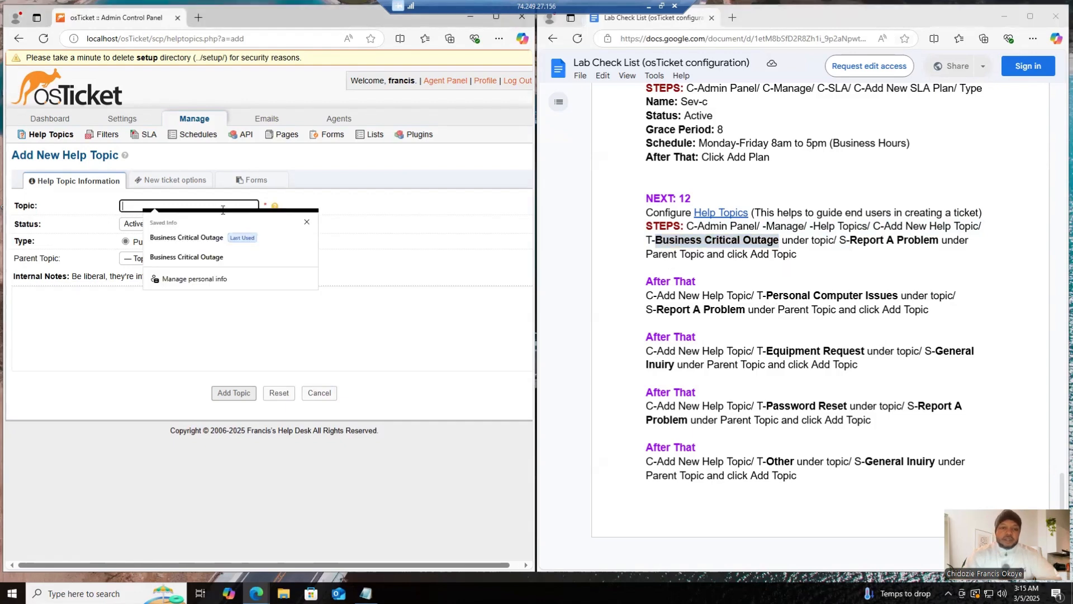
pyautogui.hotkey('ctrl', 'v')
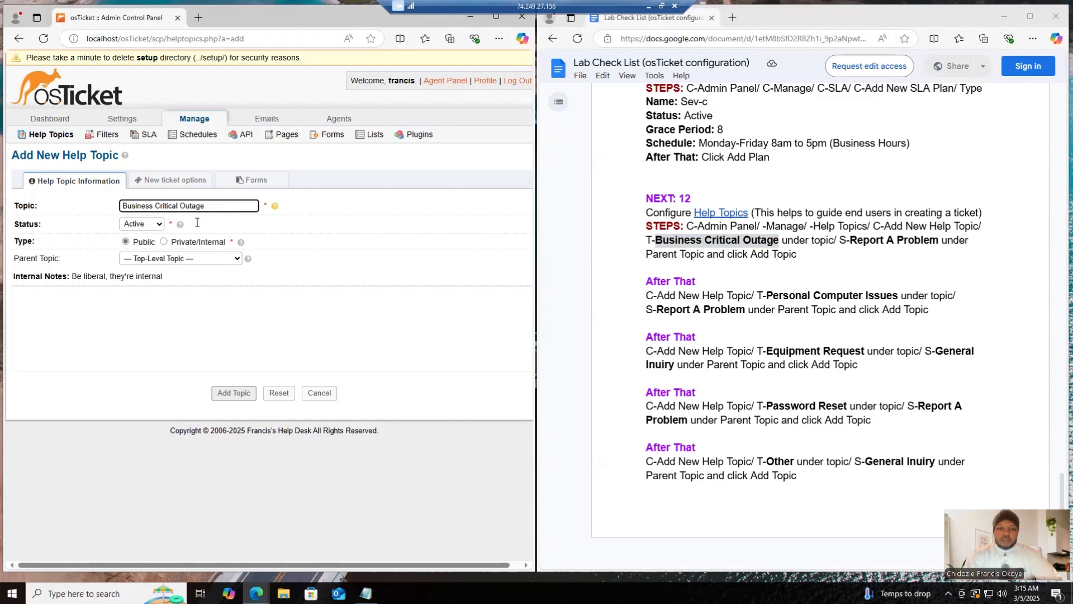
pyautogui.click(169, 260)
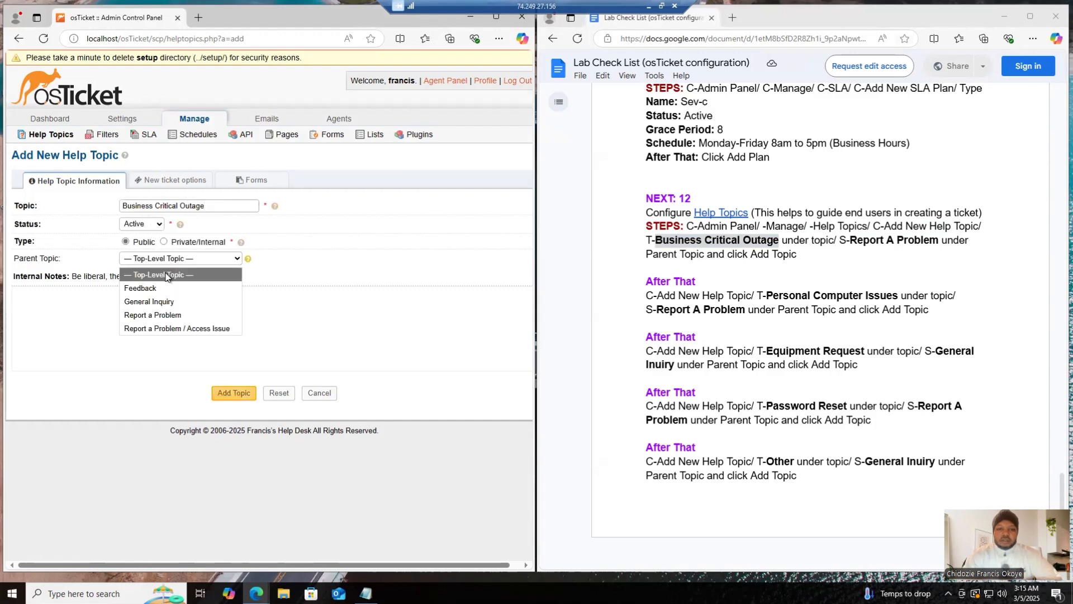
pyautogui.click(166, 313)
pyautogui.click(232, 393)
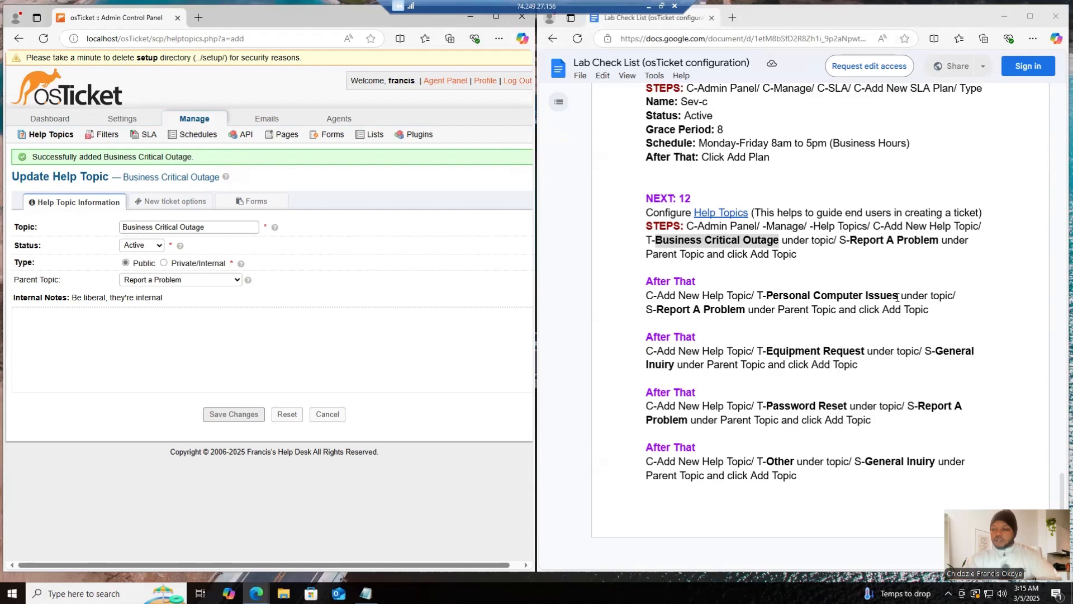
# Add a new help topic named Personal Computer Issues, copied from the checklist, with Report a Problem as its parent topic
pyautogui.moveTo(898, 297); pyautogui.dragTo(766, 302)
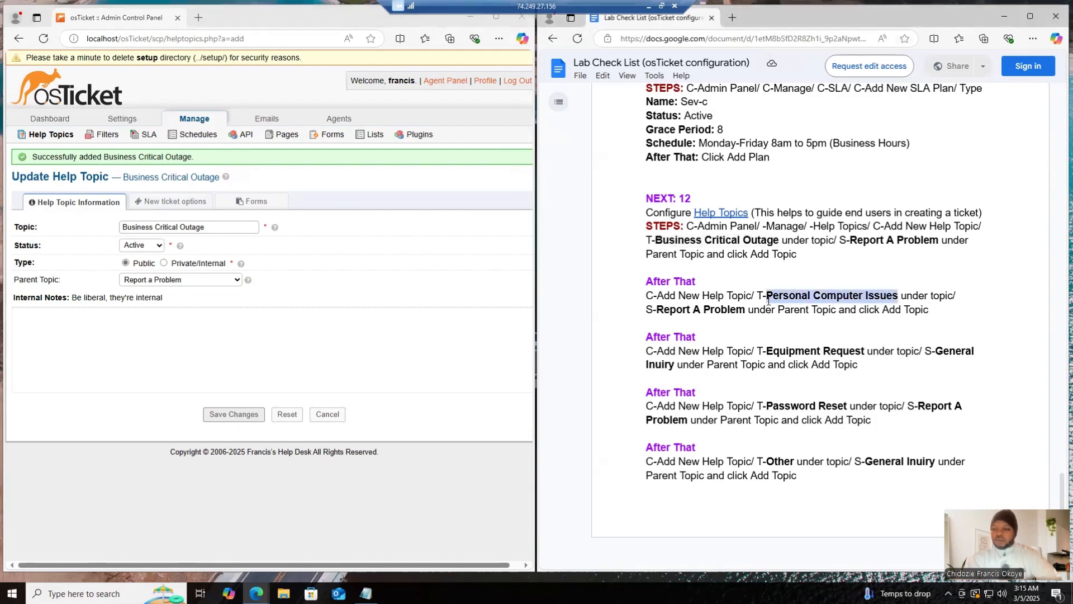
pyautogui.rightClick(775, 301)
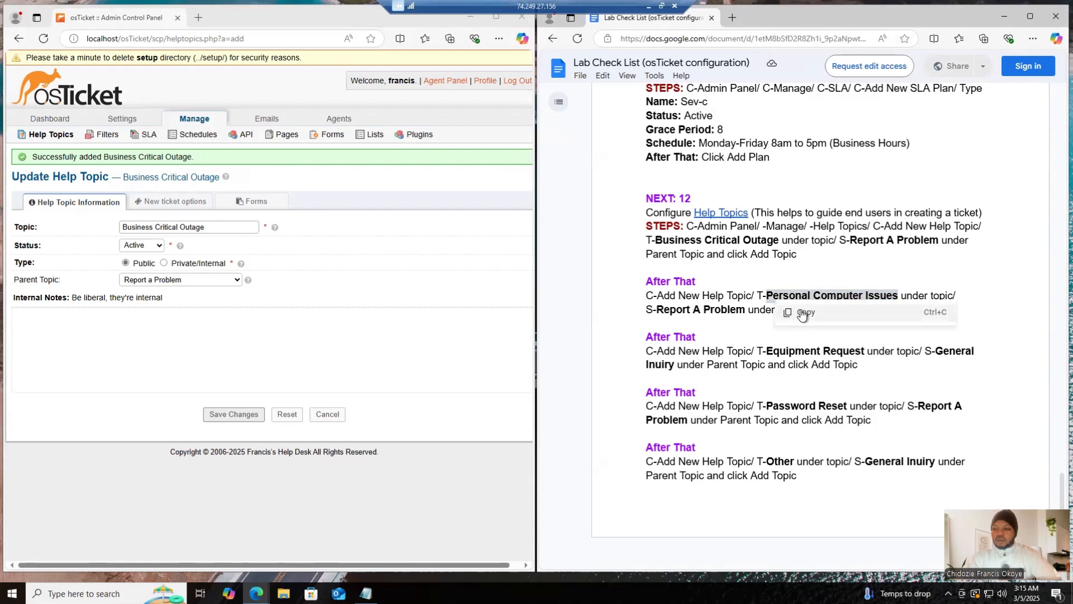
pyautogui.click(802, 313)
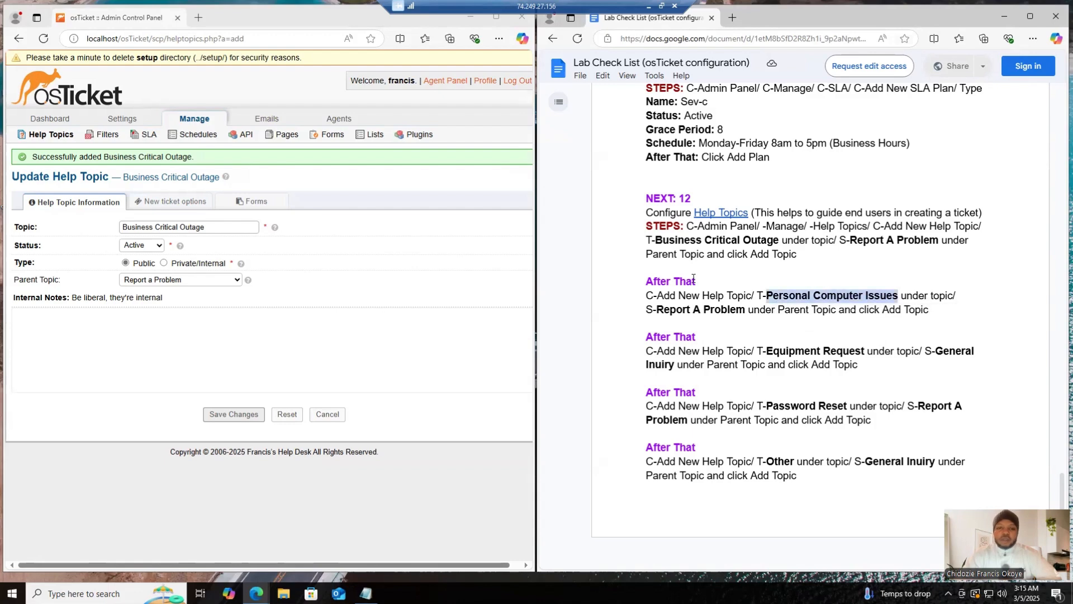
pyautogui.click(46, 138)
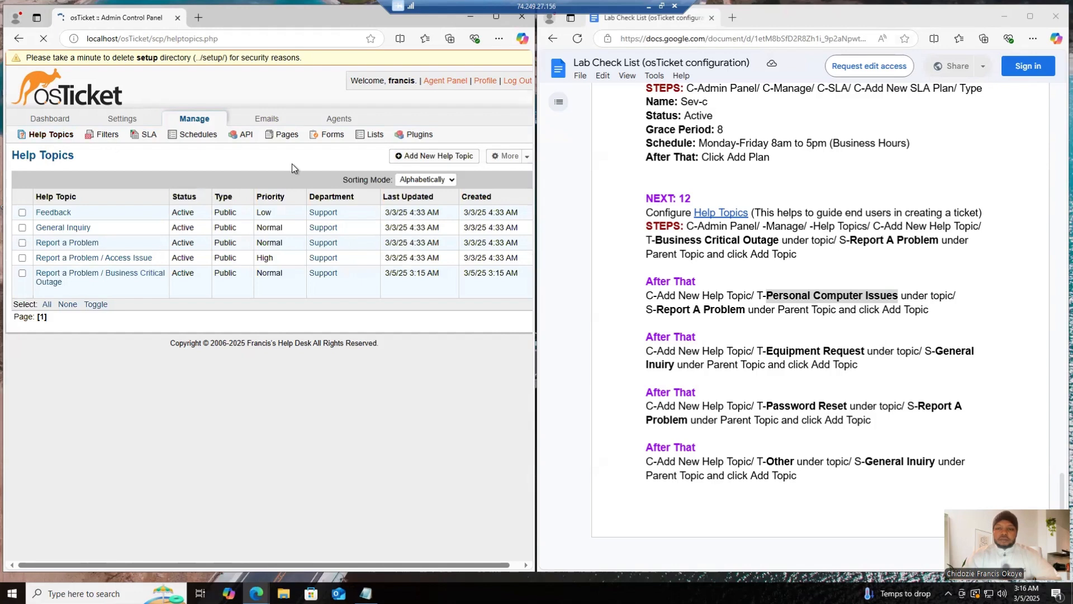
pyautogui.click(428, 159)
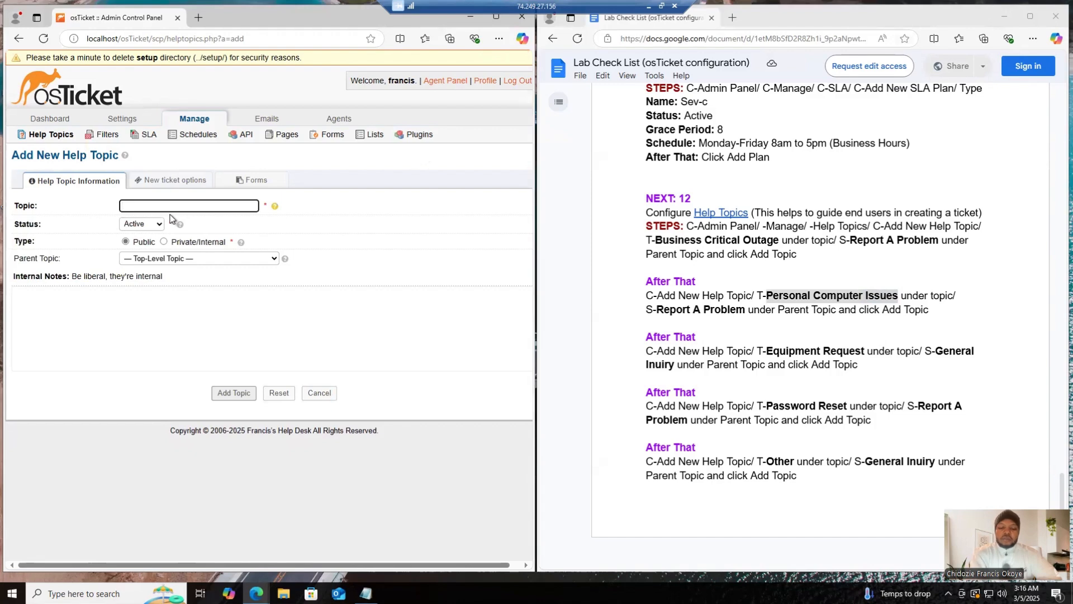
pyautogui.hotkey('ctrl', 'v')
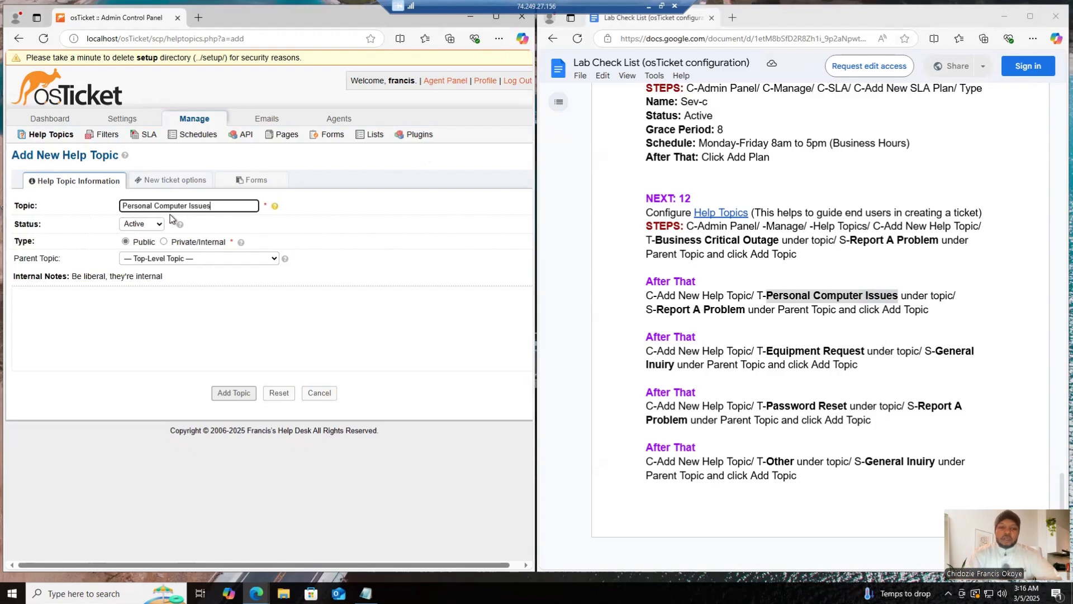
pyautogui.click(156, 260)
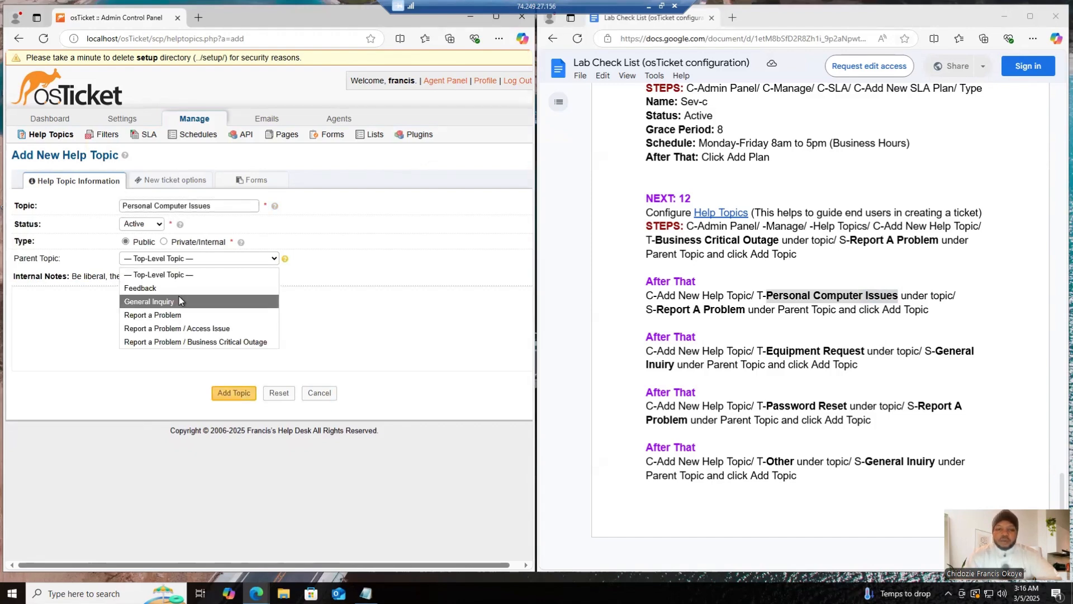
pyautogui.click(173, 316)
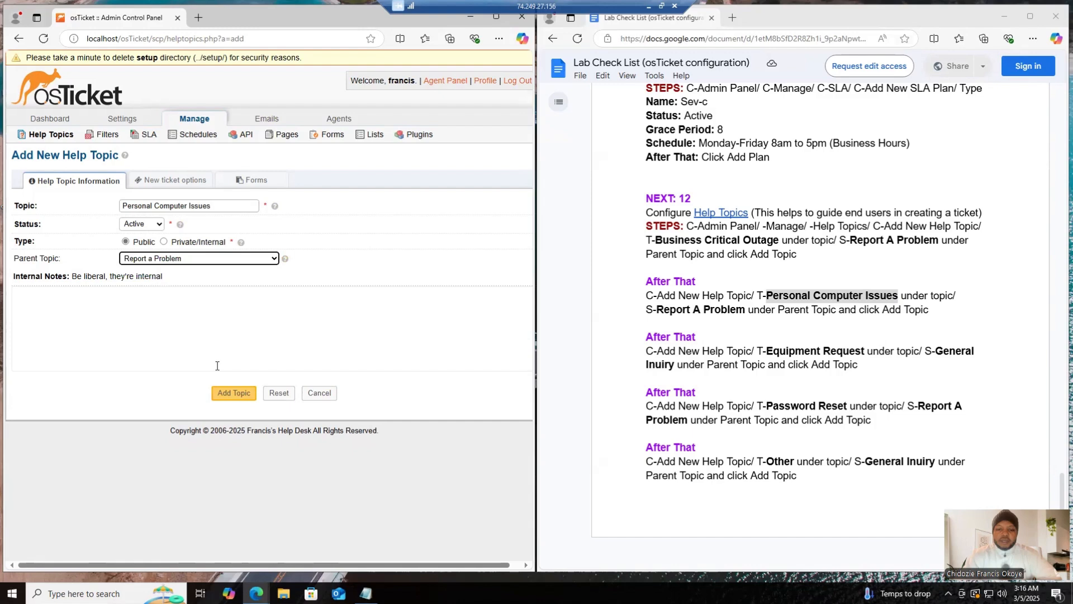
pyautogui.click(235, 392)
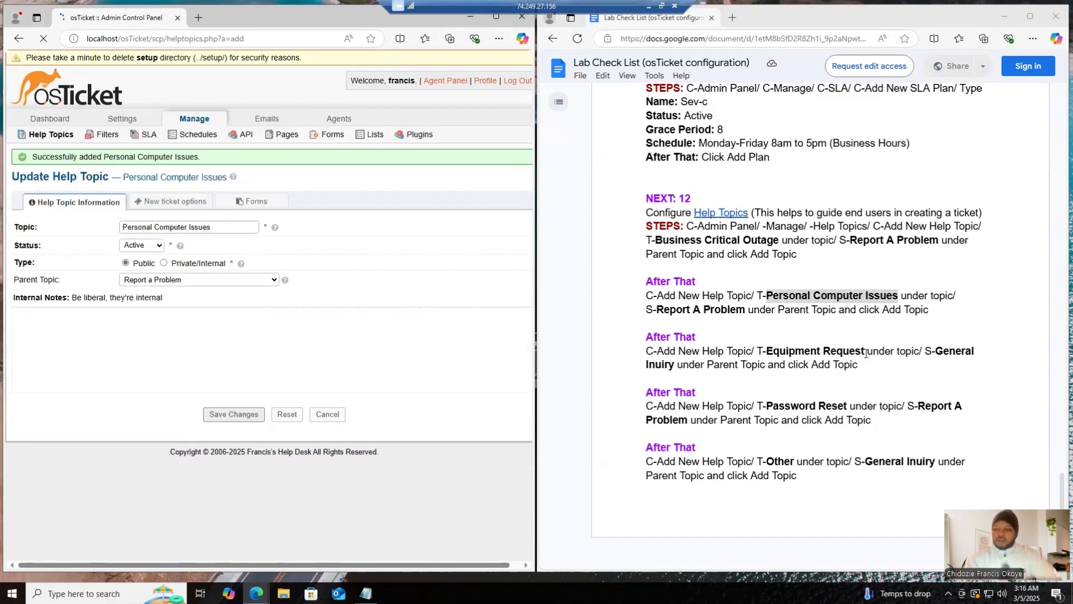
# Add a new help topic named Equipment Request, copied from the checklist, with General Inquiry as its parent topic
pyautogui.moveTo(865, 353); pyautogui.dragTo(767, 356)
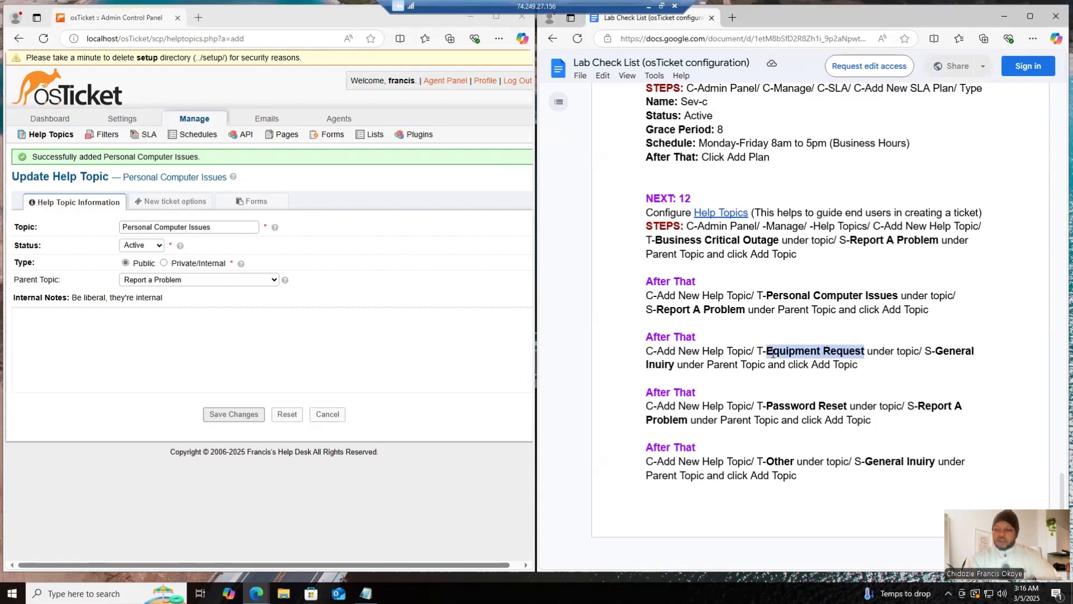
pyautogui.click(773, 354)
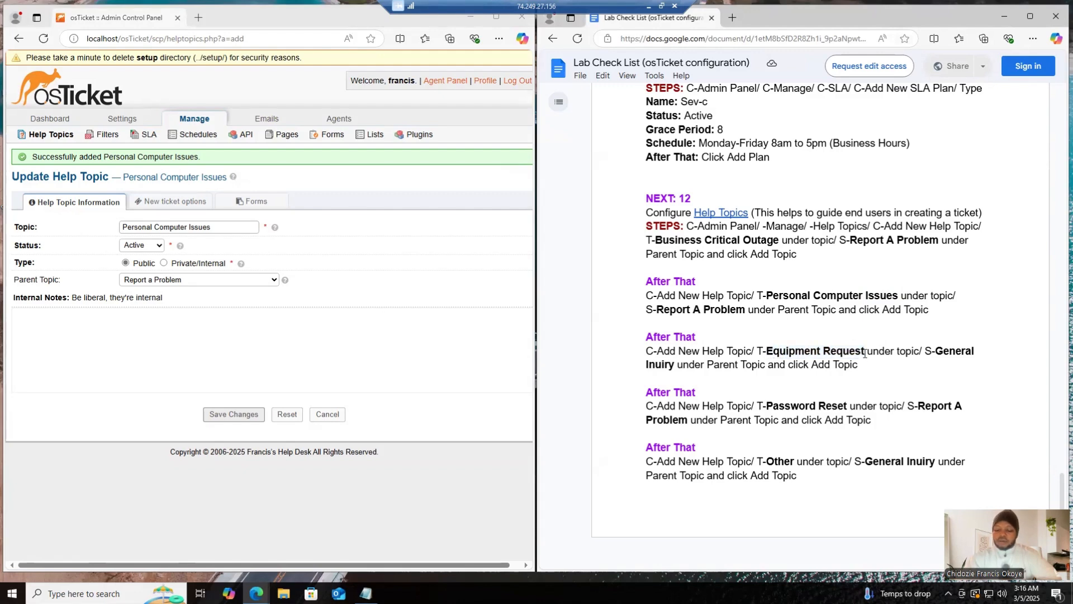
pyautogui.moveTo(864, 353); pyautogui.dragTo(766, 351)
pyautogui.rightClick(774, 353)
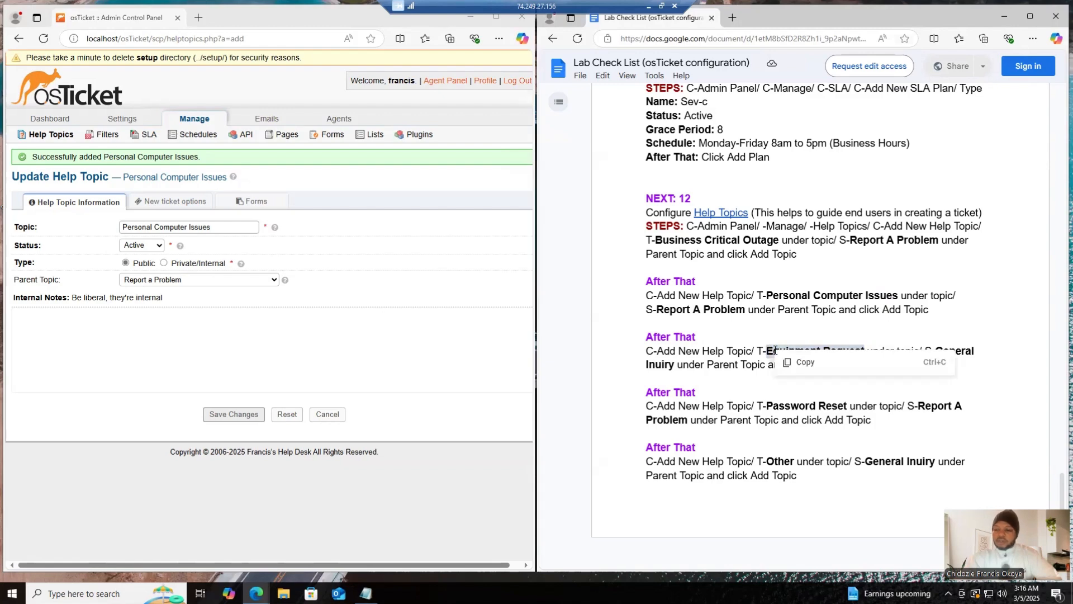
pyautogui.click(804, 362)
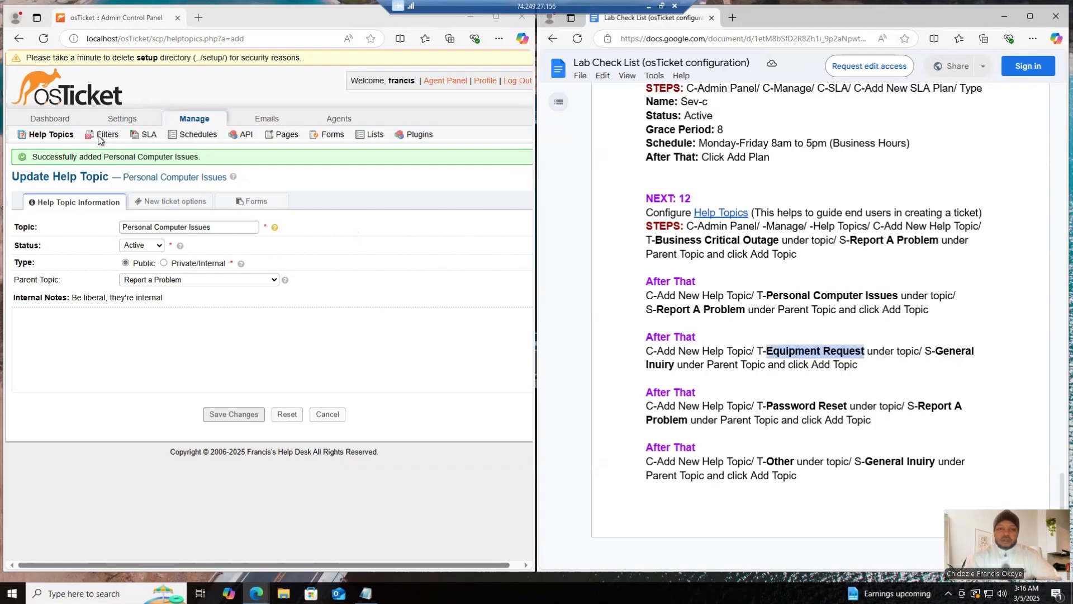
pyautogui.click(61, 138)
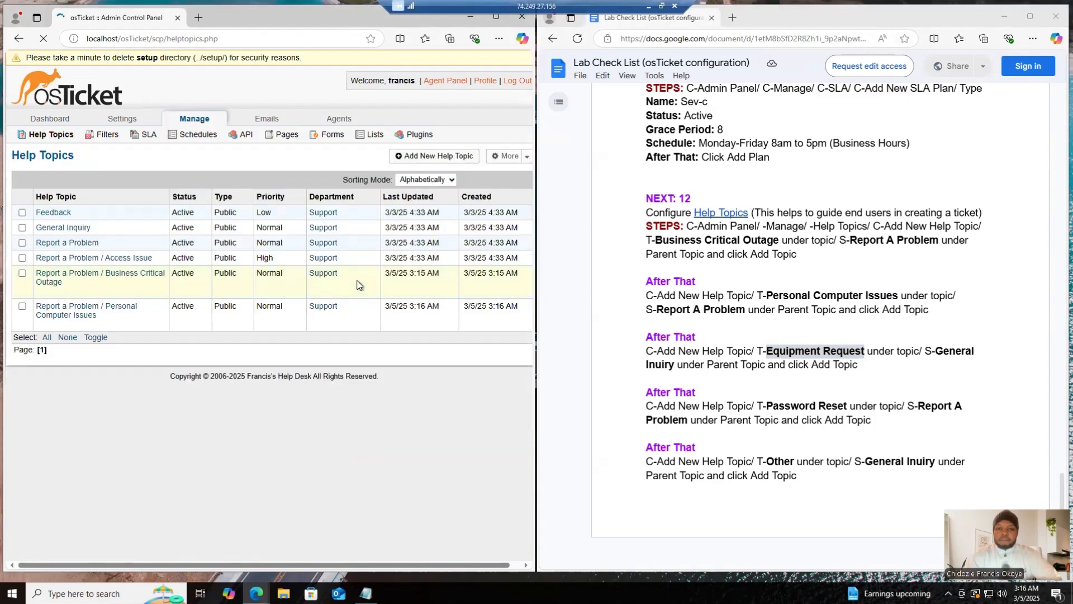
pyautogui.click(434, 157)
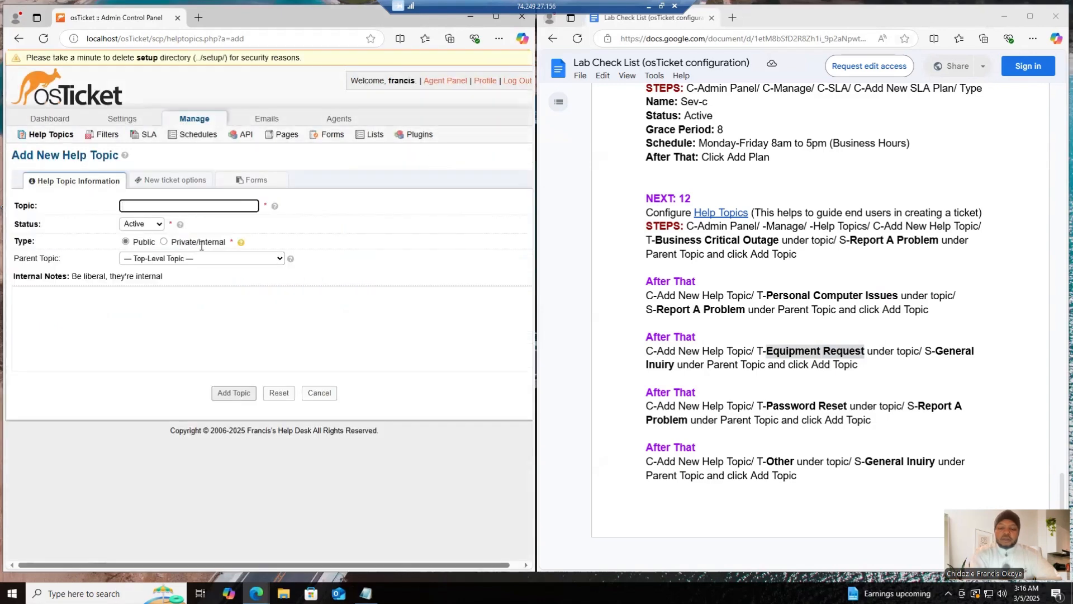
pyautogui.hotkey('ctrl', 'v')
pyautogui.click(178, 259)
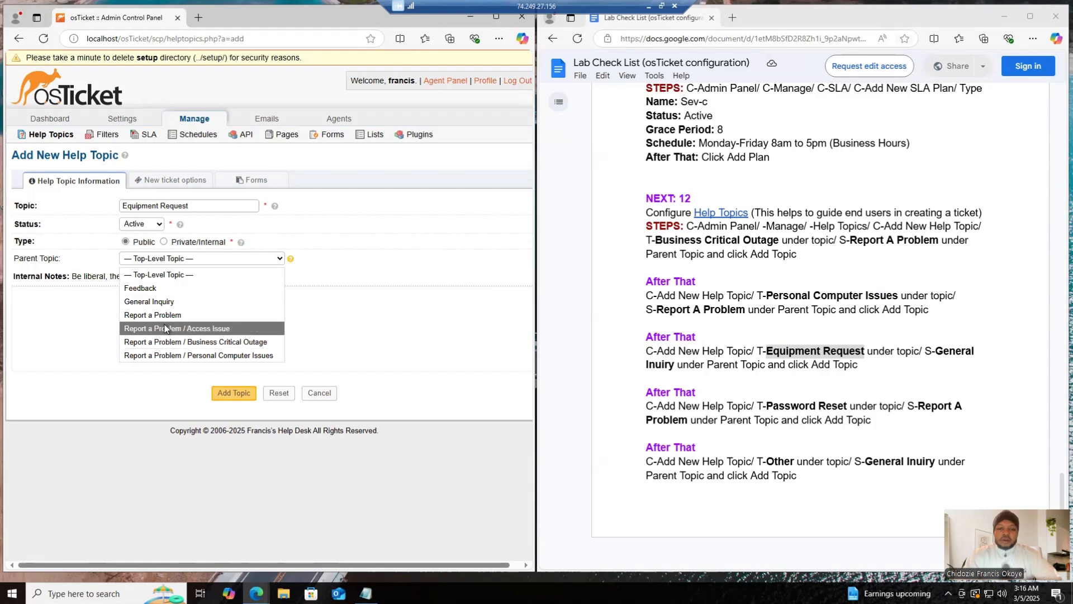
pyautogui.click(159, 303)
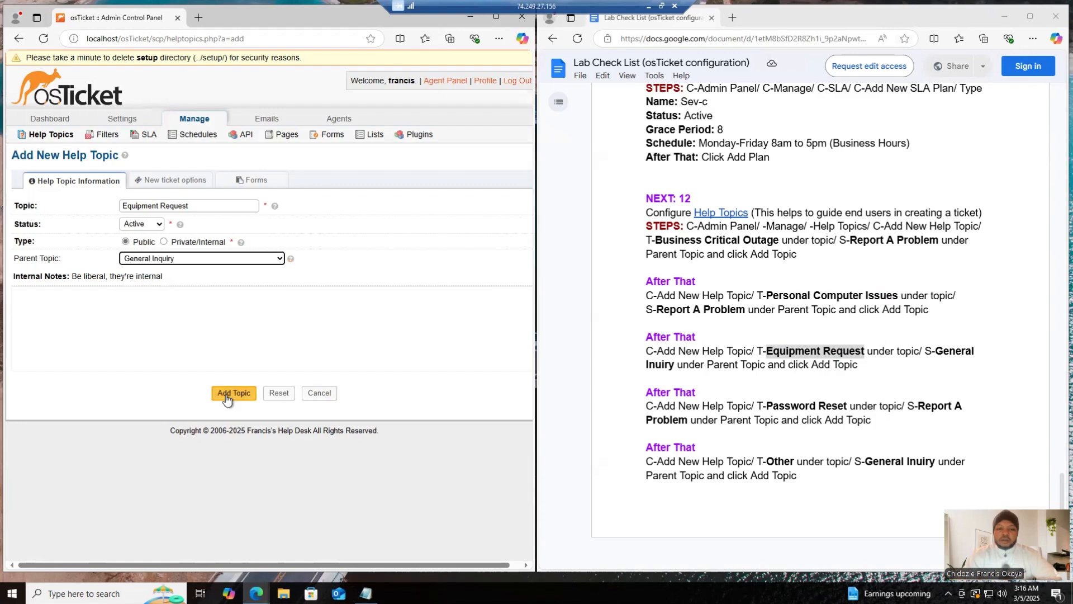
pyautogui.click(226, 394)
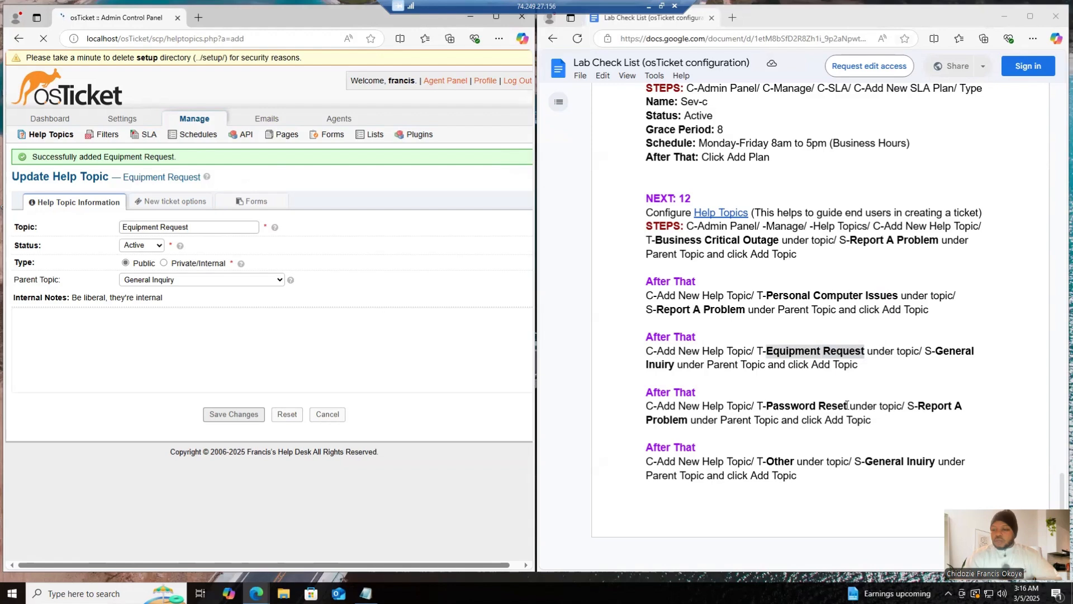
# Add a new help topic named Password Reset, copied from the checklist, with Report a Problem as its parent topic
pyautogui.moveTo(847, 404); pyautogui.dragTo(768, 409)
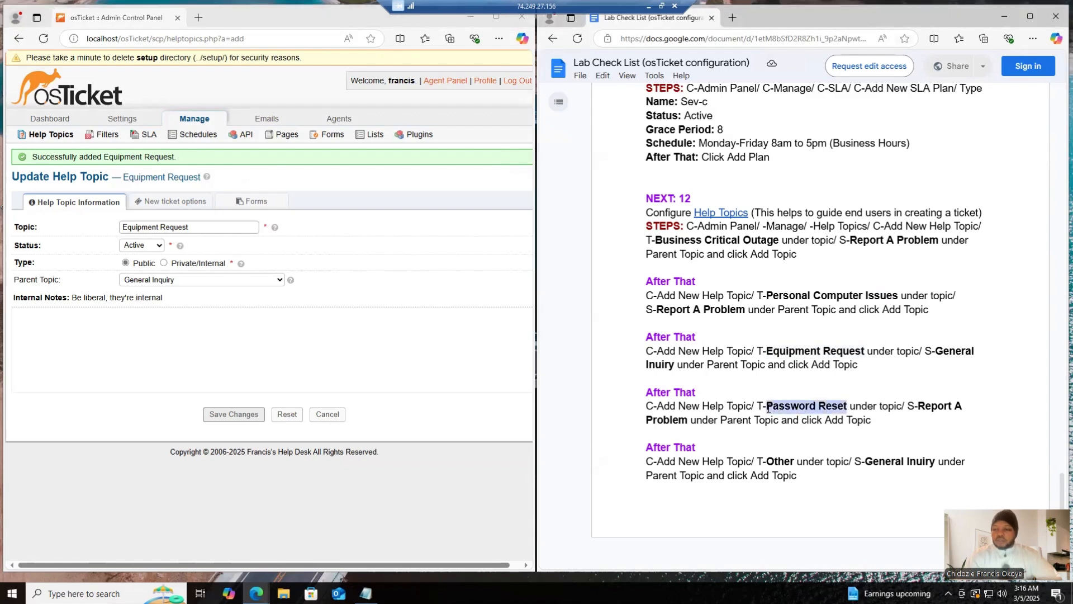
pyautogui.rightClick(774, 411)
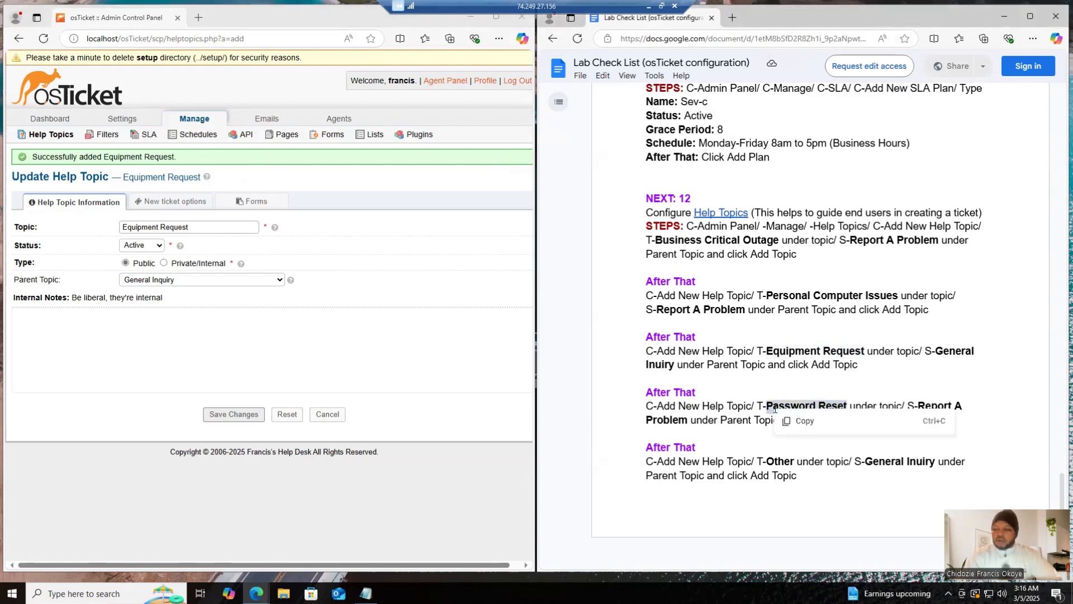
pyautogui.click(809, 426)
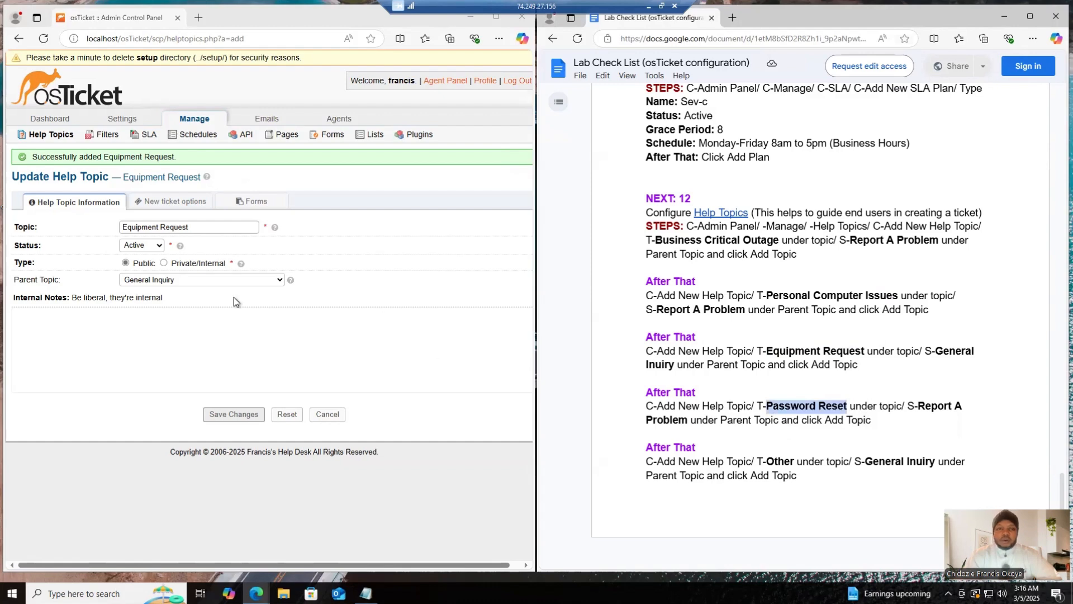
pyautogui.click(51, 138)
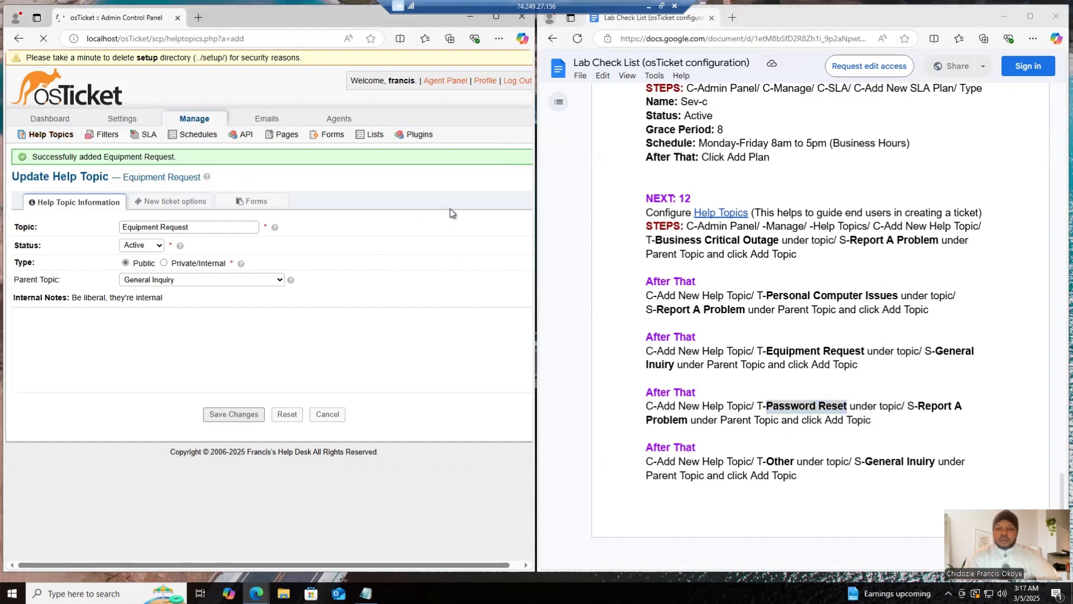
pyautogui.click(436, 157)
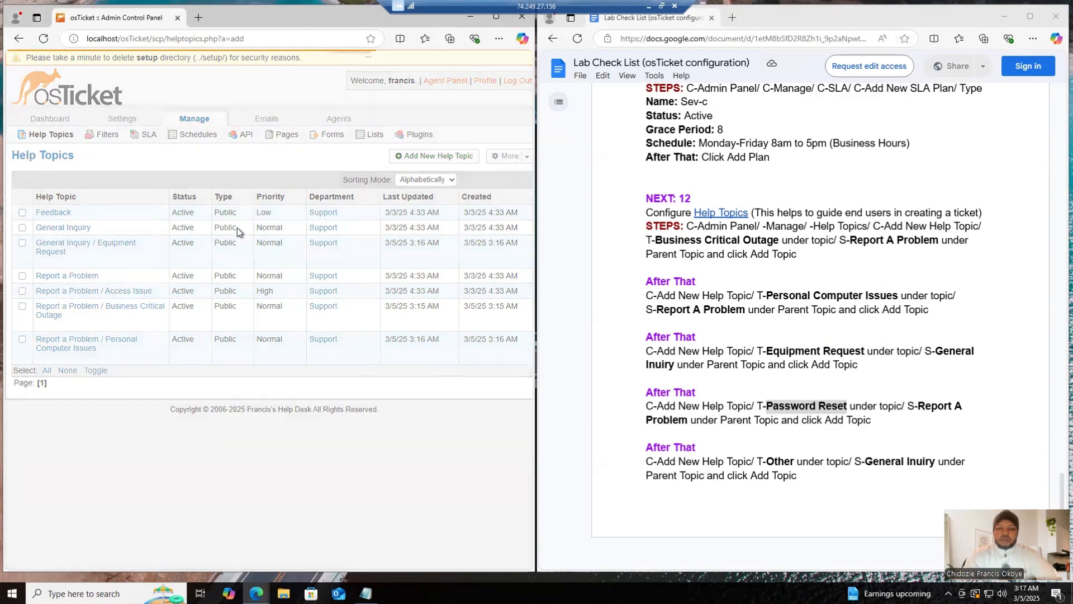
pyautogui.click(209, 205)
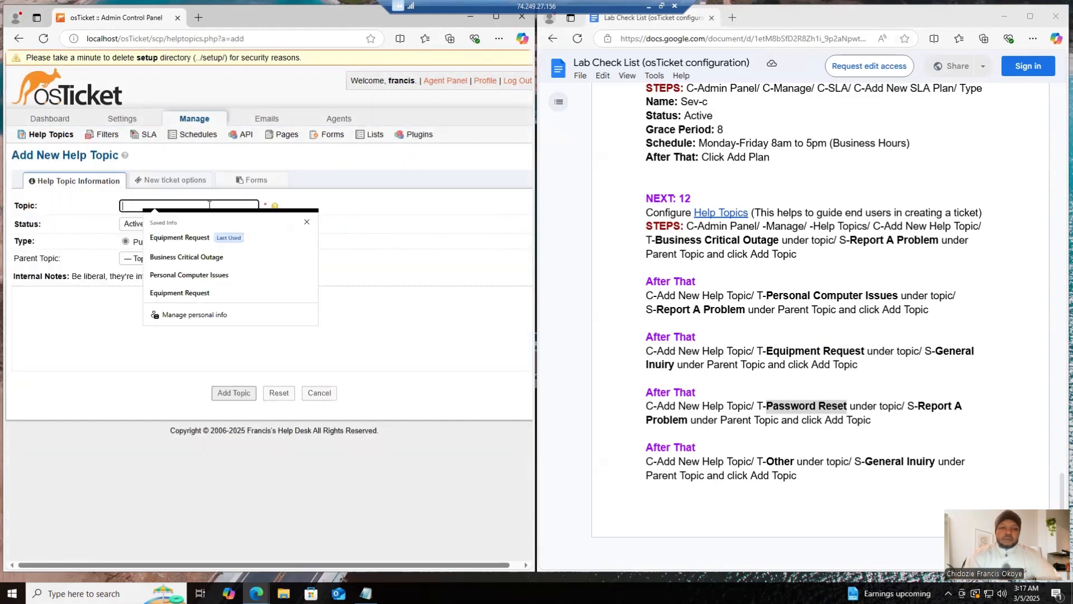
pyautogui.hotkey('ctrl', 'v')
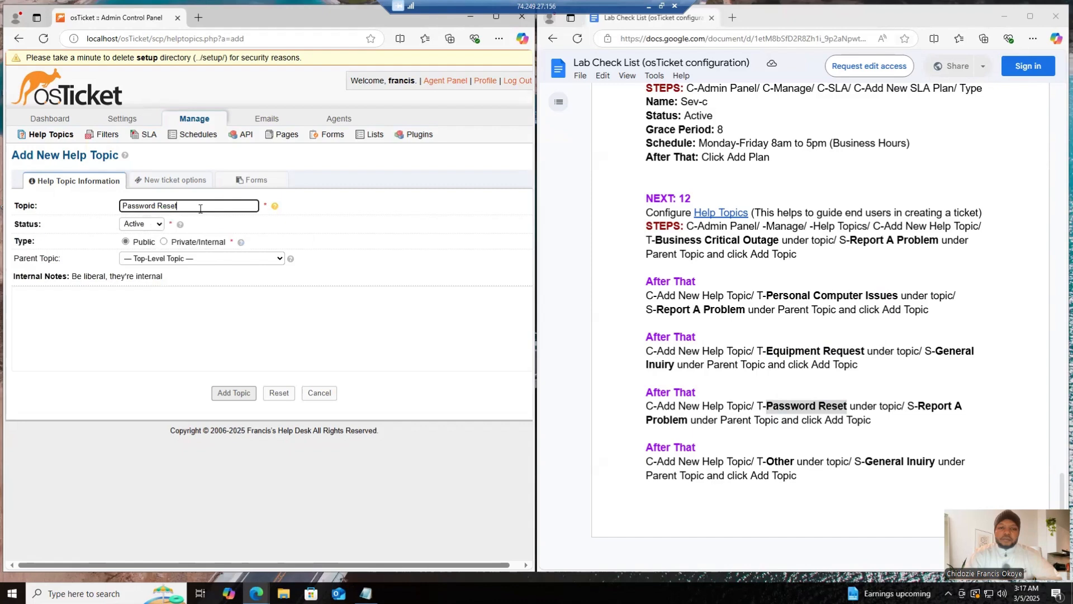
pyautogui.click(177, 261)
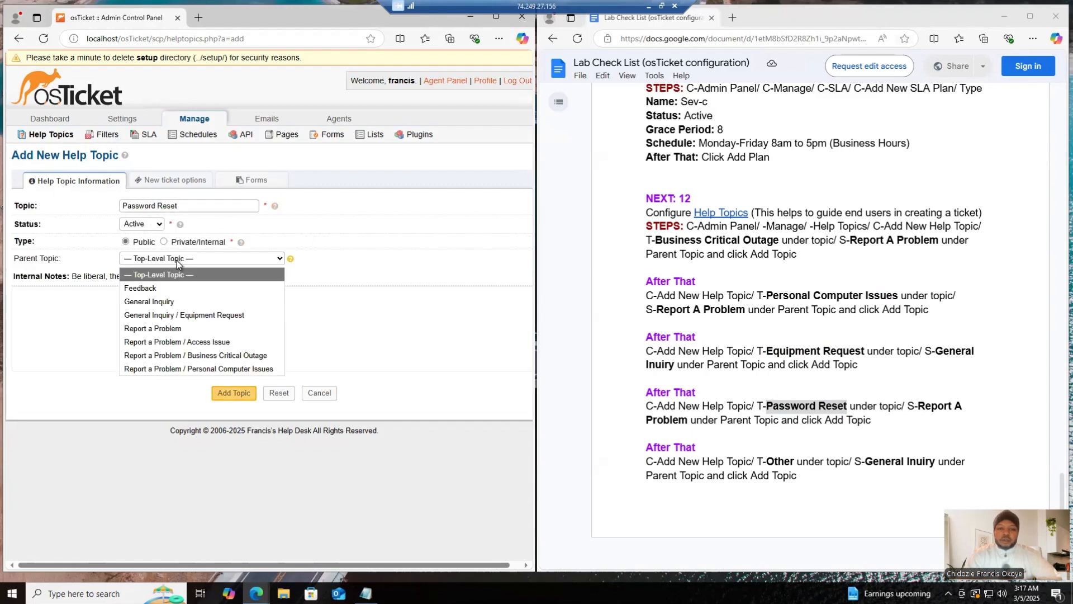
pyautogui.click(166, 335)
pyautogui.click(227, 394)
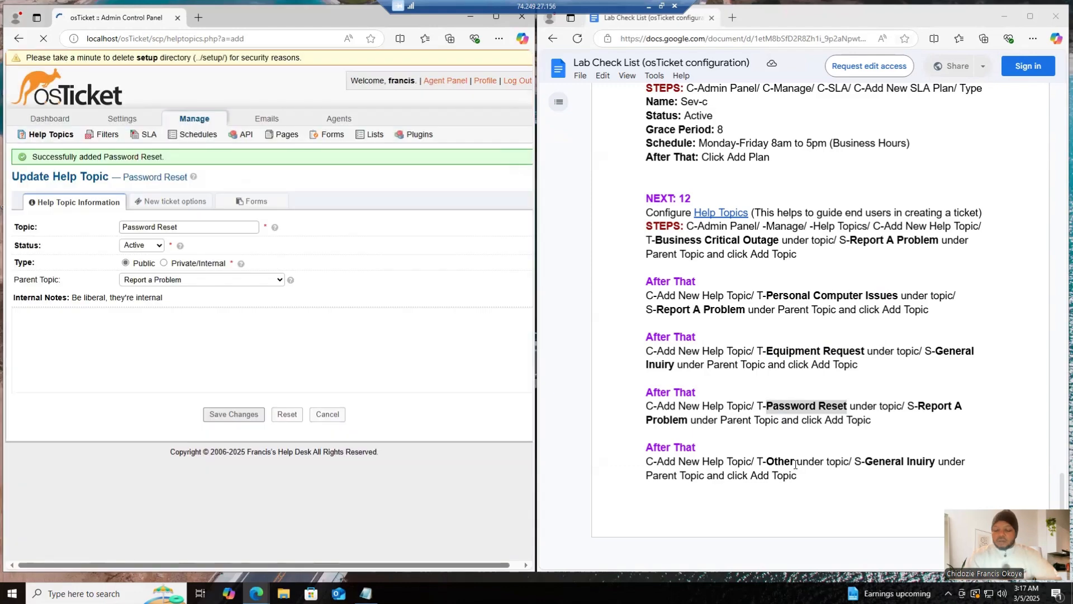
# Add a new help topic named Other, copied from the checklist, with General Inquiry as its parent topic
pyautogui.moveTo(795, 463); pyautogui.dragTo(771, 461)
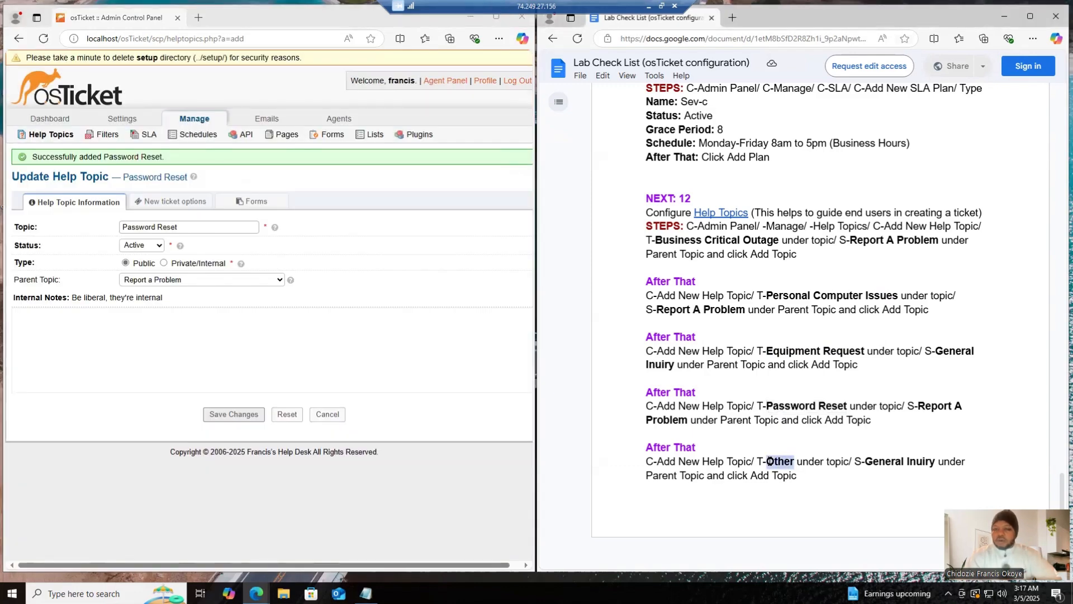
pyautogui.rightClick(771, 461)
pyautogui.click(788, 474)
pyautogui.click(53, 130)
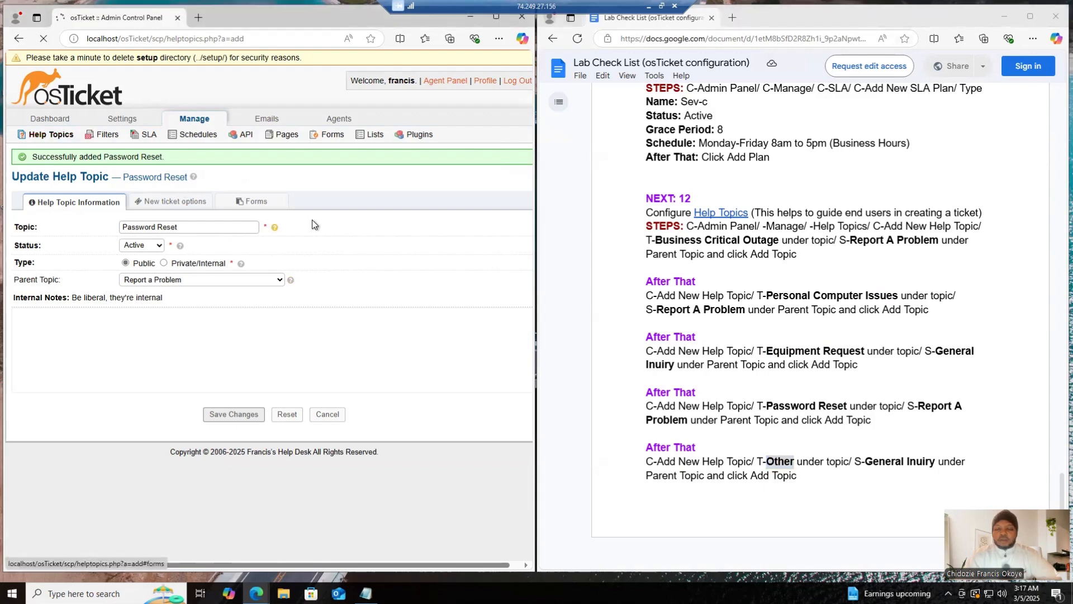
pyautogui.click(442, 157)
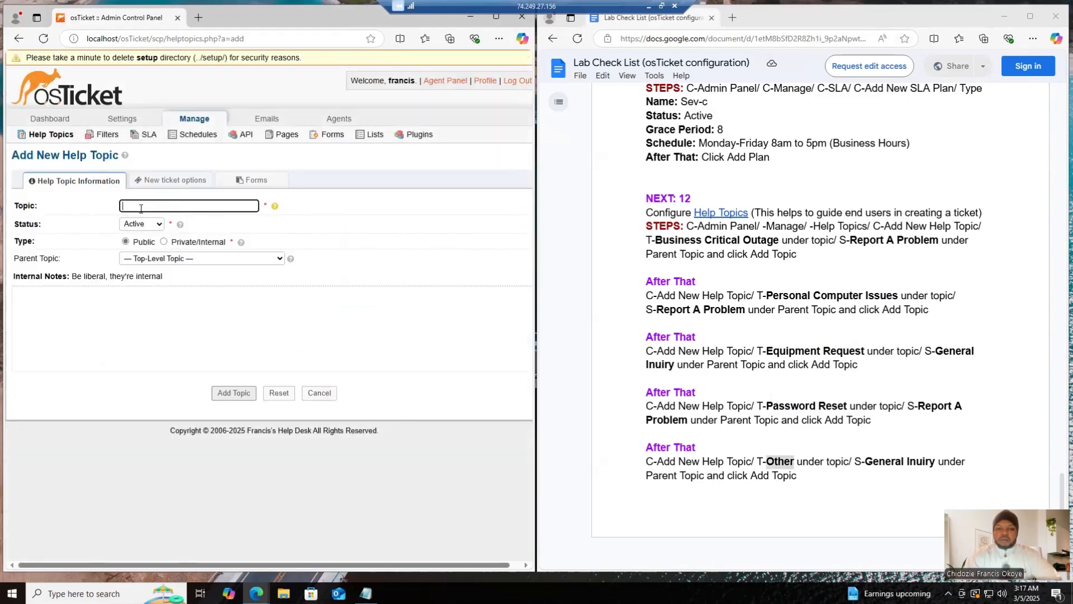
pyautogui.click(141, 207)
pyautogui.write('Other')
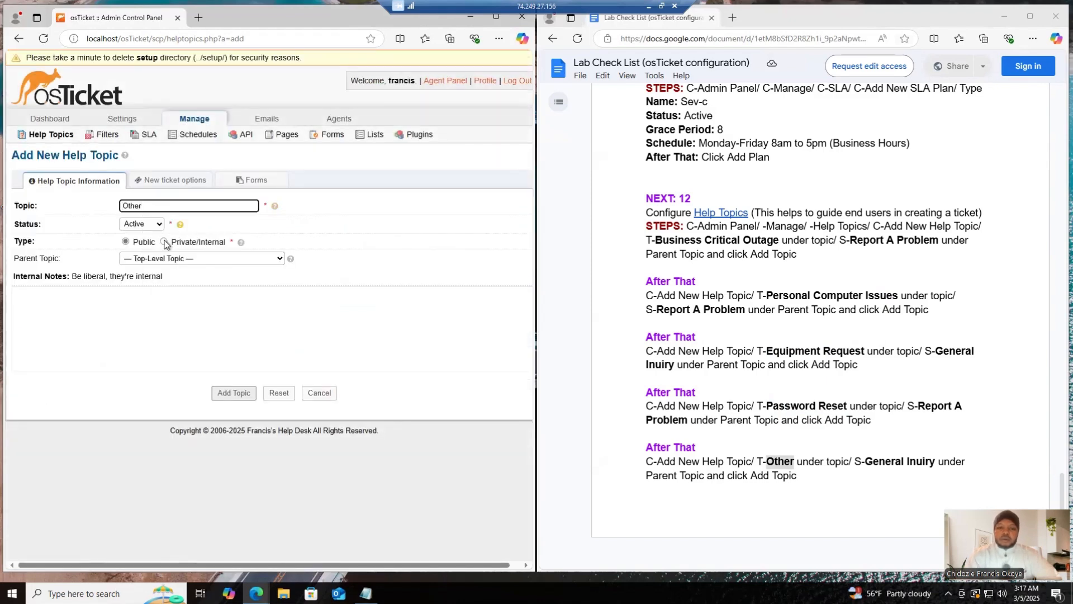
pyautogui.click(169, 262)
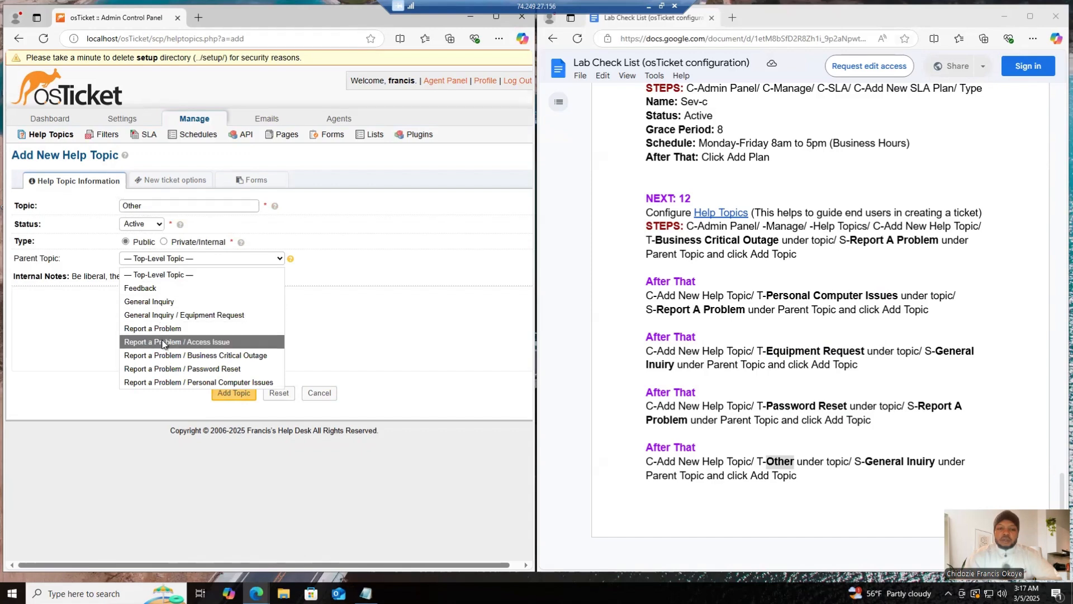
pyautogui.click(167, 302)
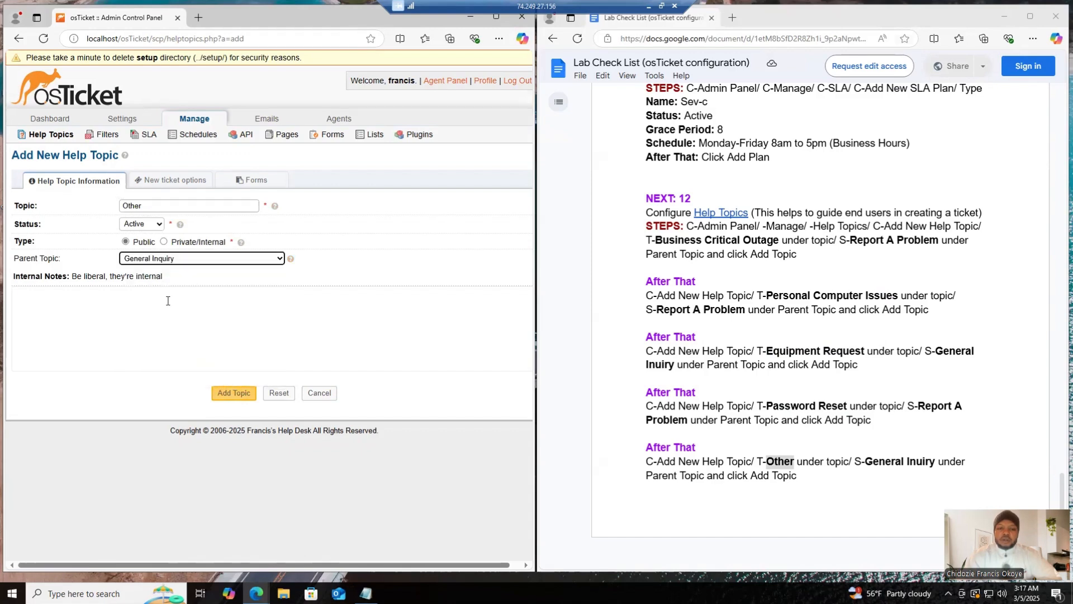
pyautogui.click(228, 393)
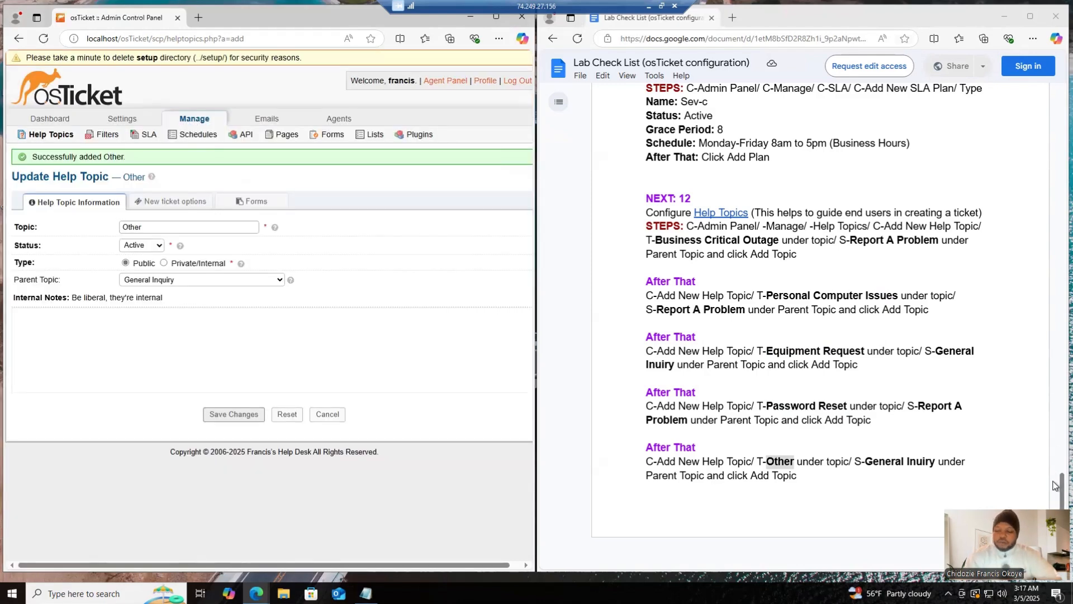
pyautogui.moveTo(1053, 477); pyautogui.dragTo(1041, 110)
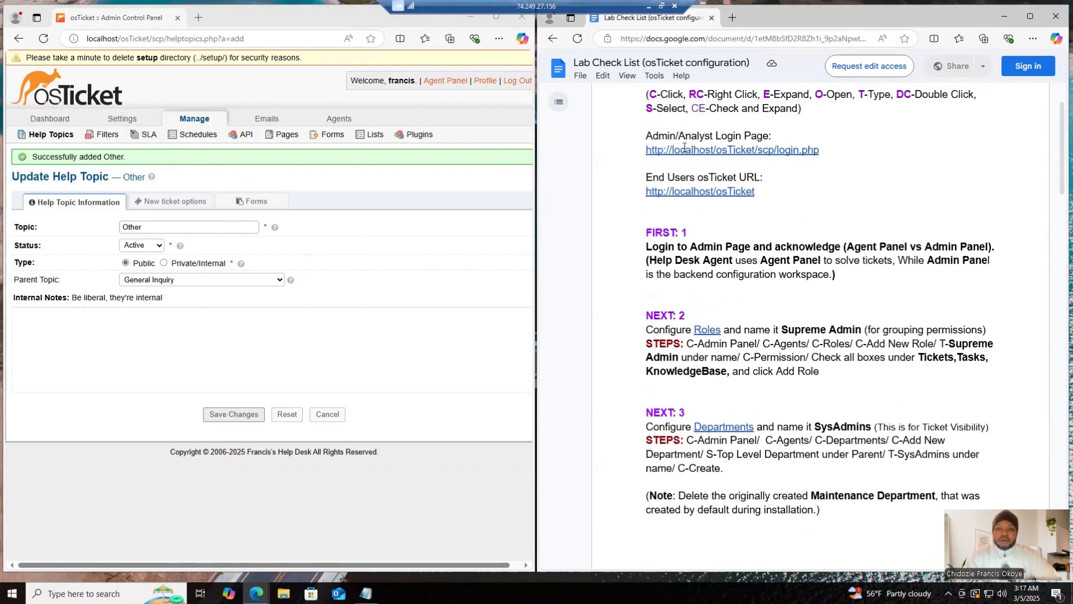